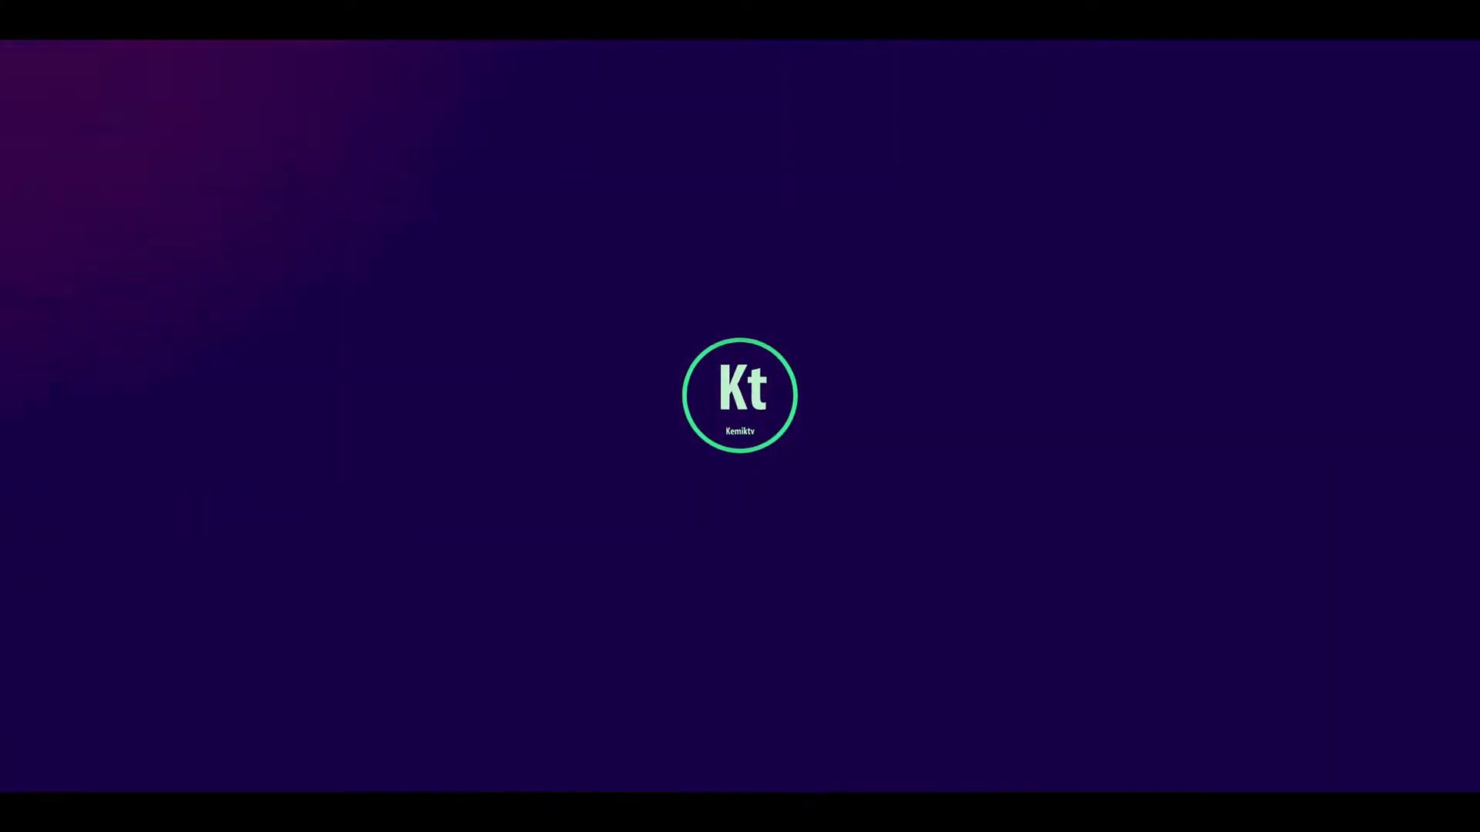
Copy the business card's dark brown back rectangle into the Zef Cepli Dosya document
{"action": "key", "text": "ctrl+shift+Tab"}
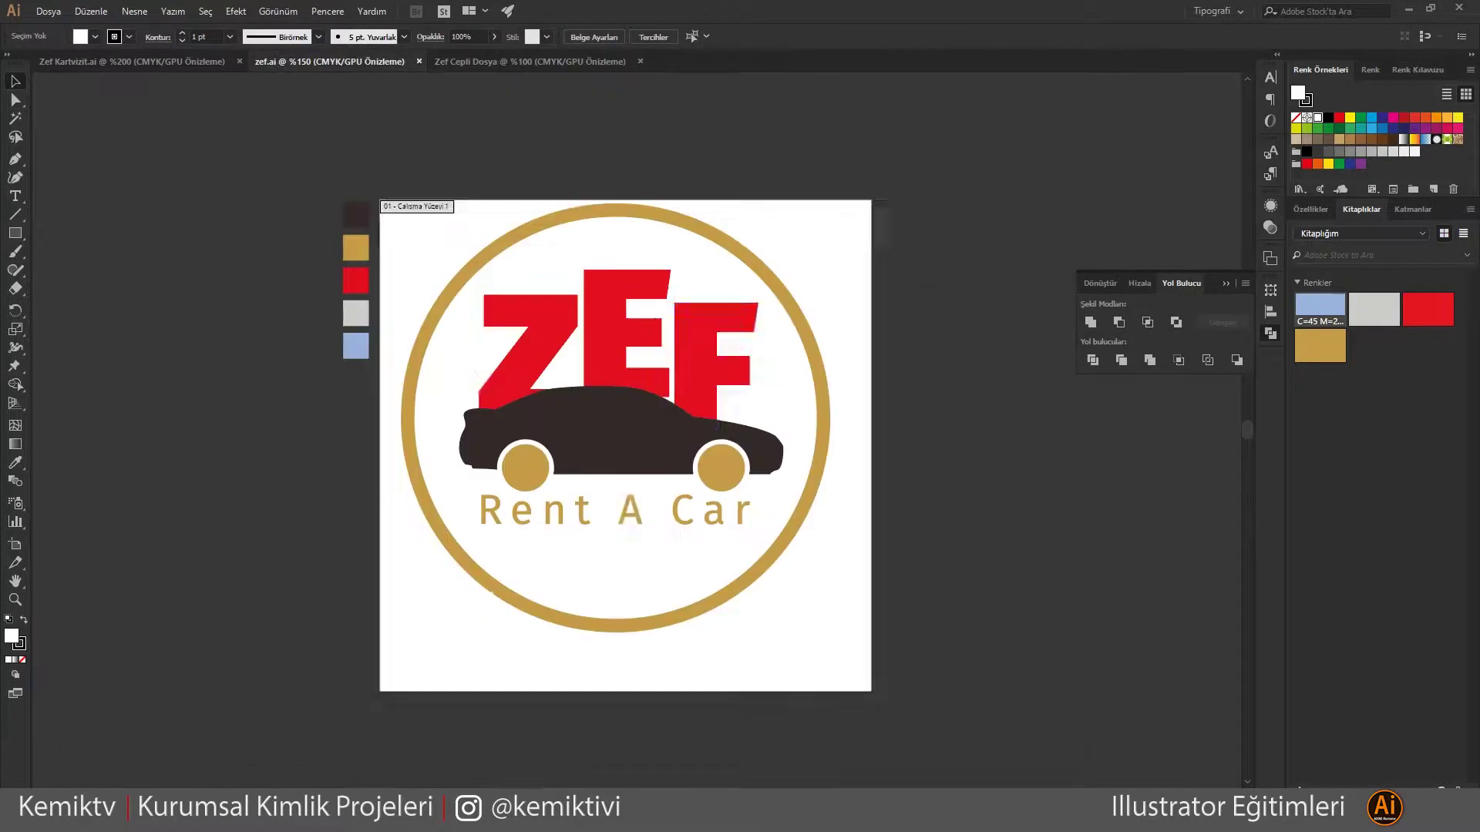
{"action": "key", "text": "ctrl+shift+Tab"}
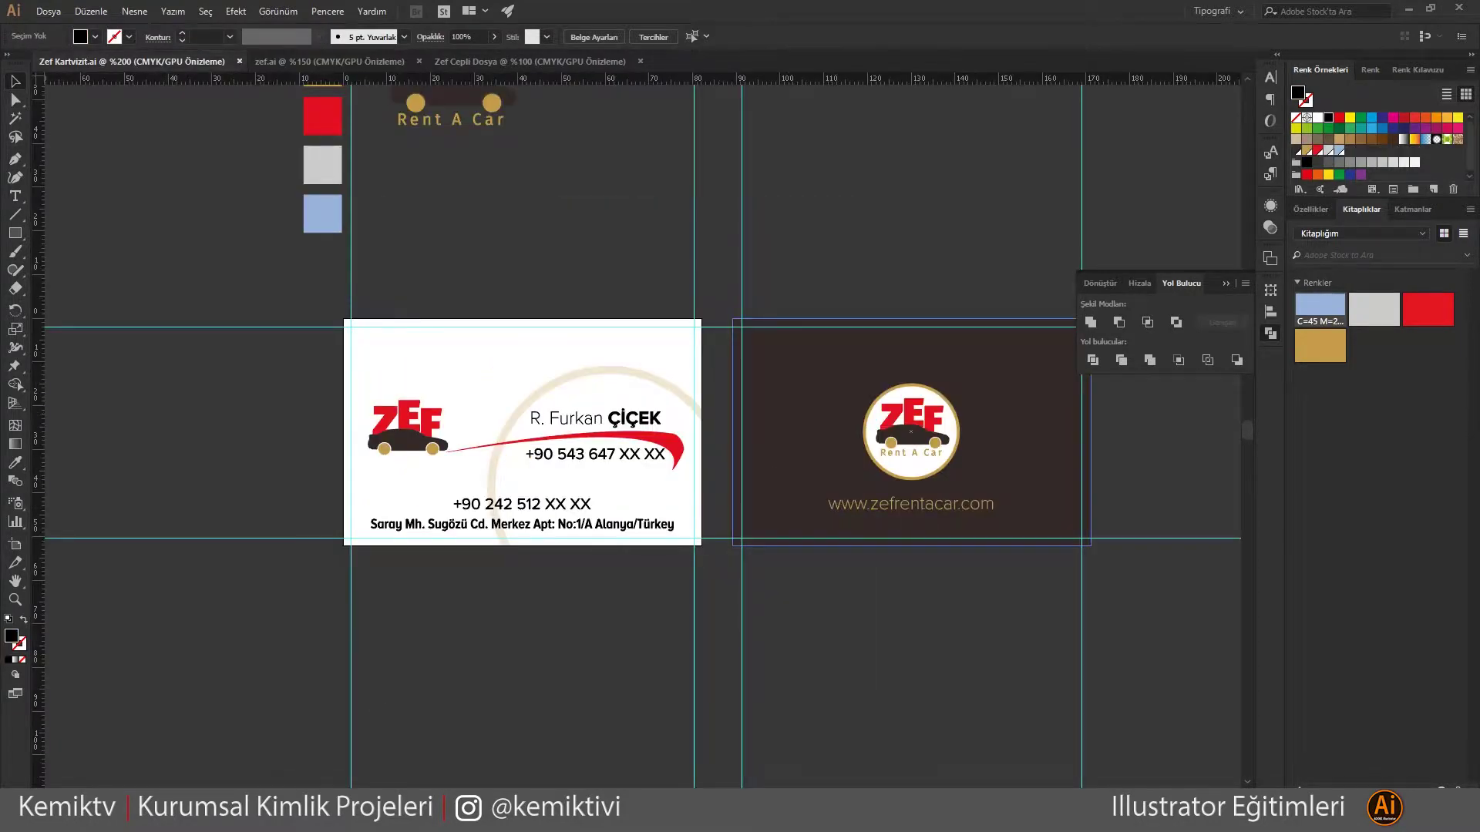
{"action": "left_click", "coordinate": [809, 478]}
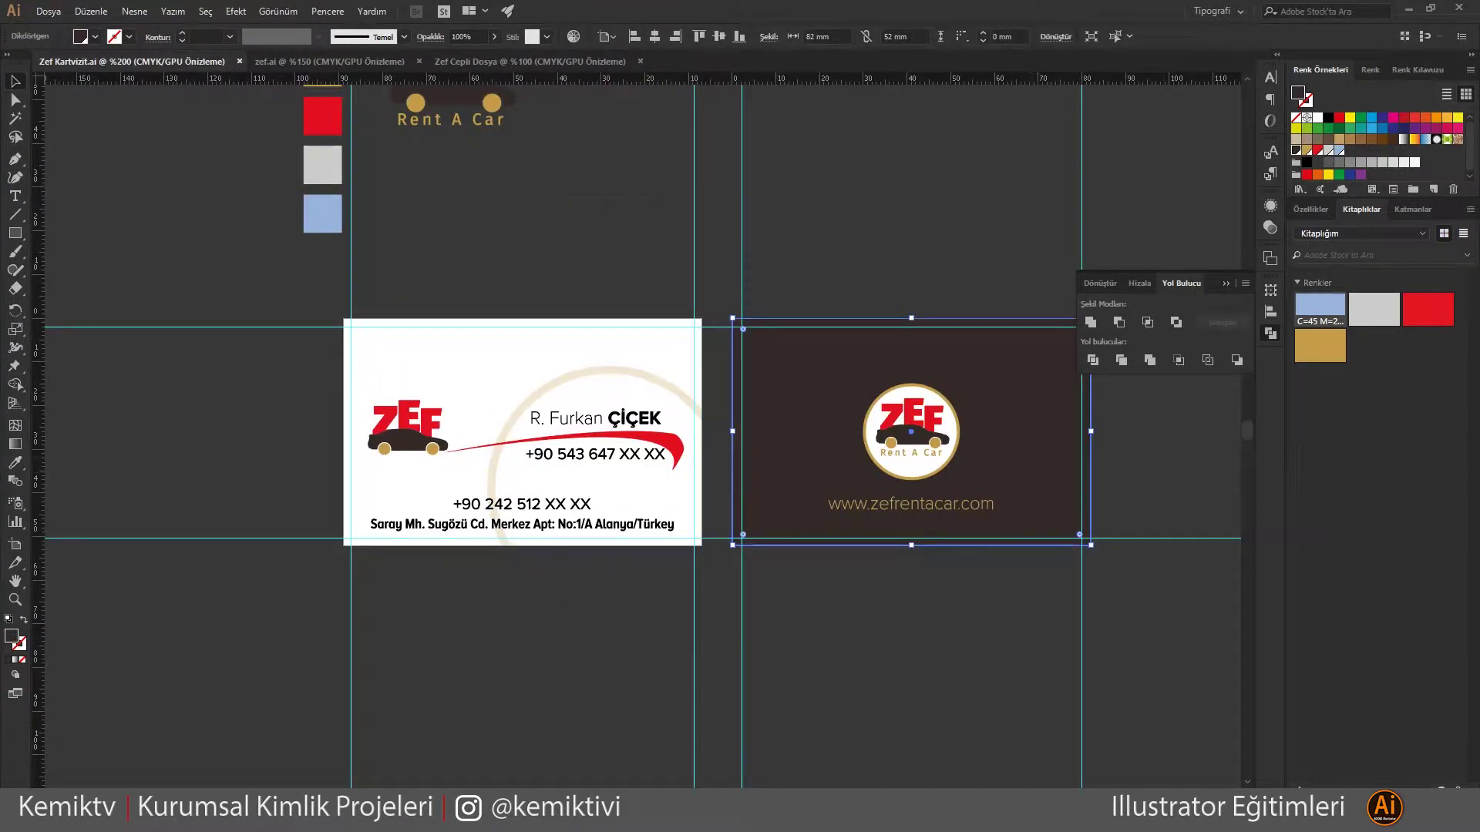
{"action": "key", "text": "ctrl+c"}
{"action": "key", "text": "ctrl+shift+Tab"}
{"action": "key", "text": "ctrl+v"}
Stretch the dark rectangle to cover the full 435×305 mm folder page
{"action": "left_click_drag", "start_coordinate": [532, 256], "coordinate": [251, 156]}
{"action": "key", "text": "m"}
{"action": "mouse_move", "coordinate": [162, 98]}
{"action": "left_mouse_down"}
{"action": "mouse_move", "coordinate": [1077, 705]}
{"action": "mouse_move", "coordinate": [1111, 764]}
{"action": "left_mouse_up"}
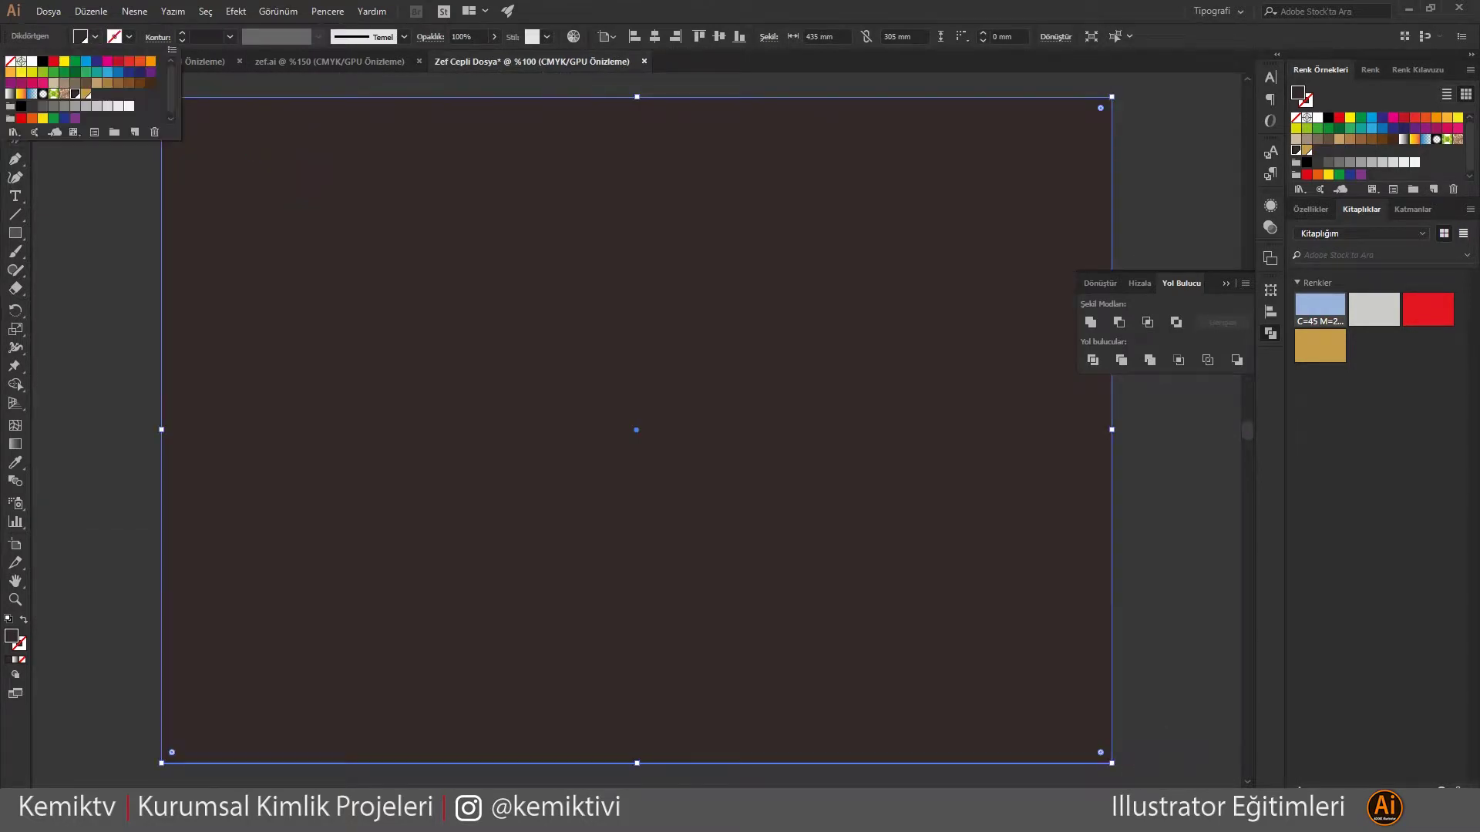
{"action": "key", "text": "ctrl+shift+Tab"}
{"action": "key", "text": "ctrl+shift+Tab"}
{"action": "left_click", "coordinate": [594, 453]}
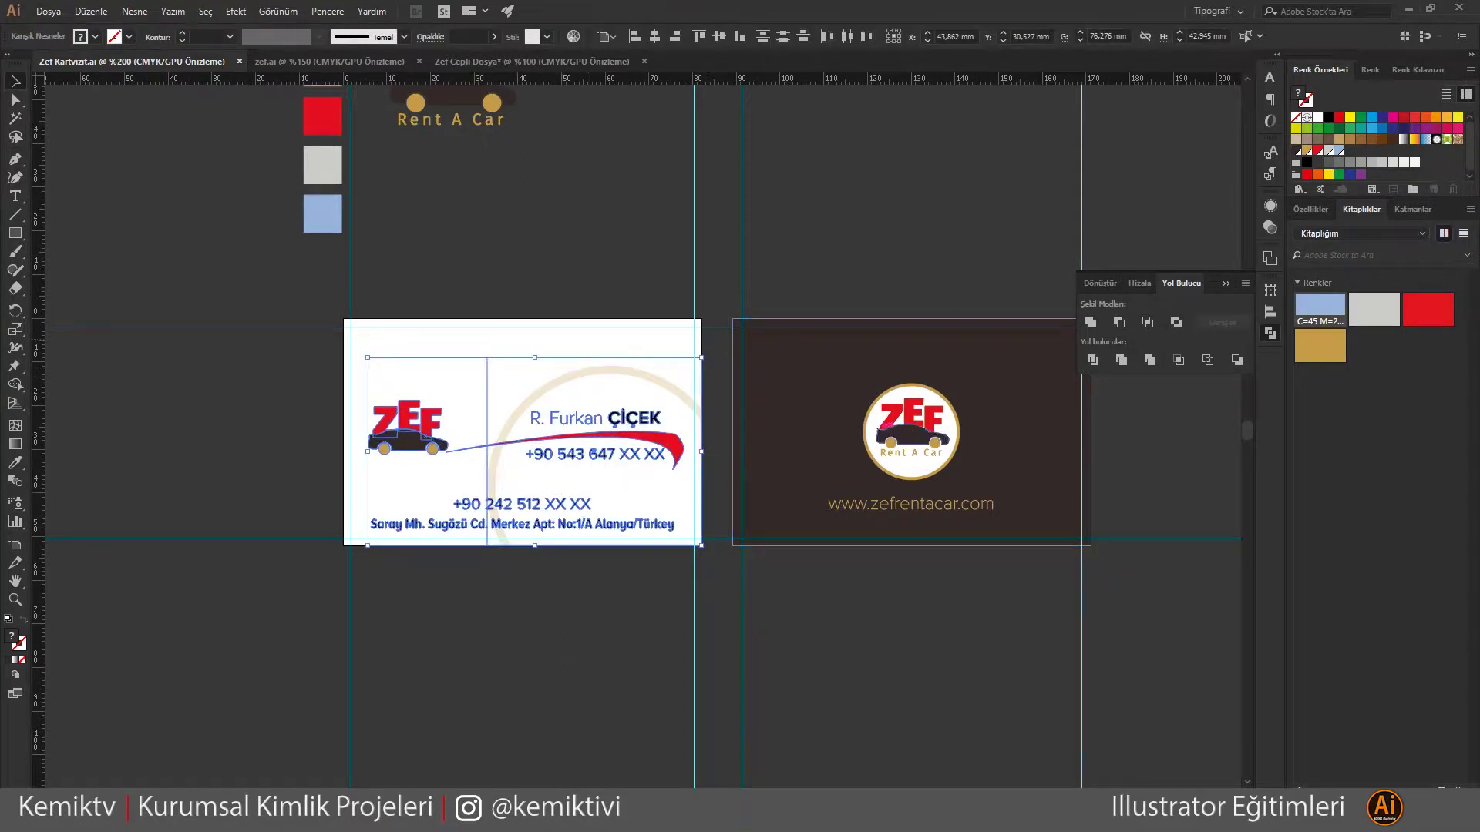
Bring the business card's texts and logos into the pocket folder document
{"action": "left_click", "coordinate": [917, 452]}
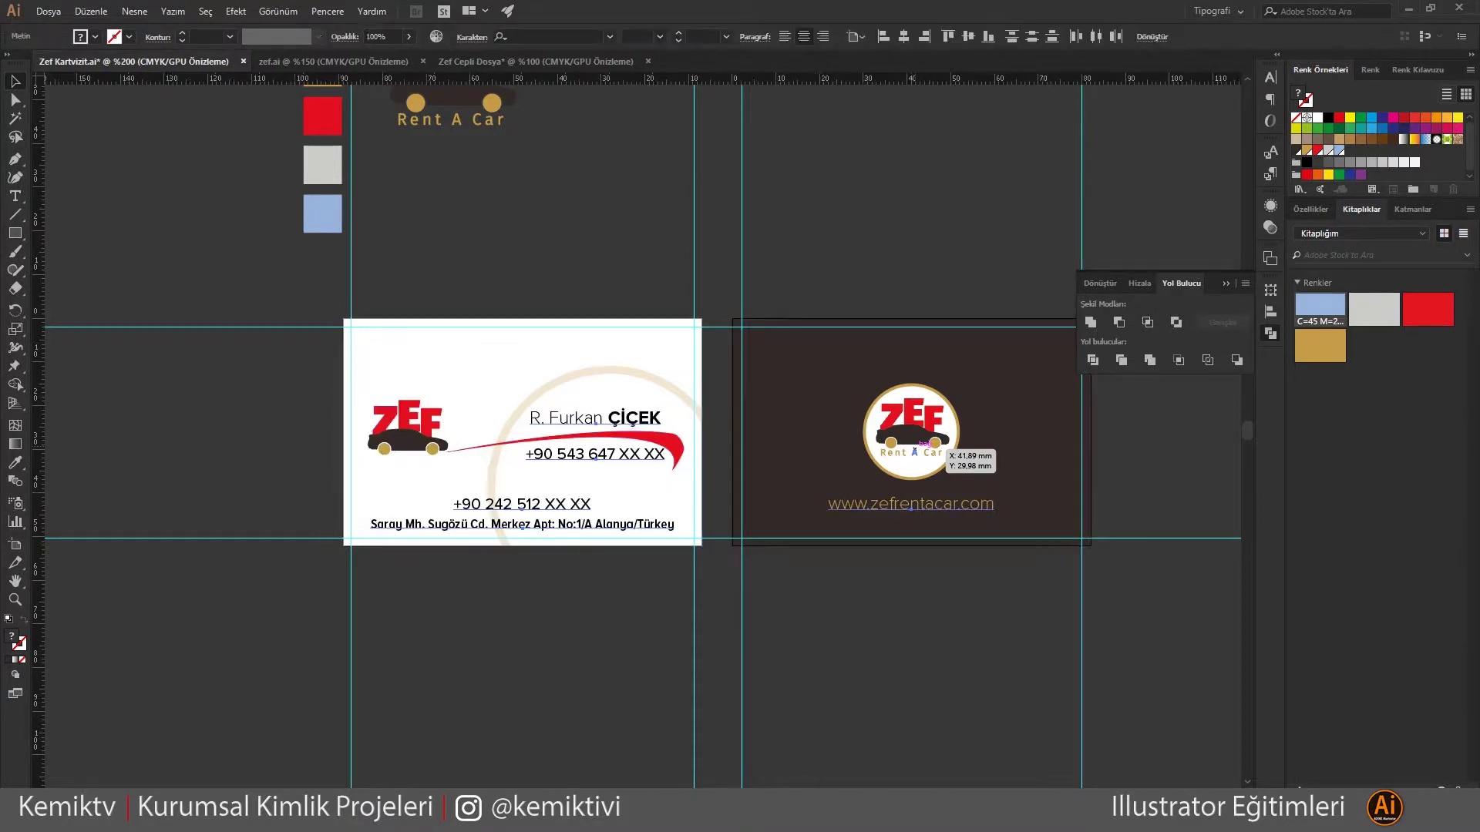
{"action": "left_click_drag", "start_coordinate": [905, 454], "coordinate": [431, 440]}
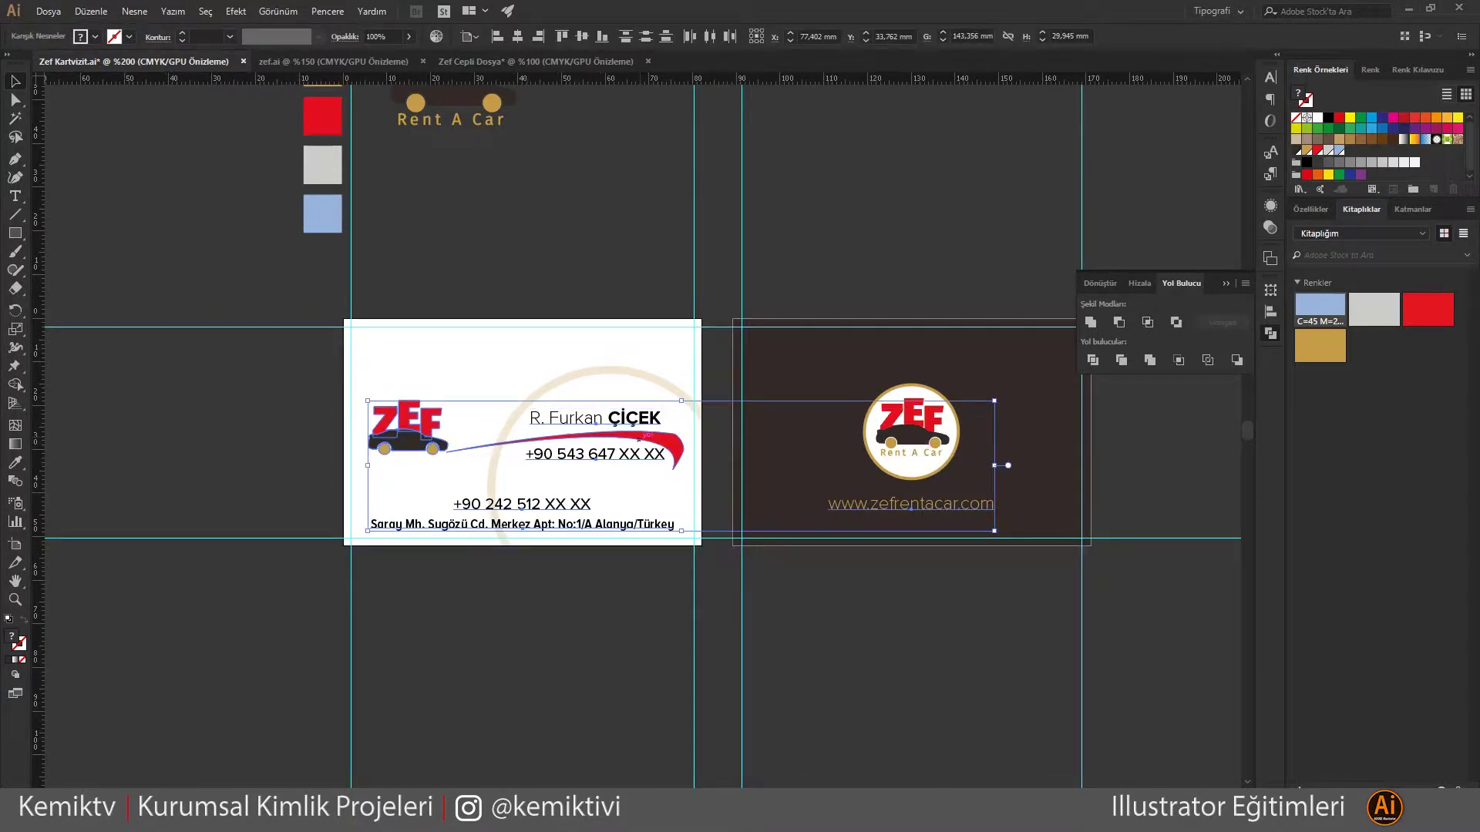
{"action": "left_click", "coordinate": [911, 432], "text": "shift"}
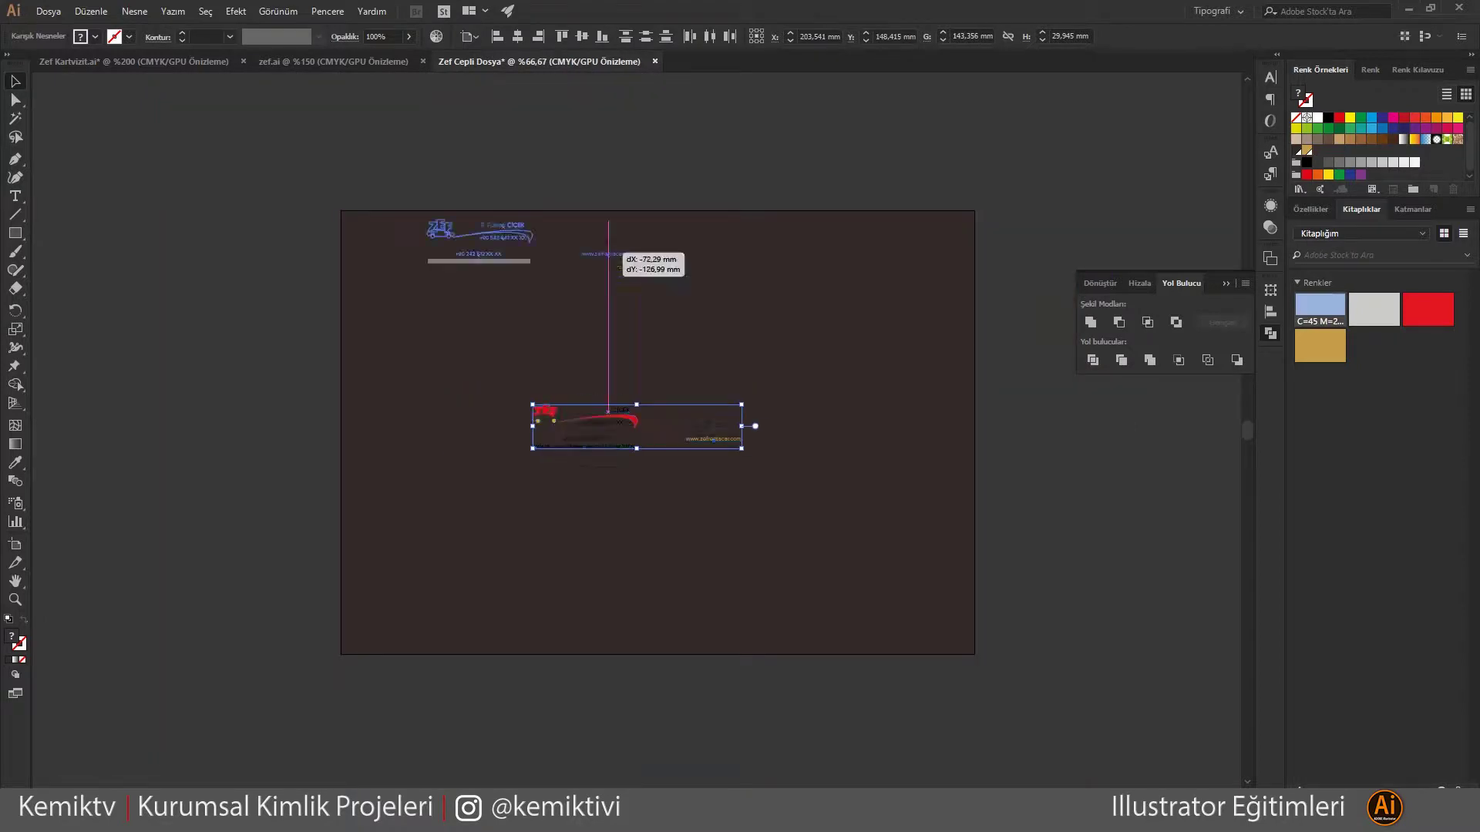
{"action": "left_click_drag", "start_coordinate": [697, 466], "coordinate": [333, 61]}
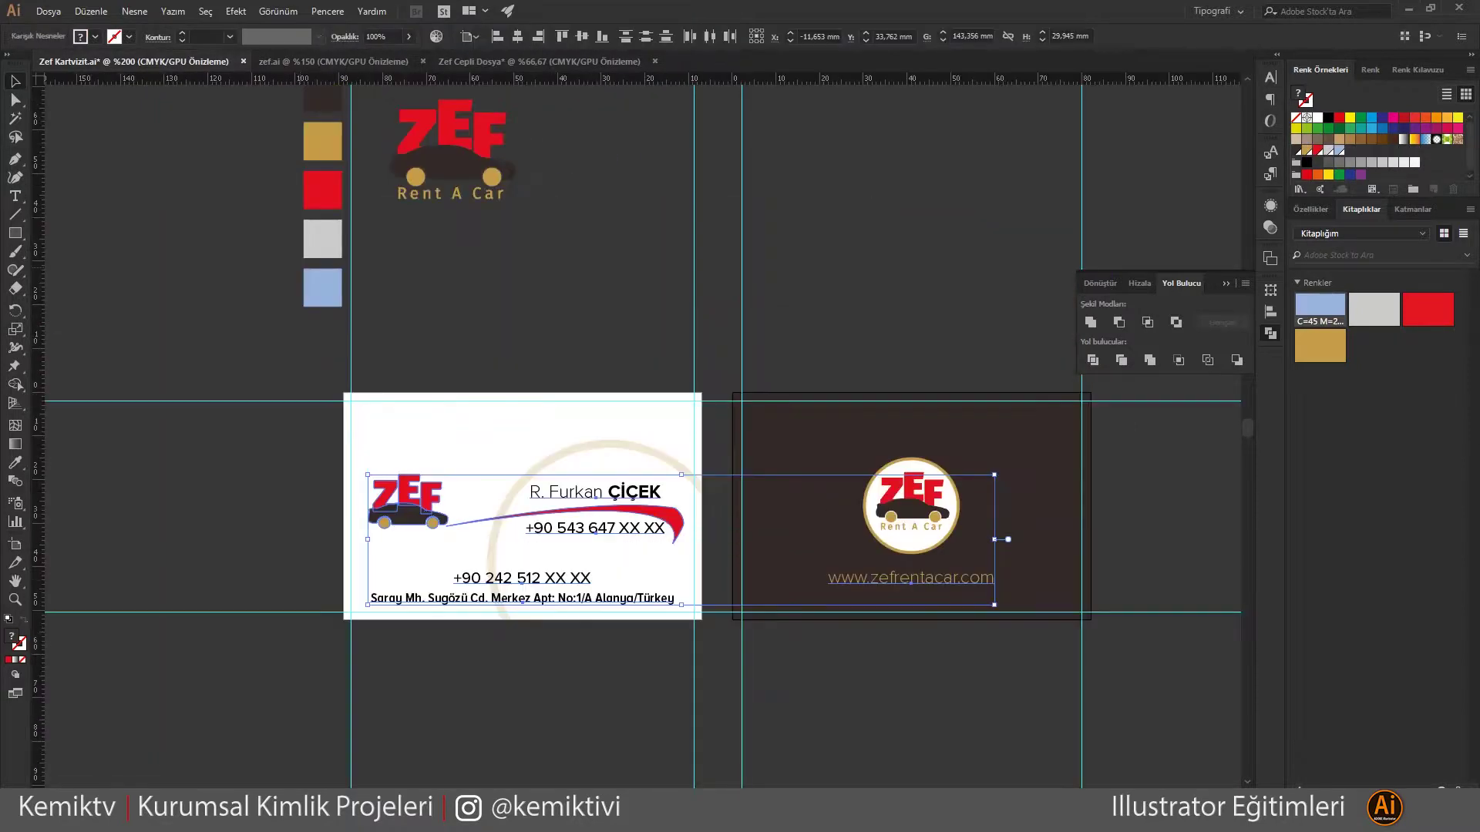
Add the colour swatch strip and the zef.ai logo beside the page, scaling the logo down
{"action": "left_click_drag", "start_coordinate": [355, 285], "coordinate": [286, 285]}
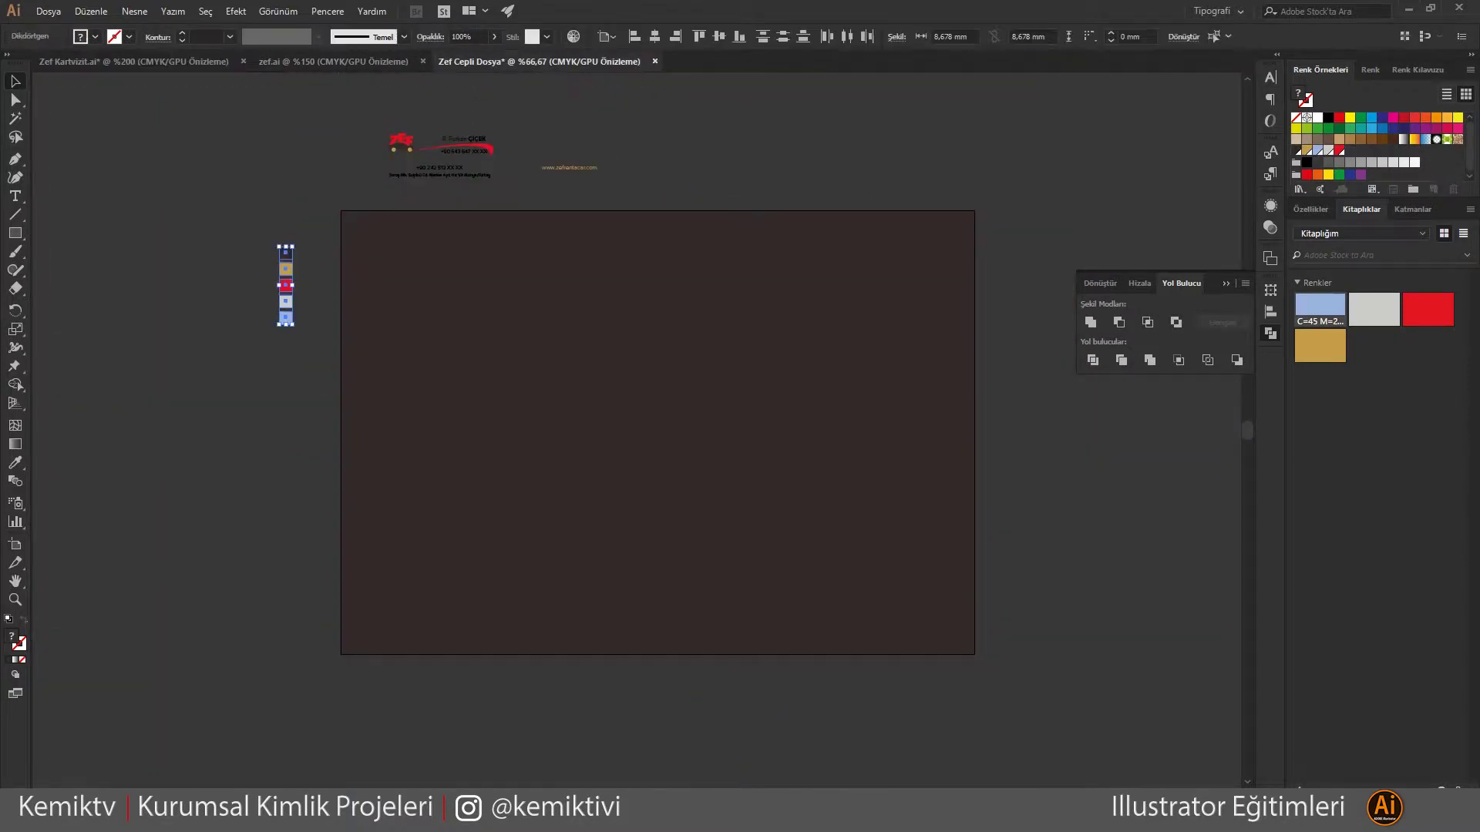
{"action": "left_click_drag", "start_coordinate": [285, 286], "coordinate": [333, 62]}
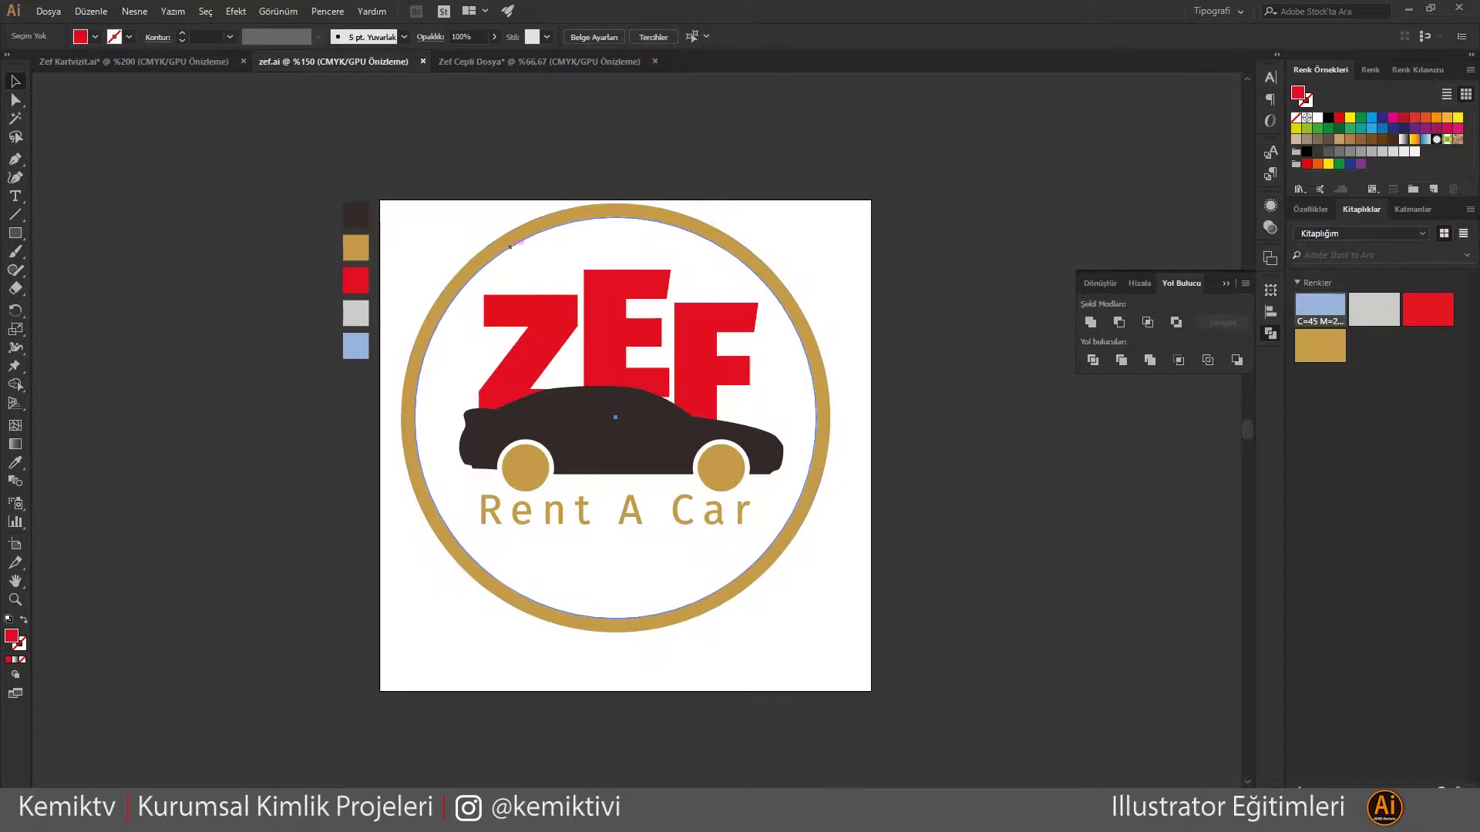
{"action": "left_click_drag", "start_coordinate": [509, 246], "coordinate": [748, 77]}
{"action": "left_click_drag", "start_coordinate": [891, 220], "coordinate": [833, 161]}
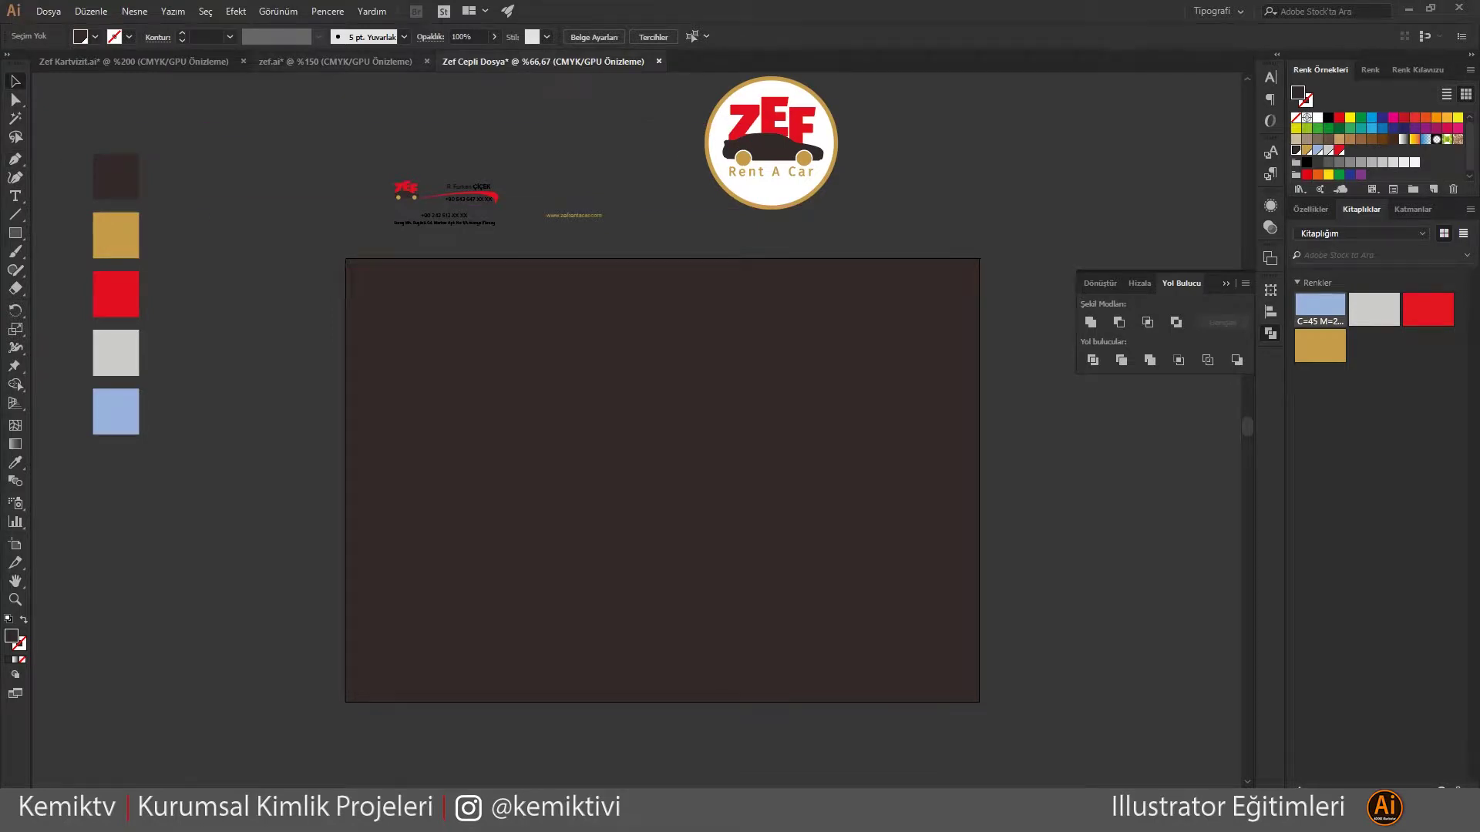
Place the faint 24% ring arc on the folder page's right edge and enlarge it
{"action": "left_click", "coordinate": [133, 62]}
{"action": "left_click_drag", "start_coordinate": [539, 524], "coordinate": [941, 365]}
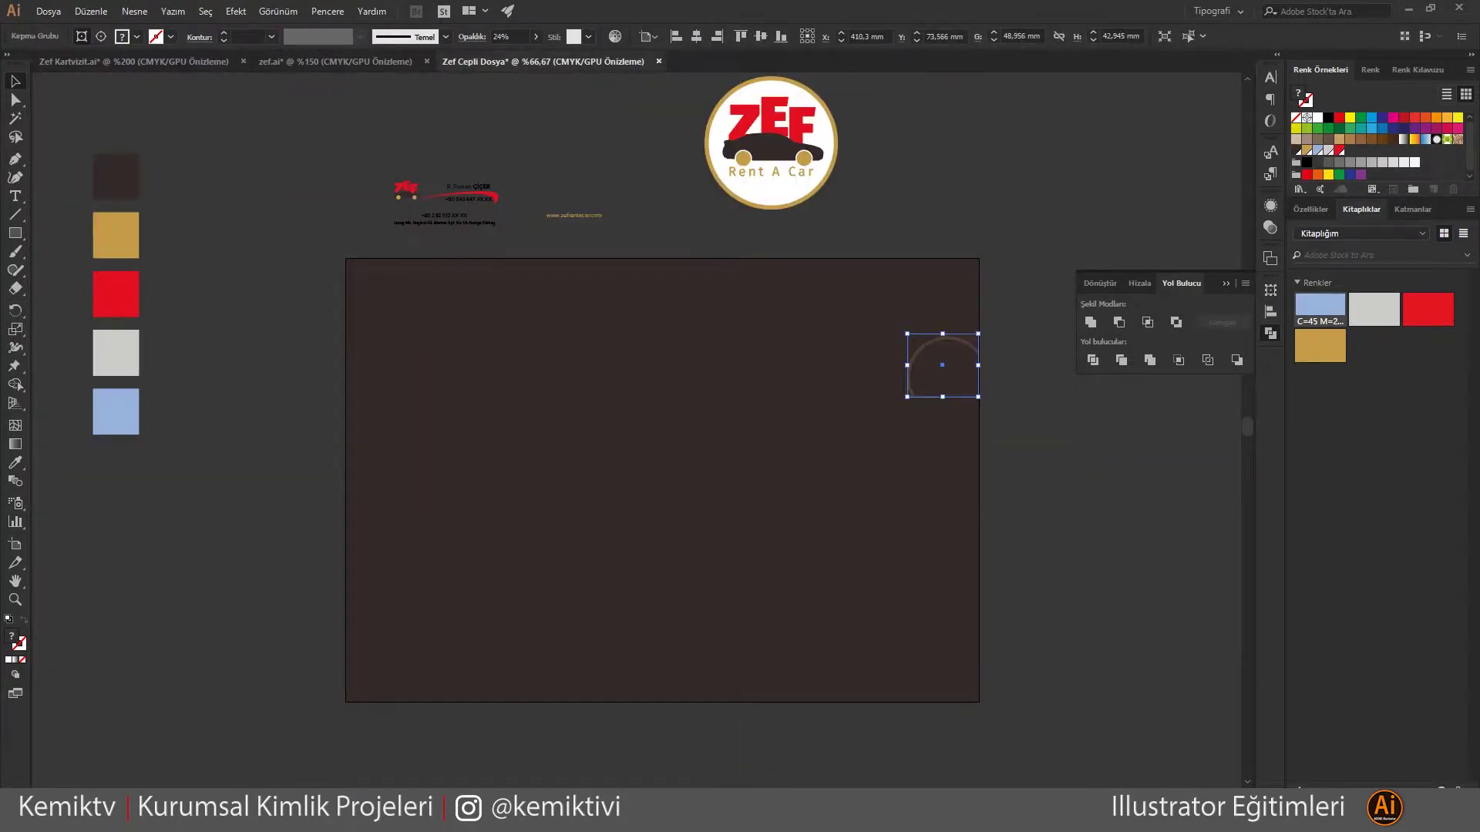
{"action": "left_click_drag", "start_coordinate": [909, 329], "coordinate": [894, 329]}
{"action": "left_click_drag", "start_coordinate": [832, 409], "coordinate": [779, 488]}
Enlarge the circle inside the ring's clipping group in isolation mode
{"action": "double_click", "coordinate": [770, 147]}
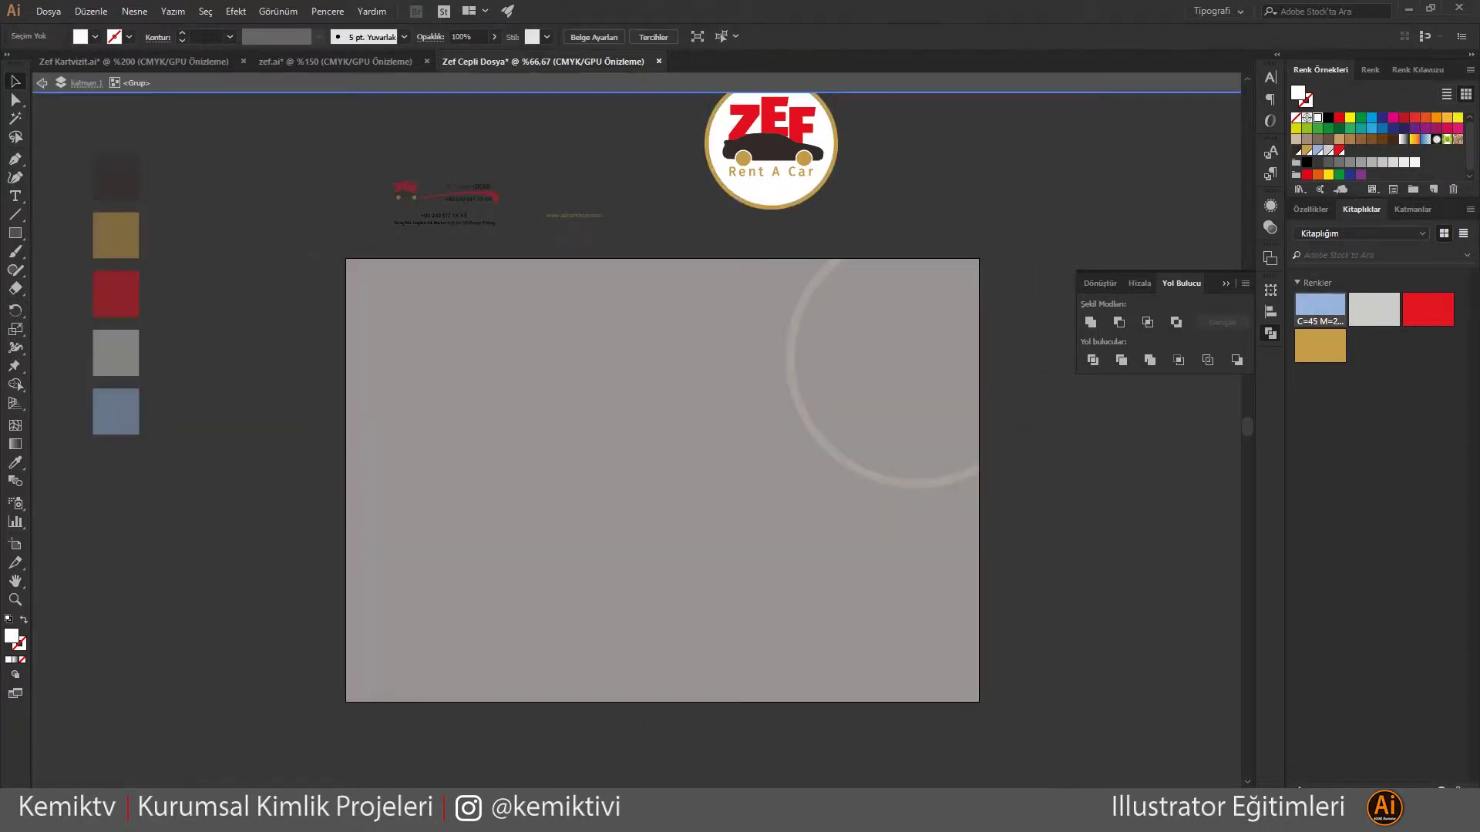
{"action": "double_click", "coordinate": [799, 323]}
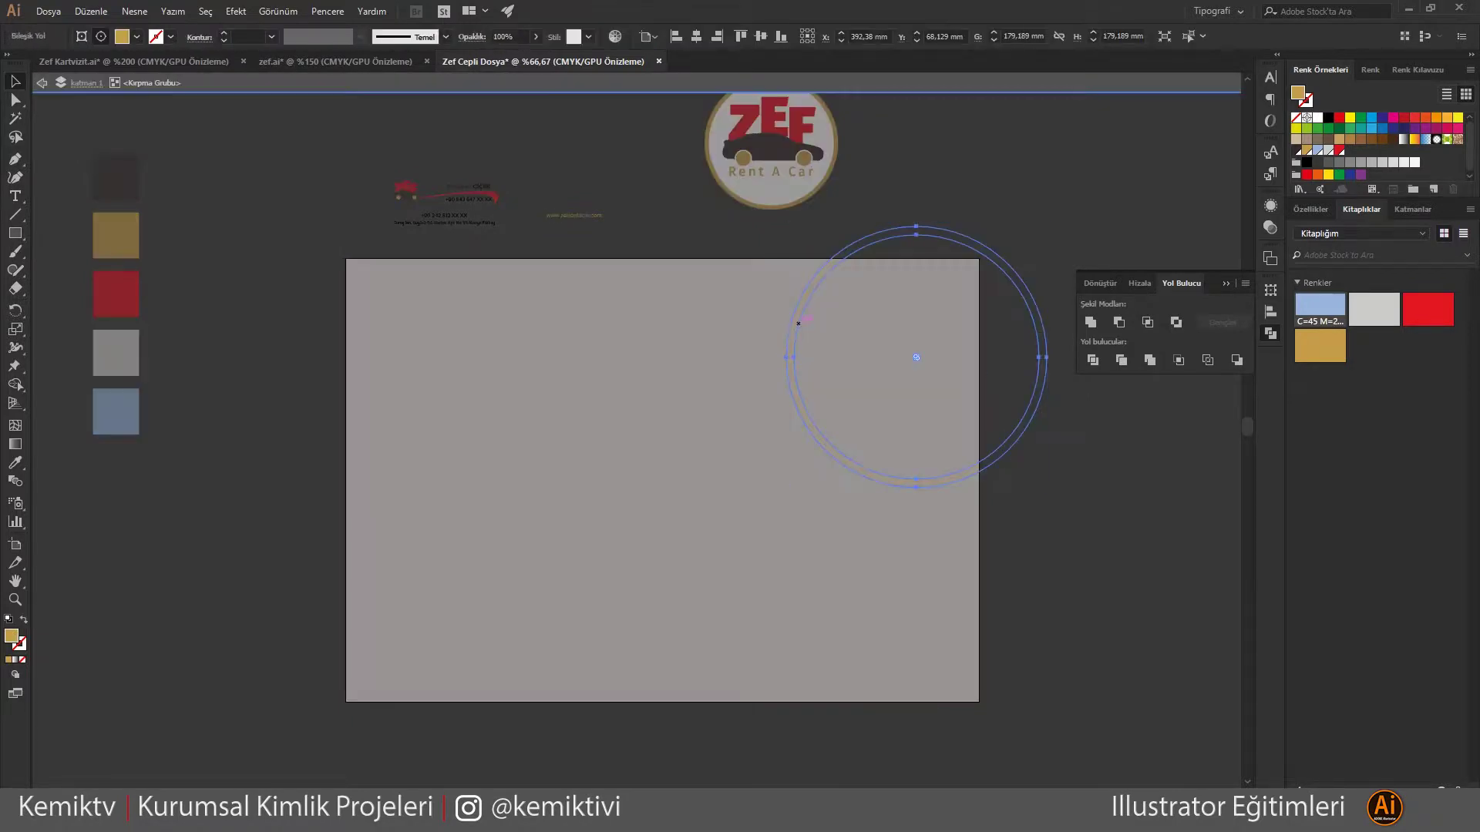
{"action": "left_click_drag", "start_coordinate": [810, 299], "coordinate": [839, 452]}
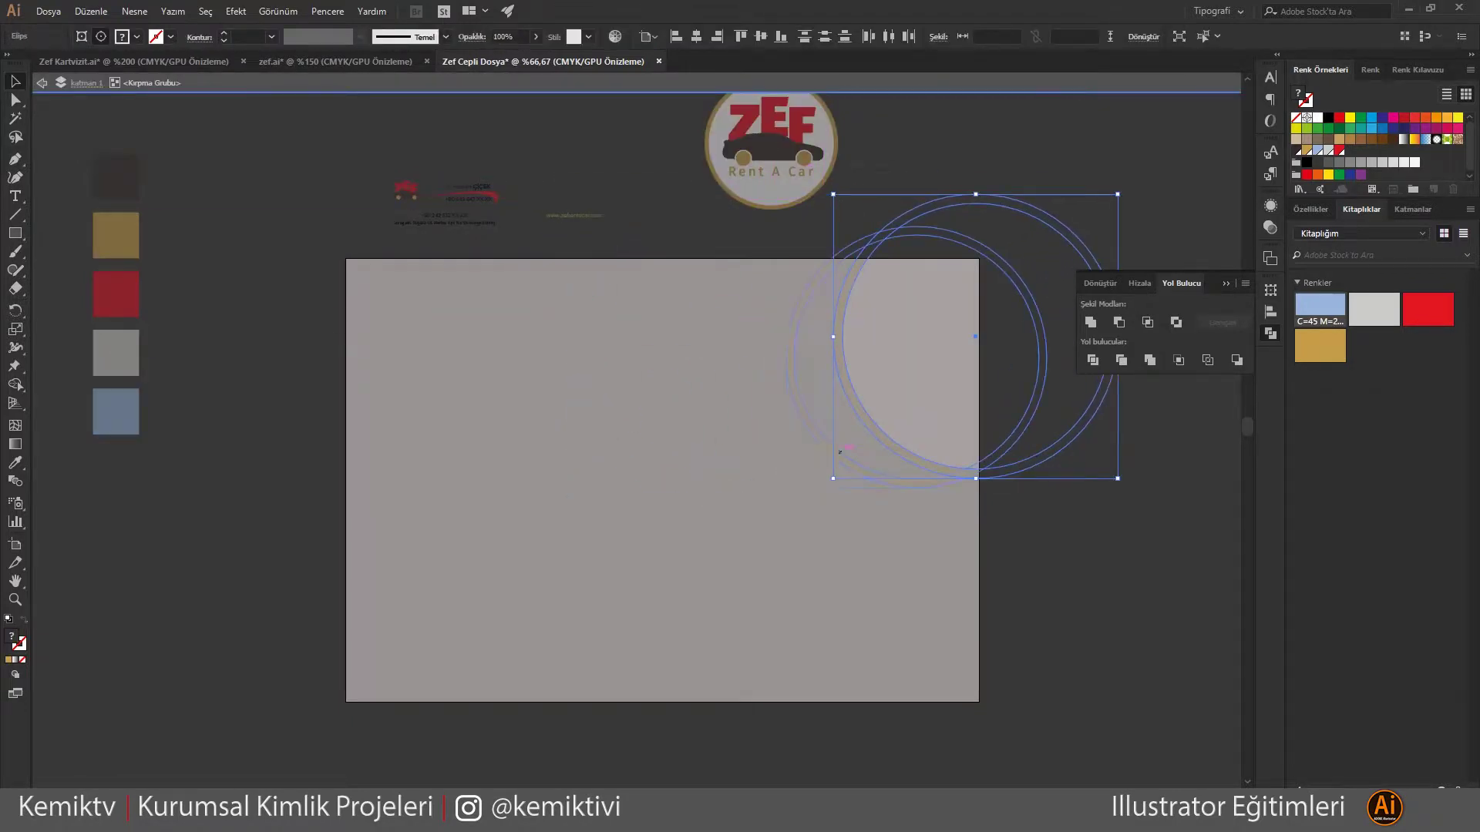
{"action": "key", "text": "Escape"}
Line up the gold-rimmed white circle with the ring, undoing the stray resizes
{"action": "left_click_drag", "start_coordinate": [396, 248], "coordinate": [907, 511]}
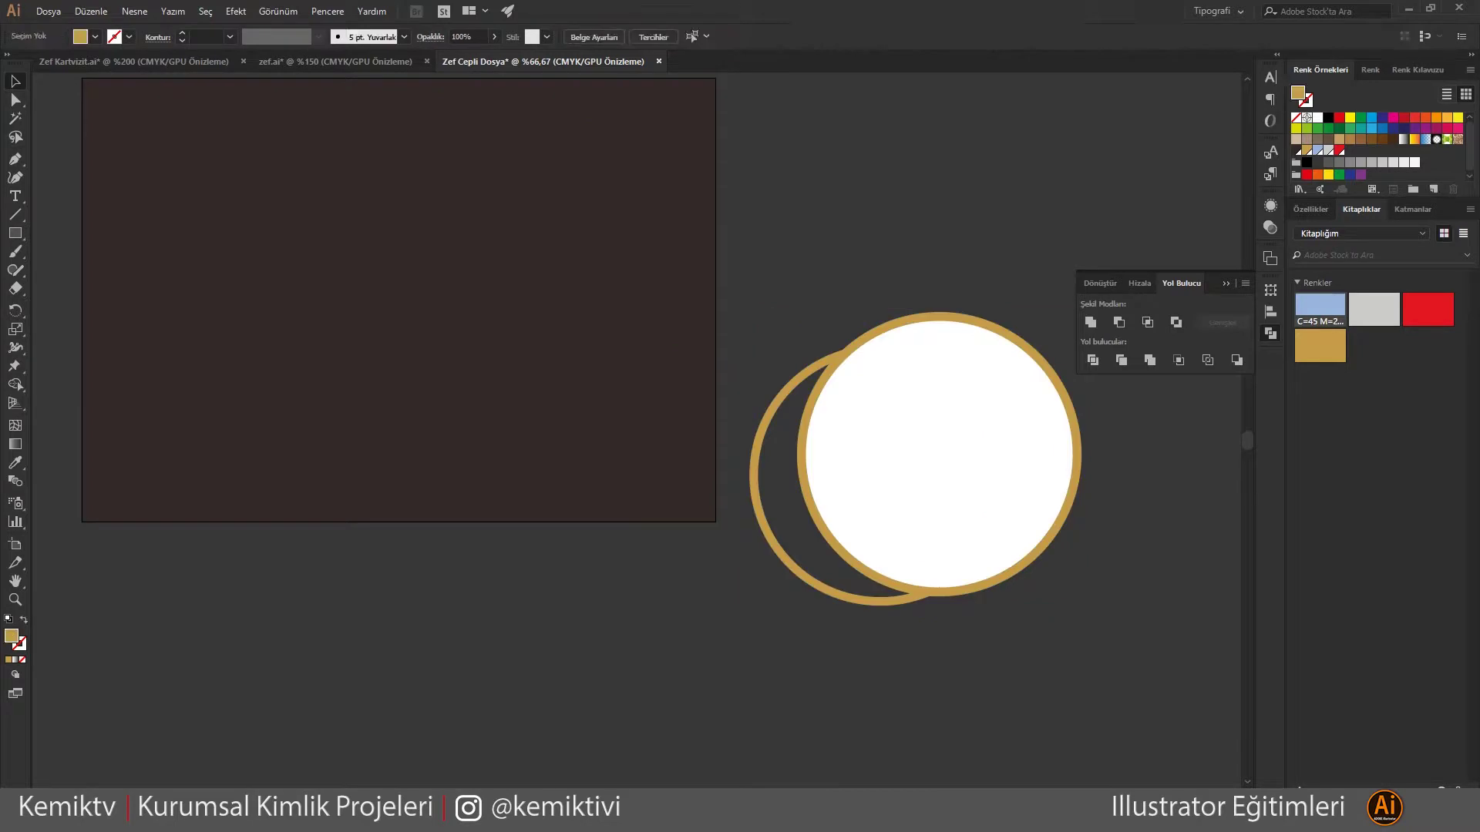
{"action": "left_click_drag", "start_coordinate": [764, 369], "coordinate": [750, 344]}
{"action": "left_click_drag", "start_coordinate": [900, 654], "coordinate": [899, 606]}
{"action": "left_click_drag", "start_coordinate": [1043, 476], "coordinate": [1011, 475]}
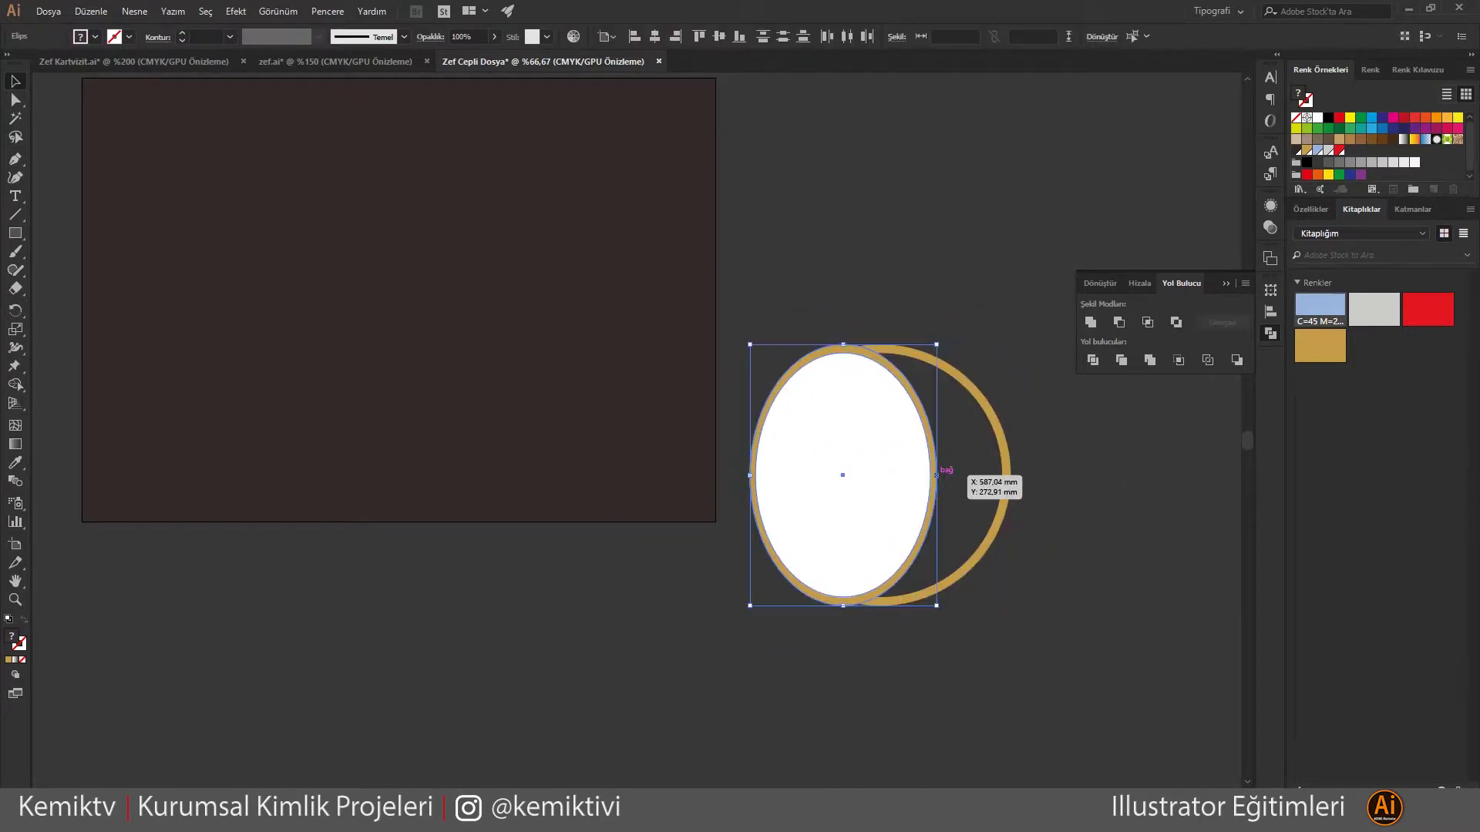
{"action": "key", "text": "ctrl+z"}
{"action": "key", "text": "ctrl+z"}
{"action": "key", "text": "ctrl+z"}
{"action": "key", "text": "ctrl+z"}
{"action": "key", "text": "ctrl+shift+z"}
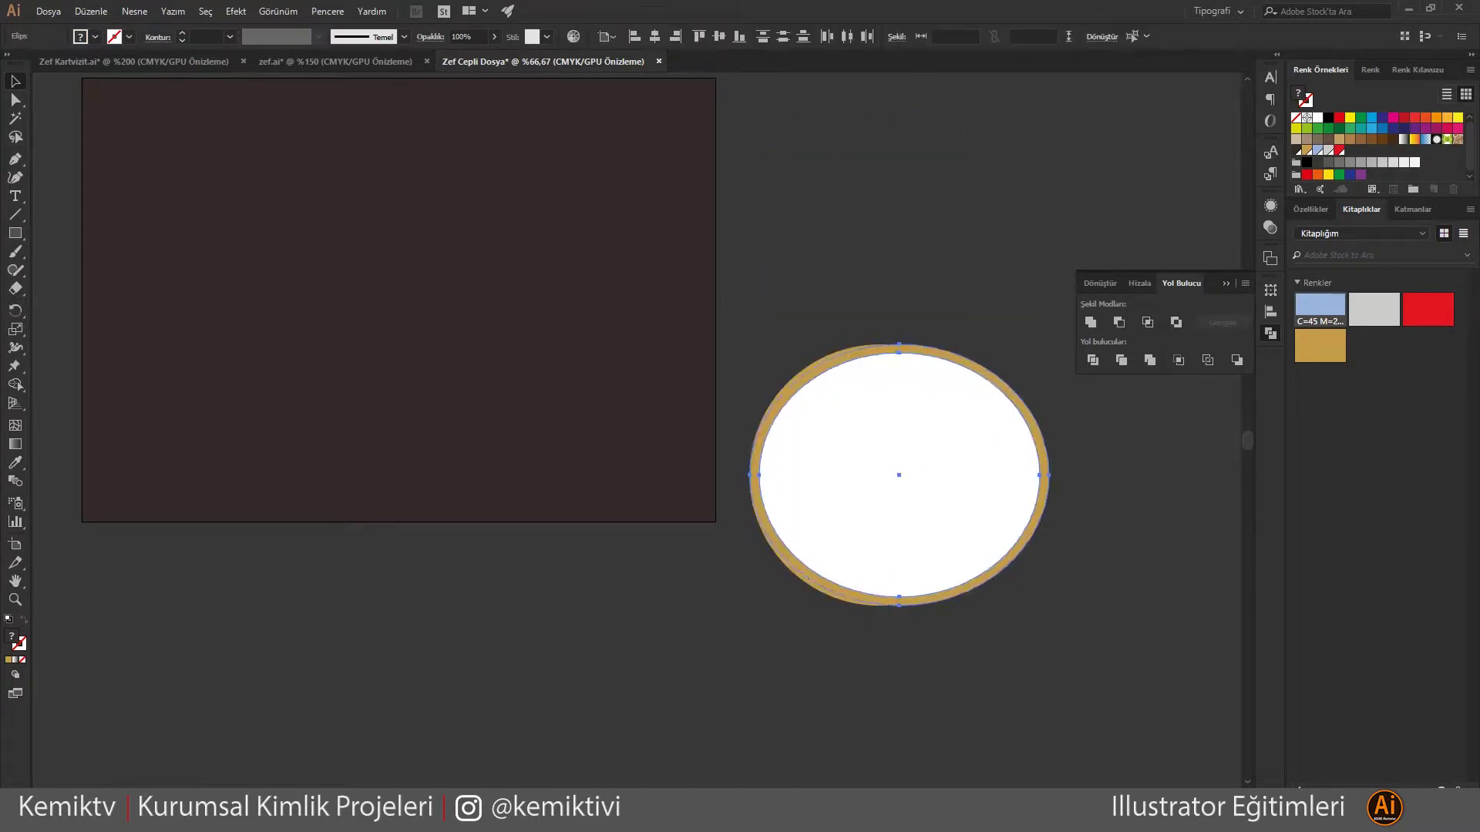
{"action": "key", "text": "ctrl+z"}
{"action": "key", "text": "ctrl+z"}
{"action": "key", "text": "ctrl+z"}
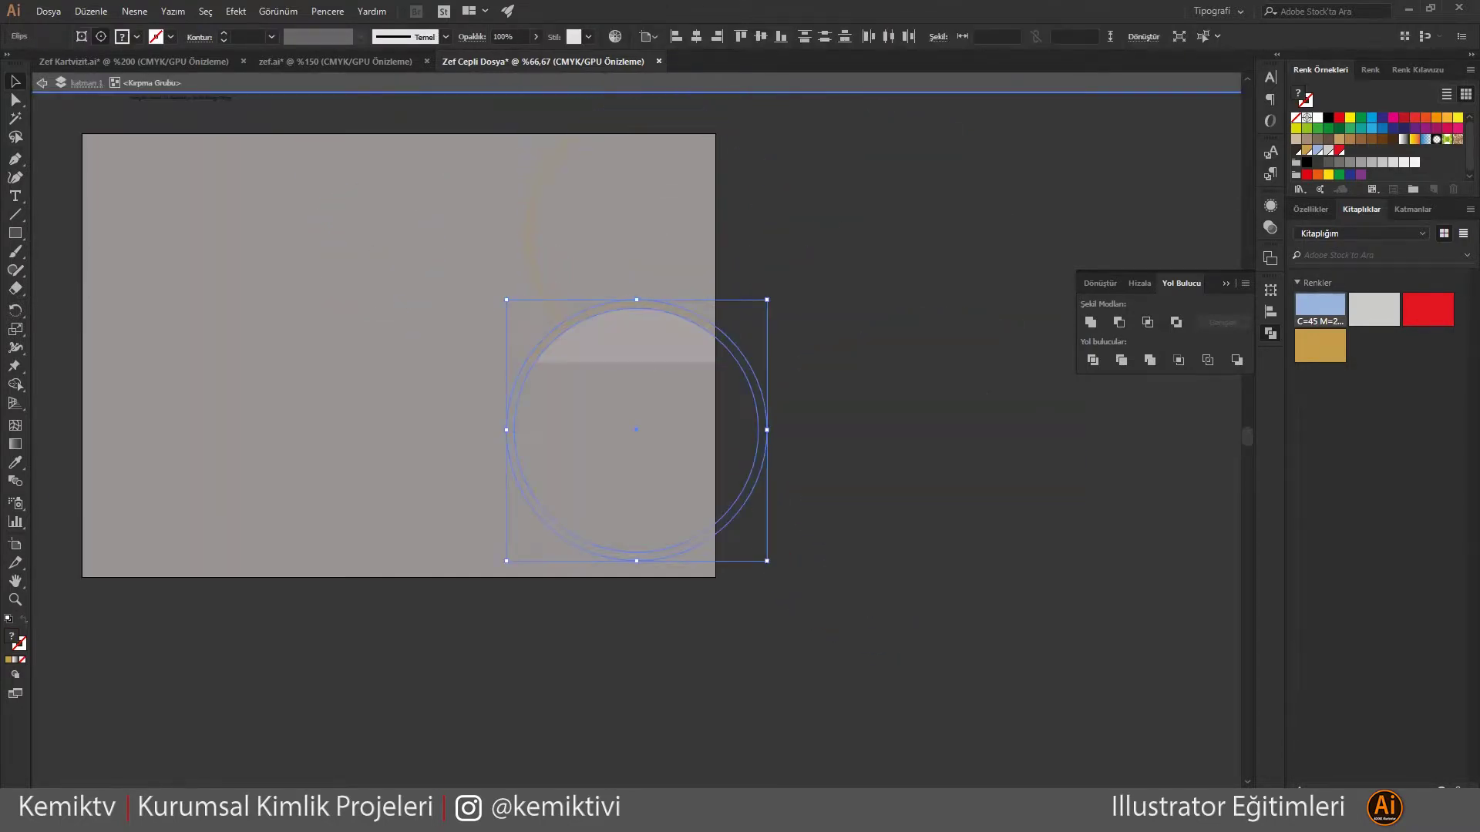
Position the circle over the page's top-right edge and set its opacity to 100%
{"action": "left_click_drag", "start_coordinate": [694, 138], "coordinate": [751, 144]}
{"action": "key", "text": "ctrl+z"}
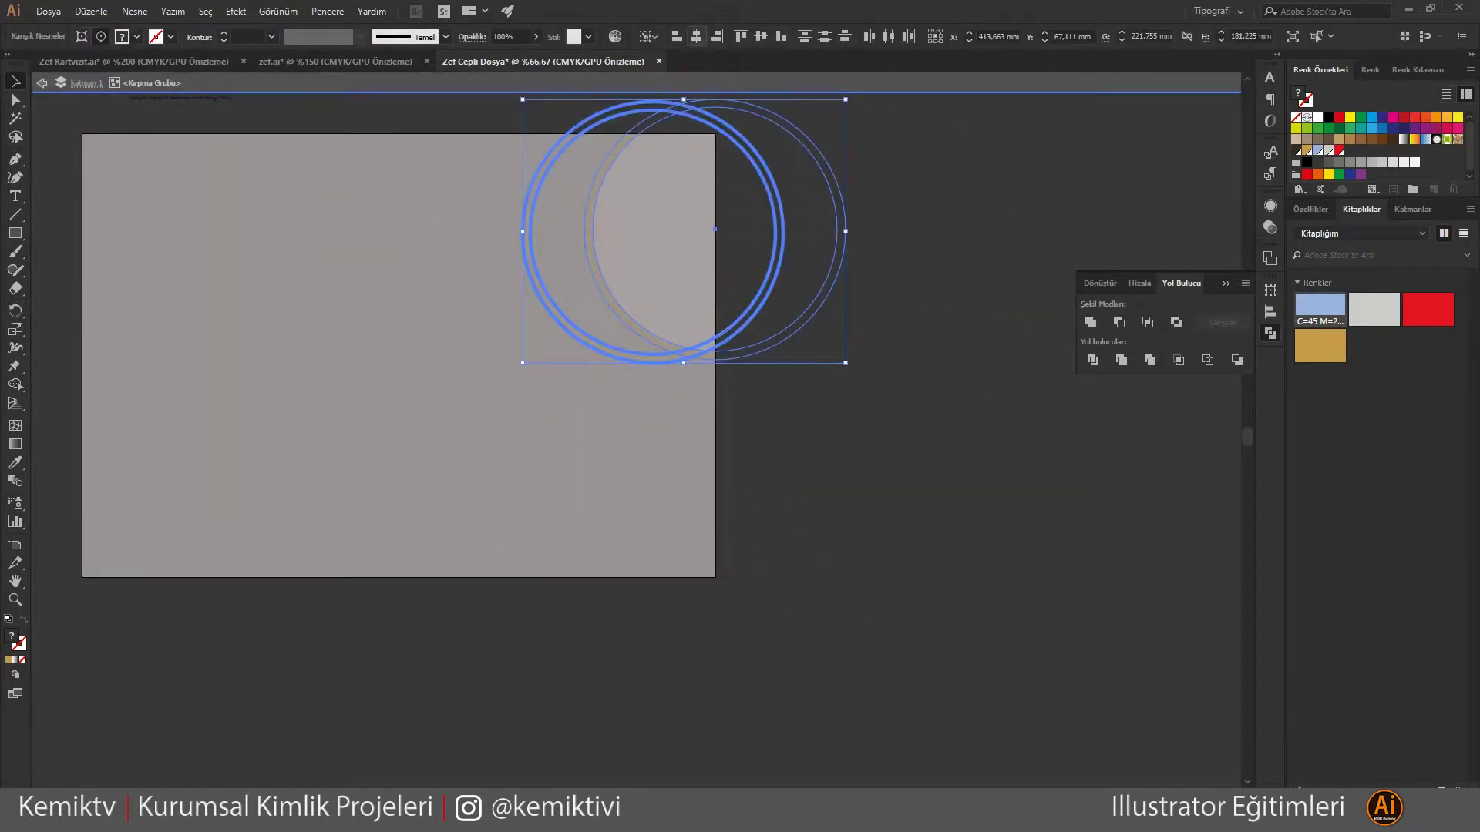
{"action": "key", "text": "ctrl+z"}
{"action": "key", "text": "ctrl+shift+a"}
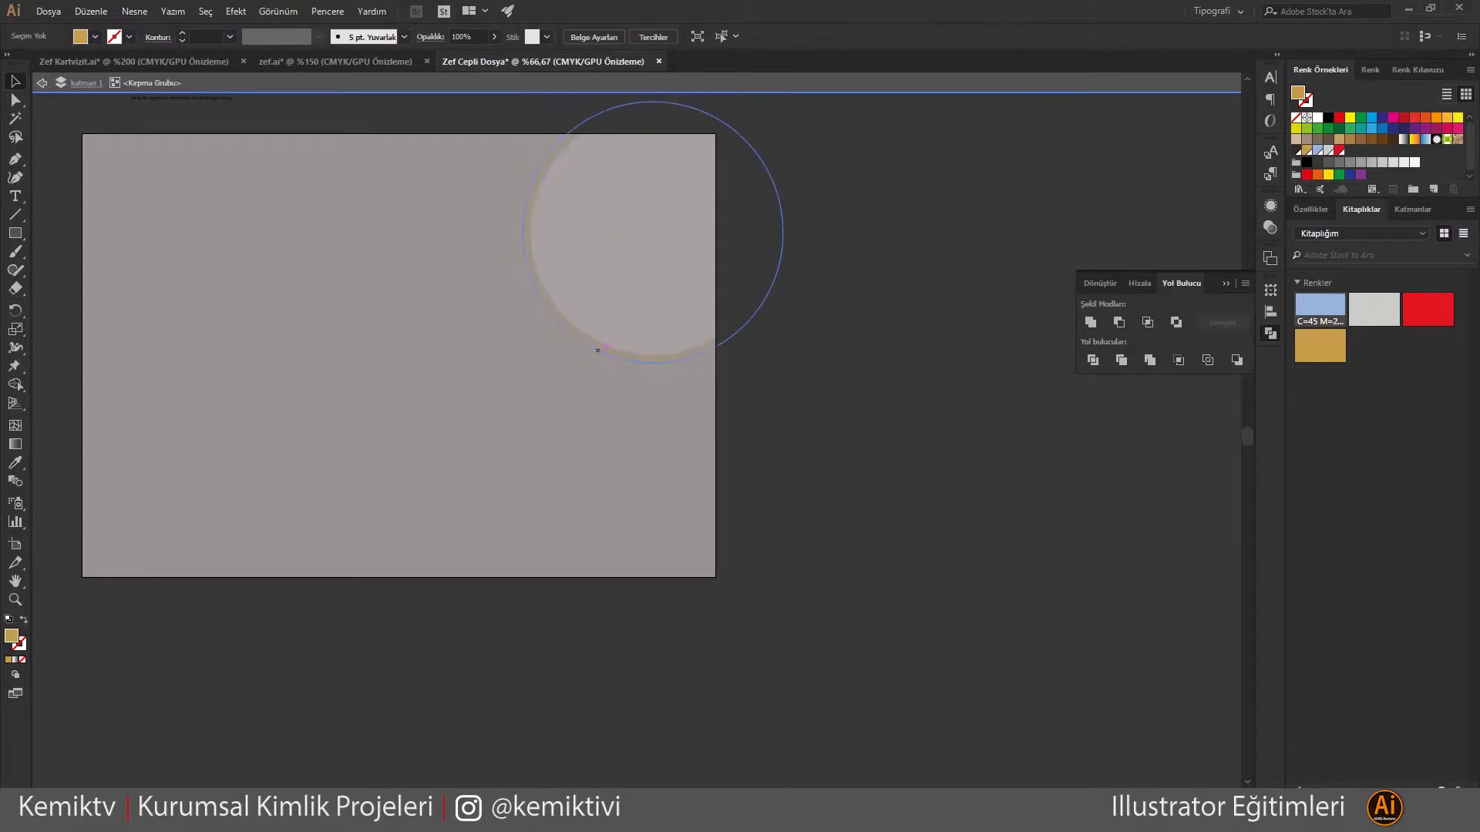
{"action": "left_click", "coordinate": [594, 357]}
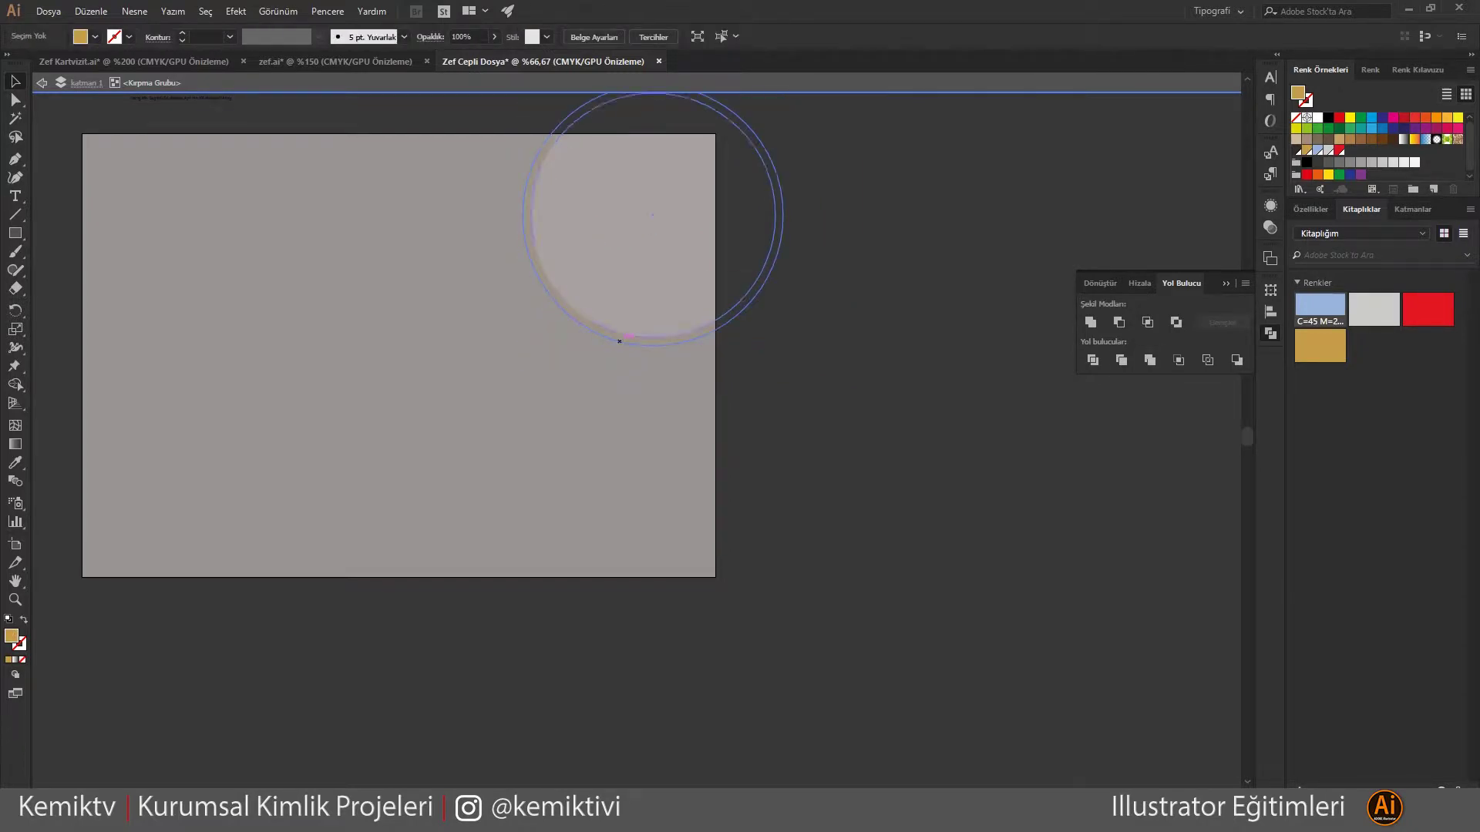
{"action": "key", "text": "ctrl+shift+a"}
{"action": "key", "text": "Escape"}
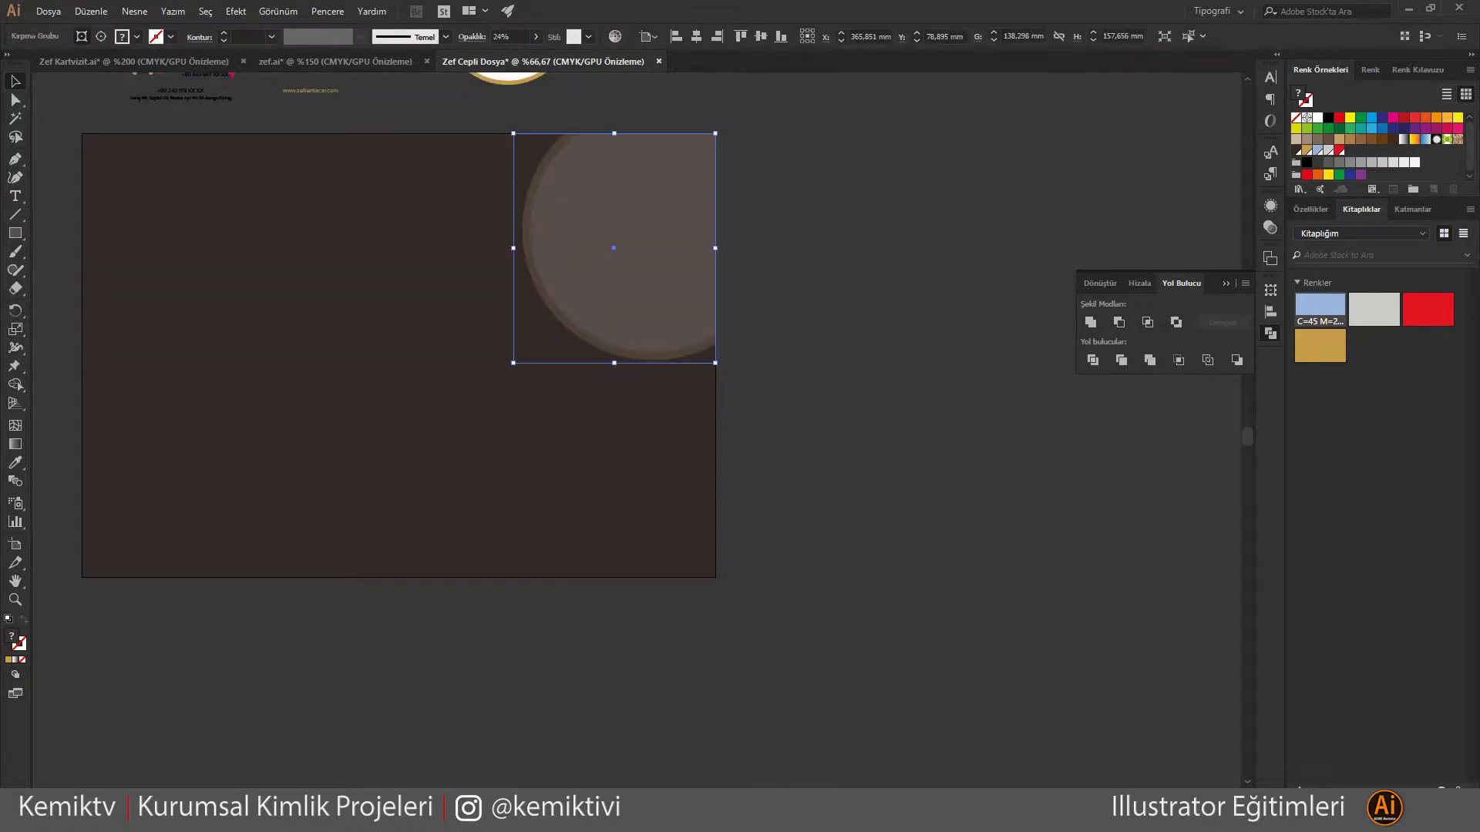
{"action": "left_click_drag", "start_coordinate": [510, 56], "coordinate": [536, 55]}
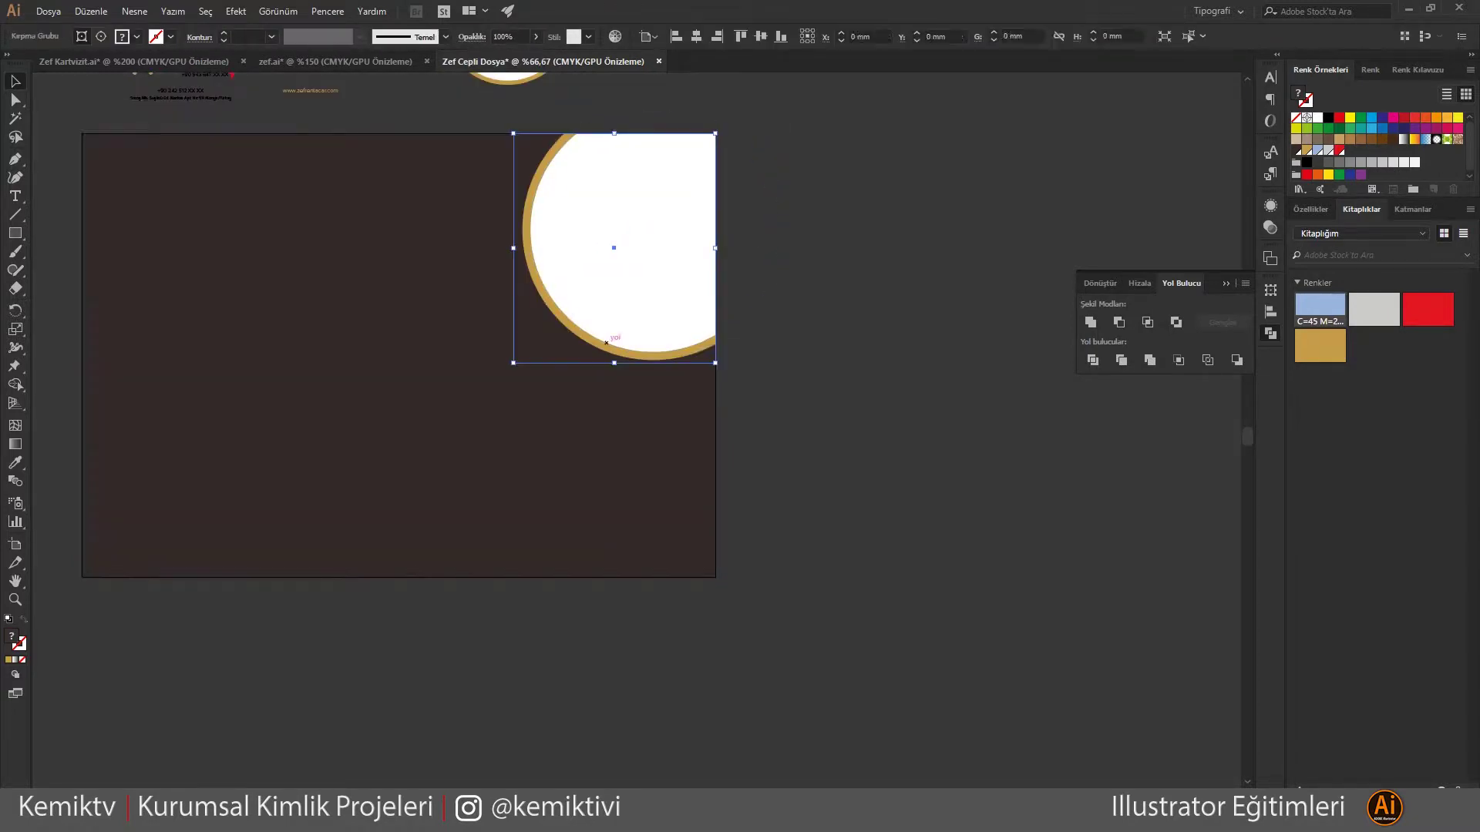
{"action": "key", "text": "ctrl+shift+a"}
Add ruler guides along the dark page edges and enlarge the cropped circle slightly
{"action": "key", "text": "ctrl+r"}
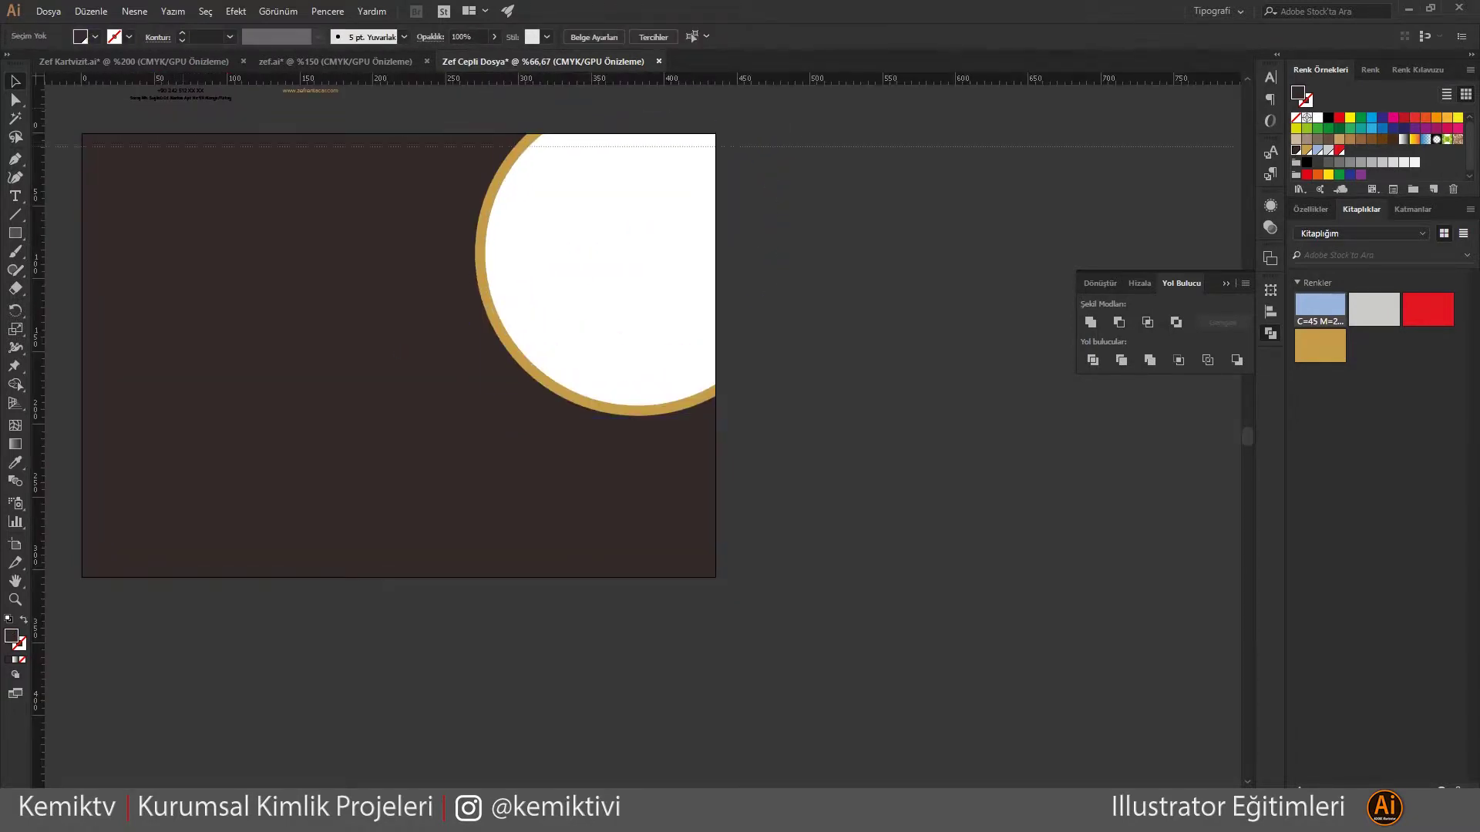
{"action": "left_click_drag", "start_coordinate": [617, 145], "coordinate": [617, 143]}
{"action": "scroll", "coordinate": [81, 122], "scroll_direction": "up", "scroll_amount": 8}
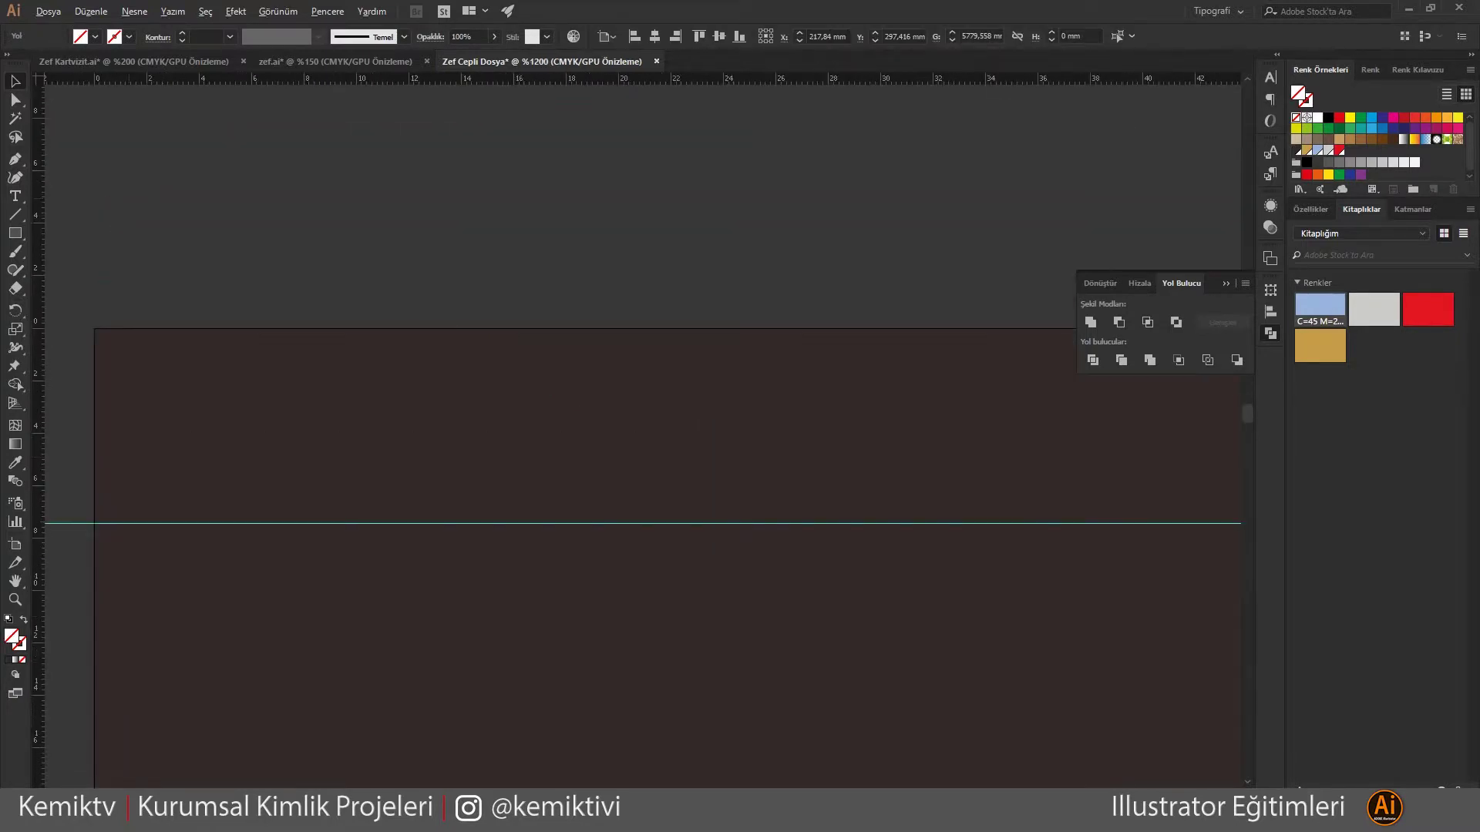
{"action": "scroll", "coordinate": [616, 586], "scroll_direction": "down", "scroll_amount": 5}
{"action": "scroll", "coordinate": [617, 586], "scroll_direction": "up", "scroll_amount": 3}
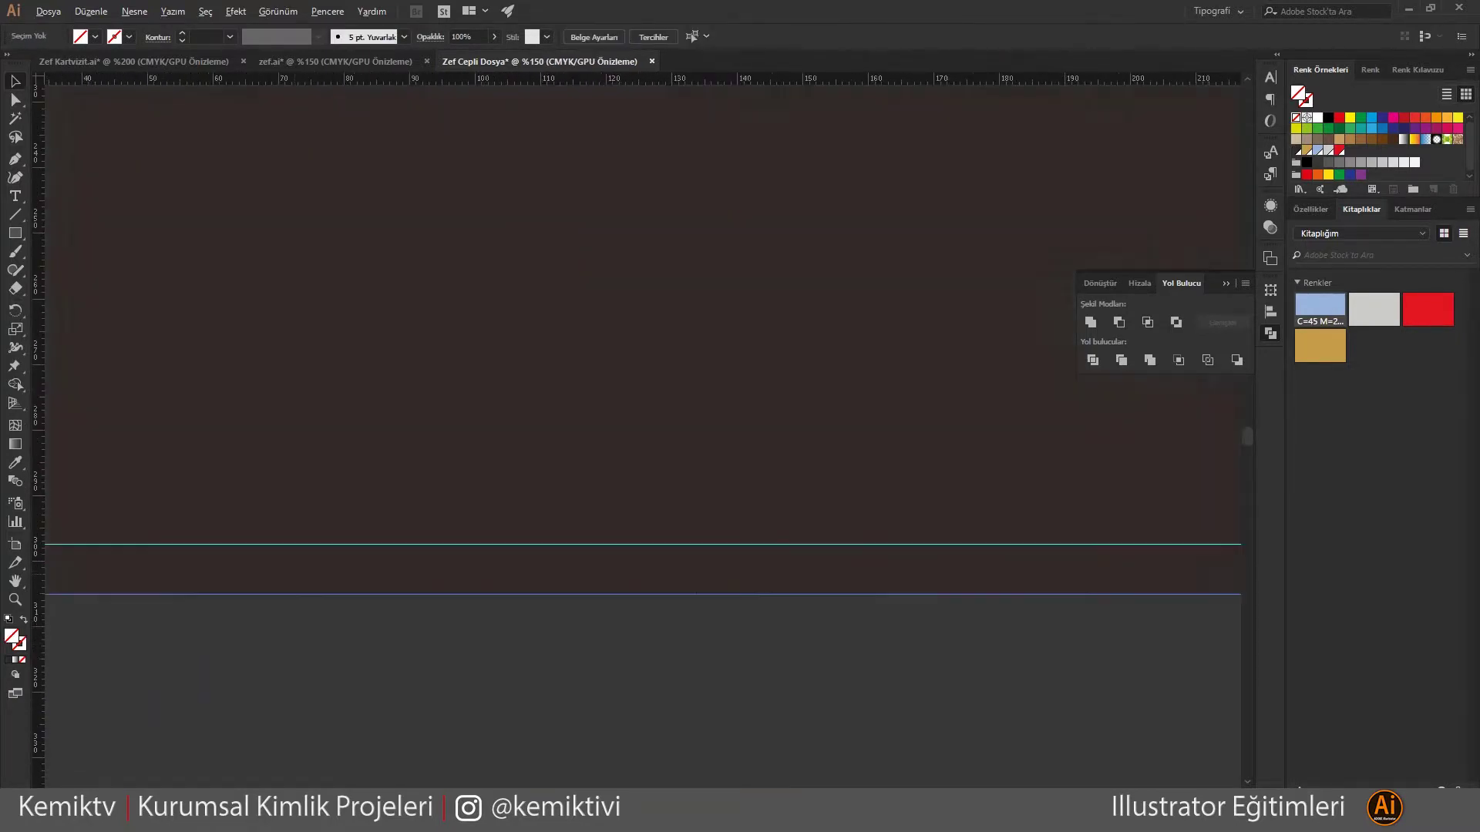
{"action": "scroll", "coordinate": [465, 416], "scroll_direction": "down", "scroll_amount": 5}
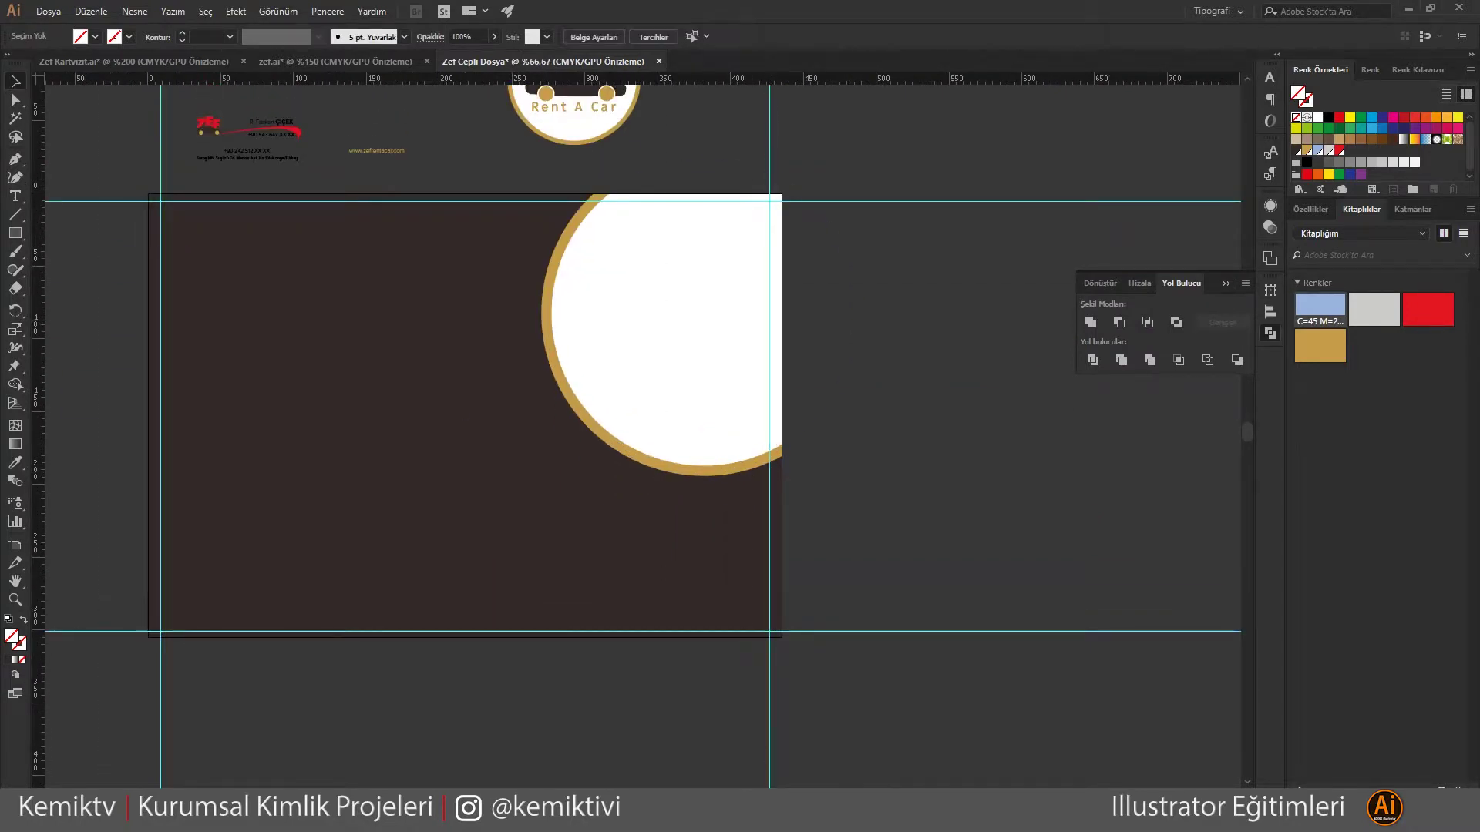
{"action": "left_click_drag", "start_coordinate": [529, 479], "coordinate": [520, 491]}
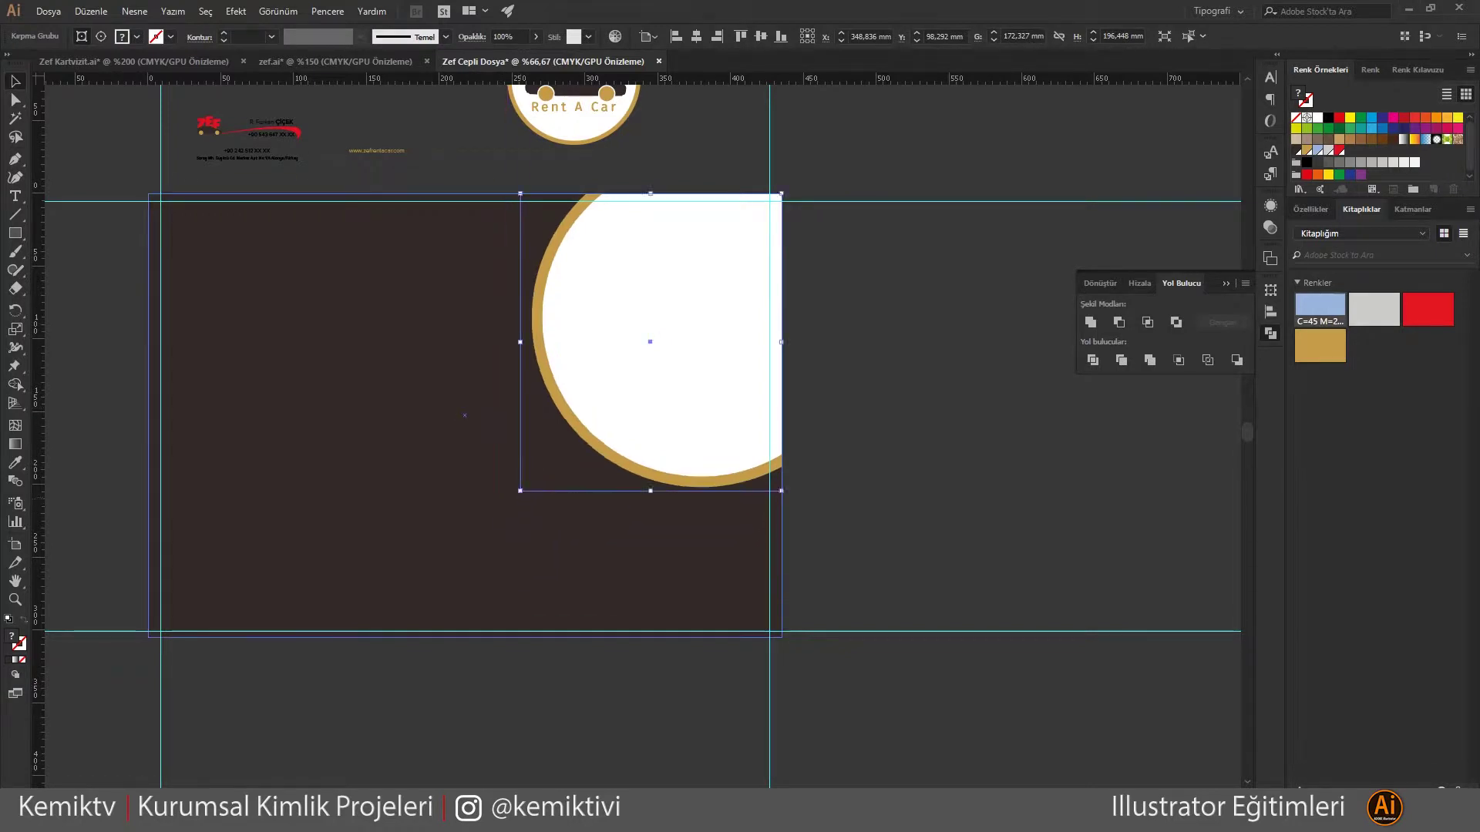
Bring the gold-ringed circle to front and clip the car photo inside it
{"action": "key", "text": "ctrl+shift+a"}
{"action": "scroll", "coordinate": [617, 431], "scroll_direction": "up", "scroll_amount": 1}
{"action": "scroll", "coordinate": [617, 432], "scroll_direction": "left", "scroll_amount": 1}
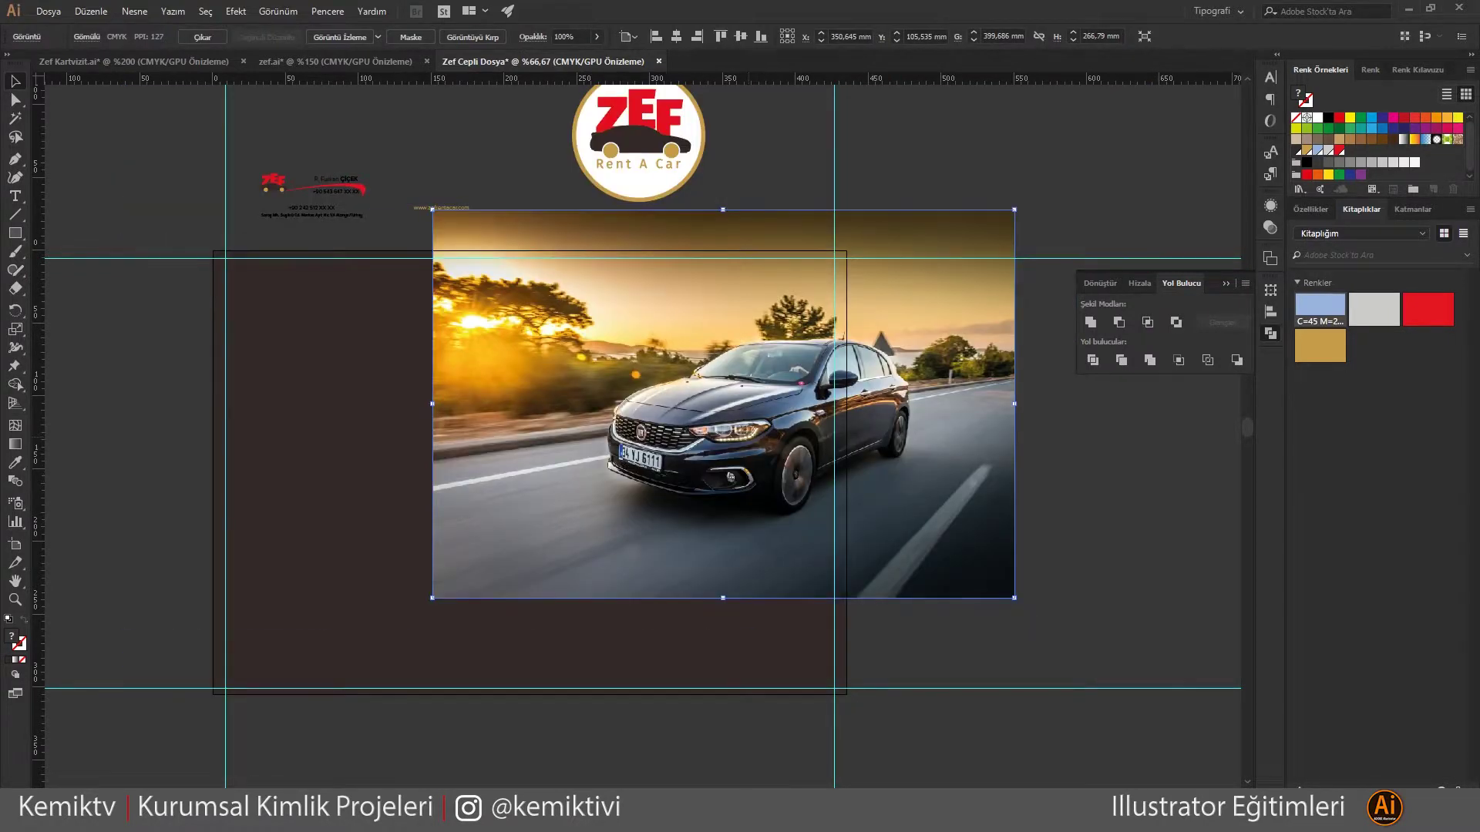
{"action": "right_click", "coordinate": [735, 411]}
{"action": "left_click", "coordinate": [994, 558]}
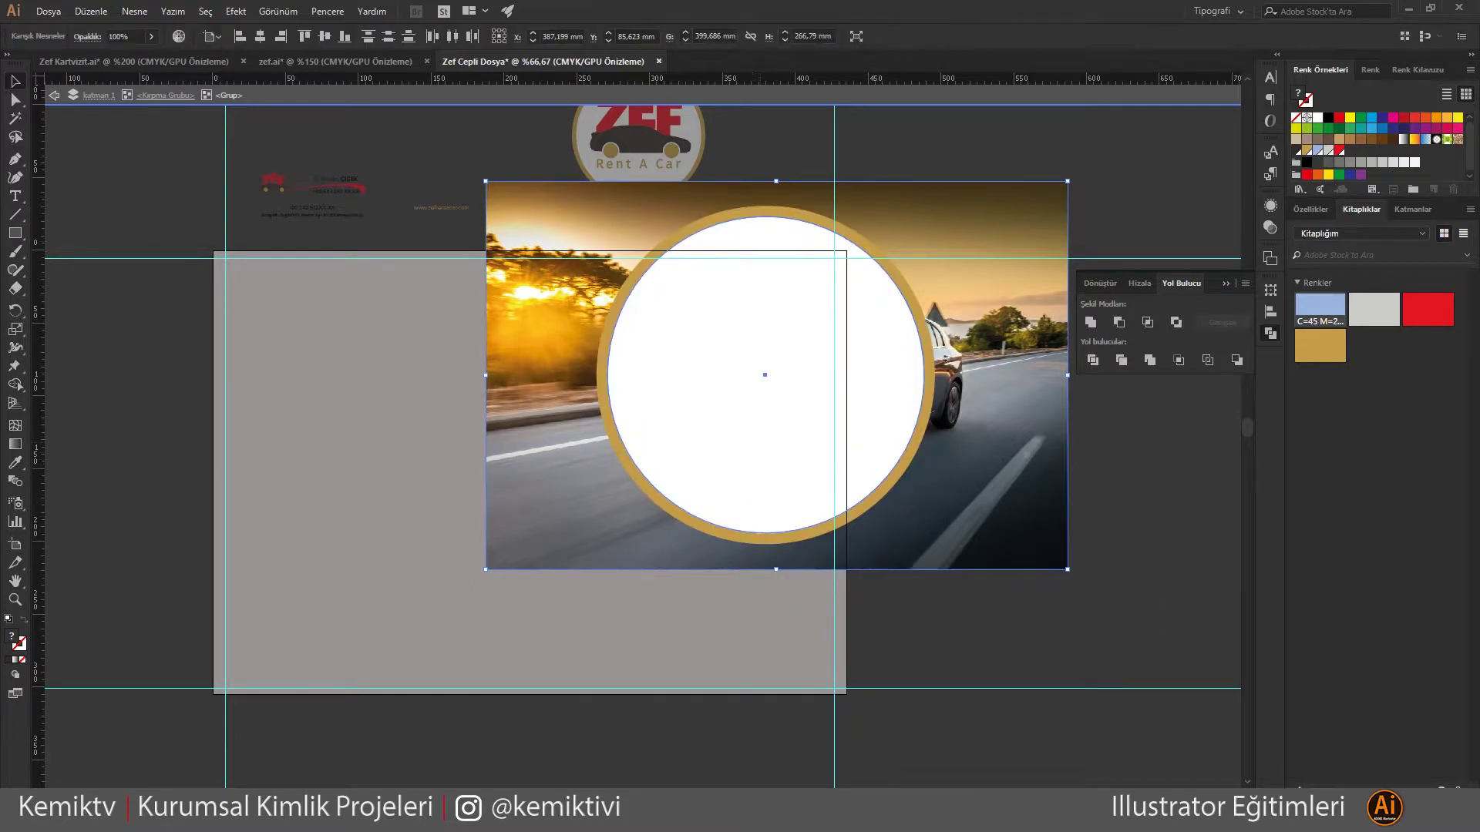
{"action": "key", "text": "ctrl+7"}
{"action": "key", "text": "Escape"}
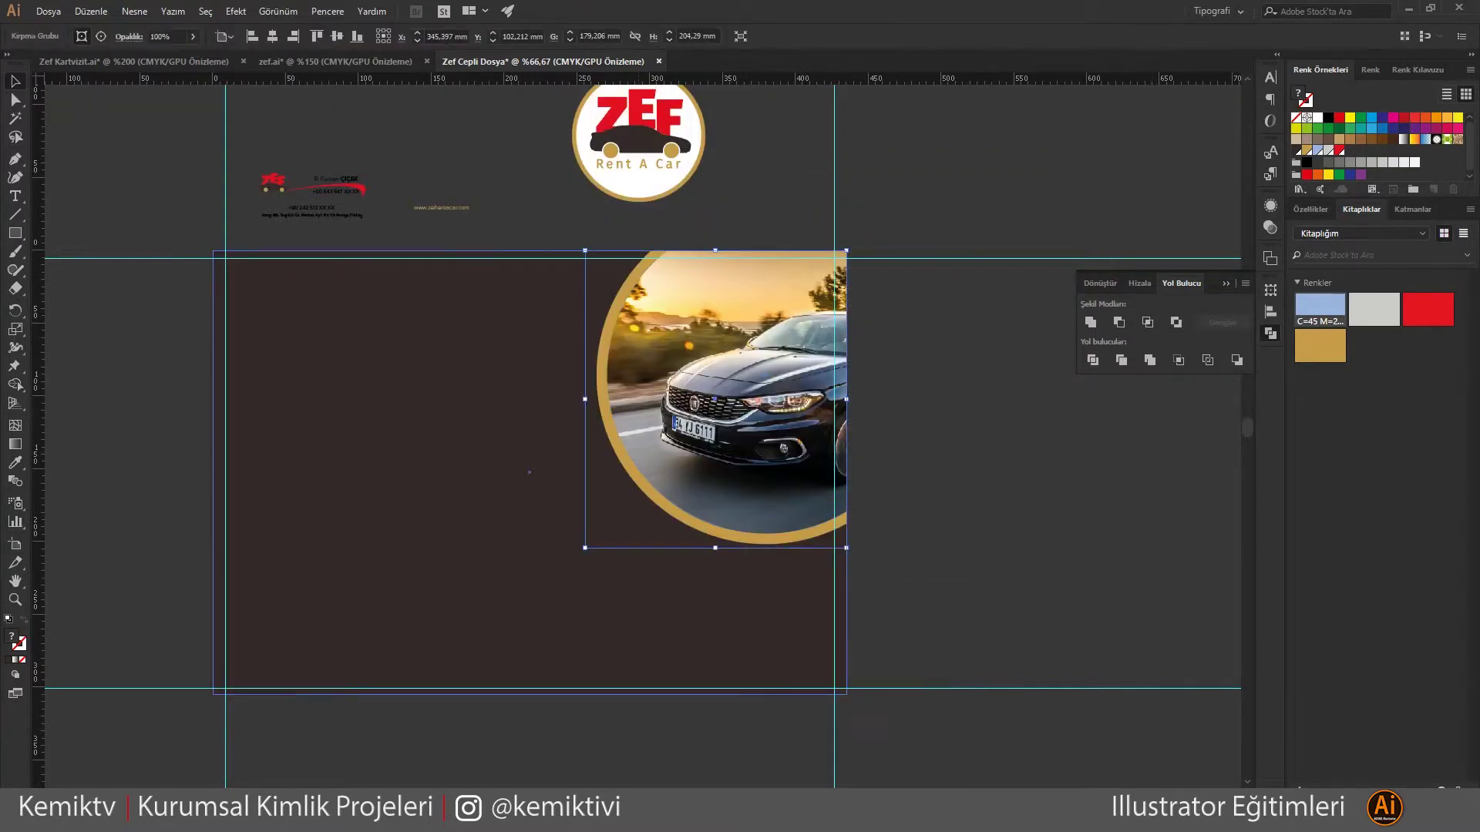
Unembed the clipped car photo and save it as the linked file AI_Image.psd
{"action": "left_click_drag", "start_coordinate": [719, 467], "coordinate": [740, 467]}
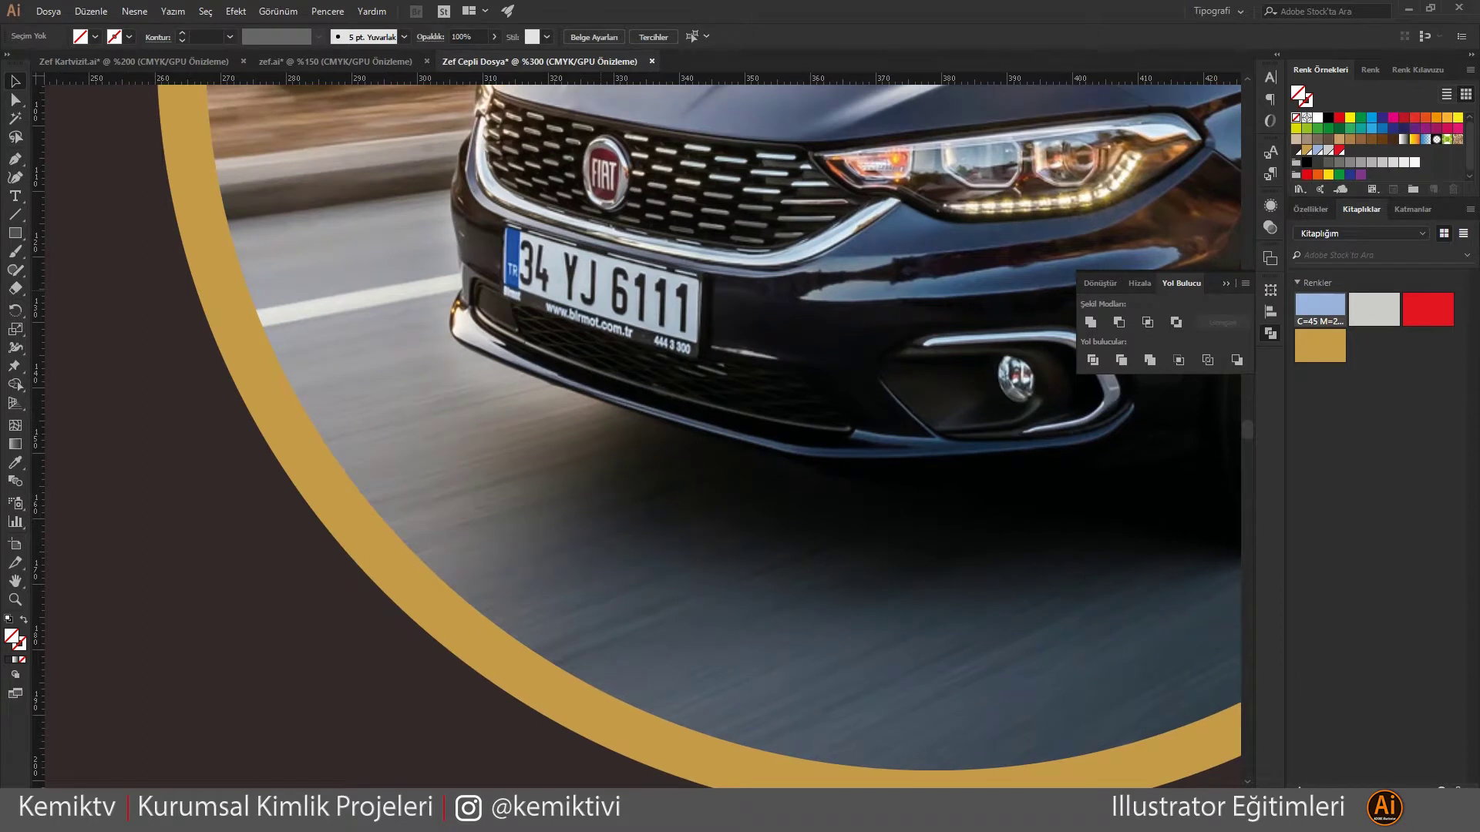
{"action": "left_click_drag", "start_coordinate": [485, 732], "coordinate": [462, 732]}
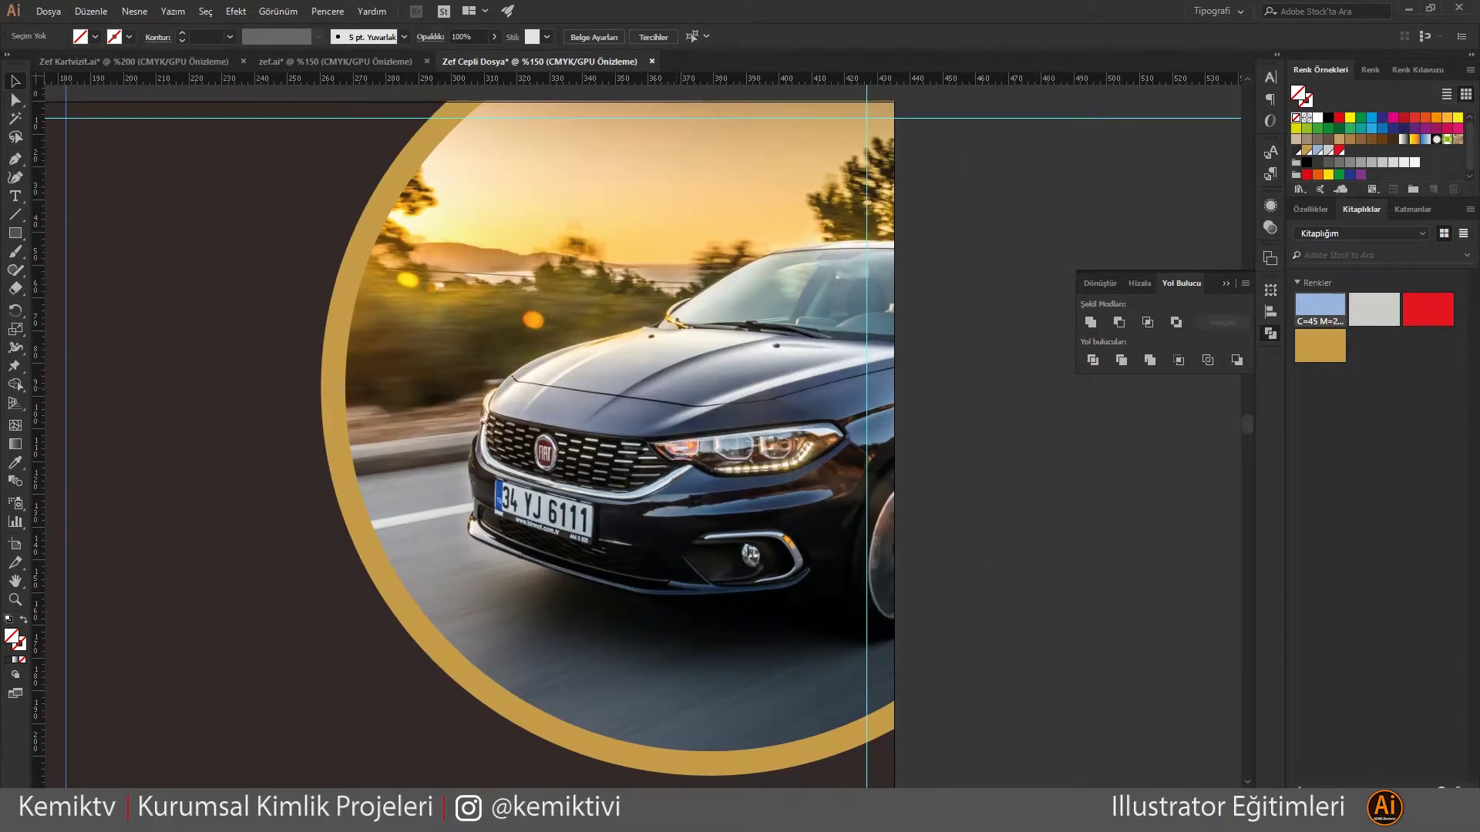
{"action": "double_click", "coordinate": [617, 385]}
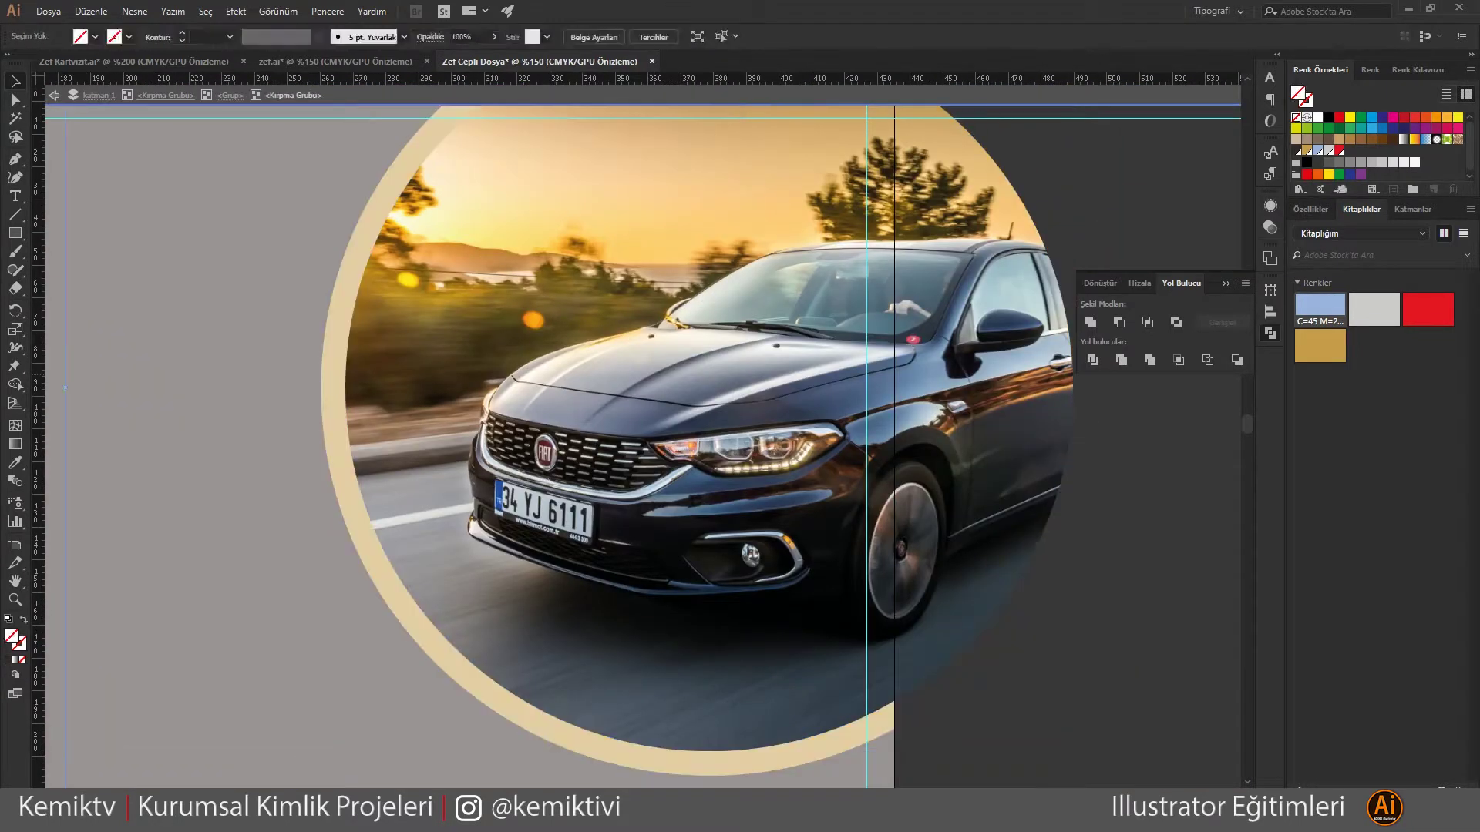
{"action": "left_click", "coordinate": [202, 36]}
{"action": "left_click", "coordinate": [609, 391]}
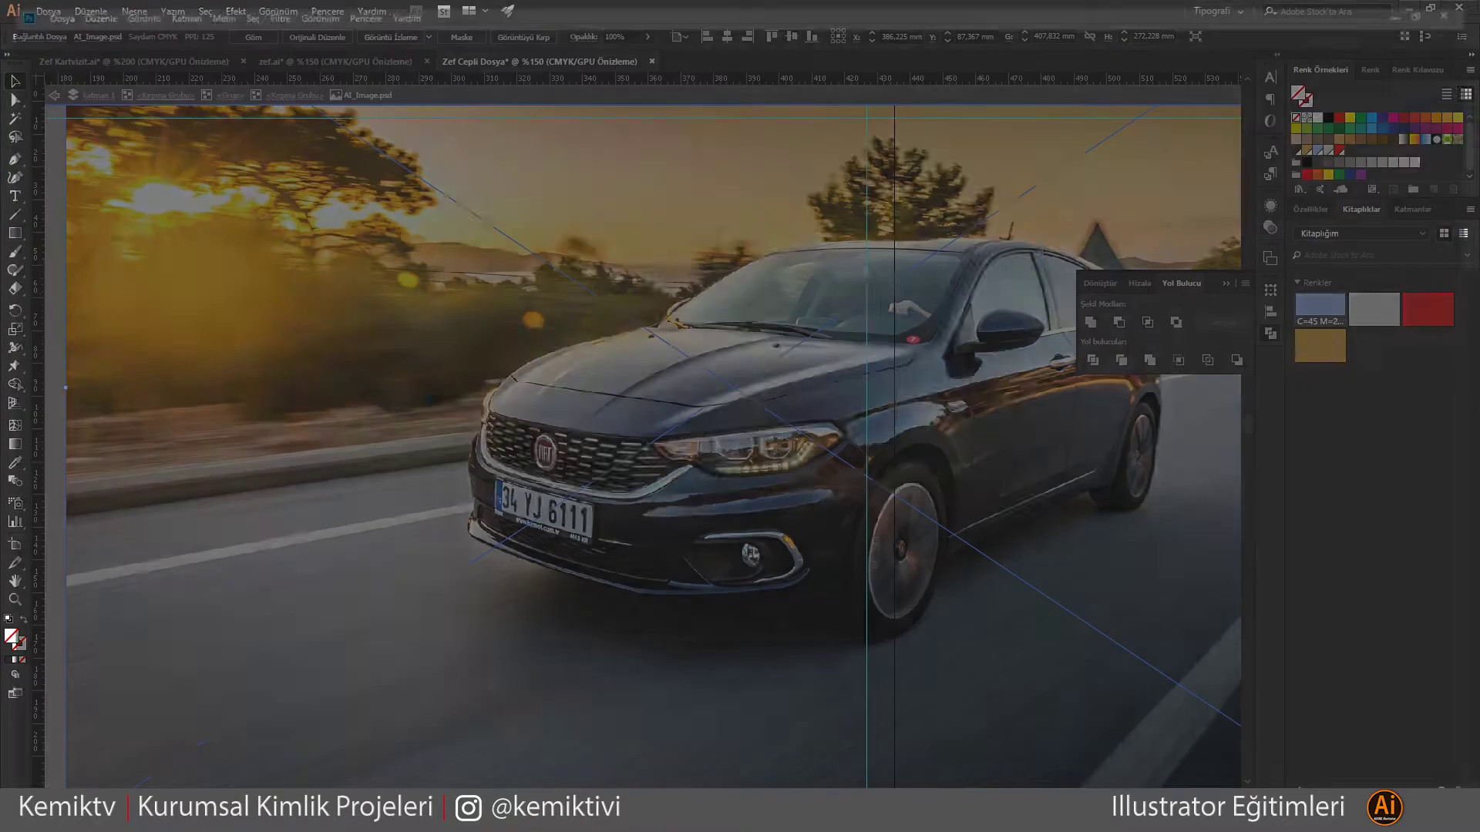
Paint the plate's grey over the 4 on the licence plate with a size 7 brush
{"action": "key", "text": "e"}
{"action": "scroll", "coordinate": [423, 514], "scroll_direction": "up", "scroll_amount": 2}
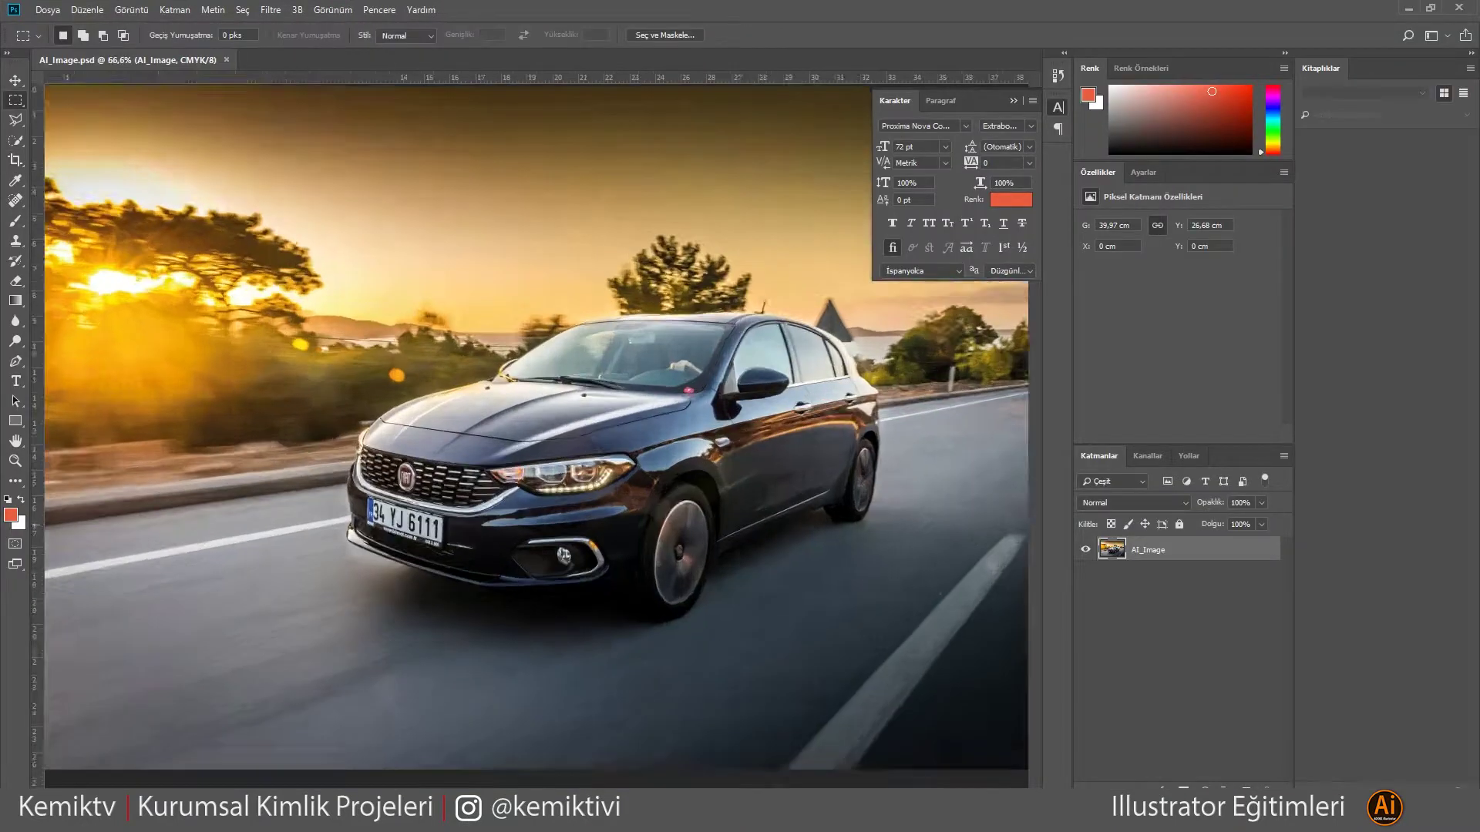
{"action": "scroll", "coordinate": [423, 514], "scroll_direction": "up", "scroll_amount": 8}
{"action": "scroll", "coordinate": [423, 513], "scroll_direction": "up", "scroll_amount": 2}
{"action": "right_click", "coordinate": [345, 409]}
{"action": "left_click", "coordinate": [486, 493]}
{"action": "scroll", "coordinate": [363, 432], "scroll_direction": "up", "scroll_amount": 2}
{"action": "key", "text": "b"}
{"action": "left_click", "coordinate": [331, 363], "text": "alt"}
{"action": "right_click", "coordinate": [366, 381]}
{"action": "left_click", "coordinate": [393, 400]}
{"action": "left_click_drag", "start_coordinate": [266, 316], "coordinate": [265, 389]}
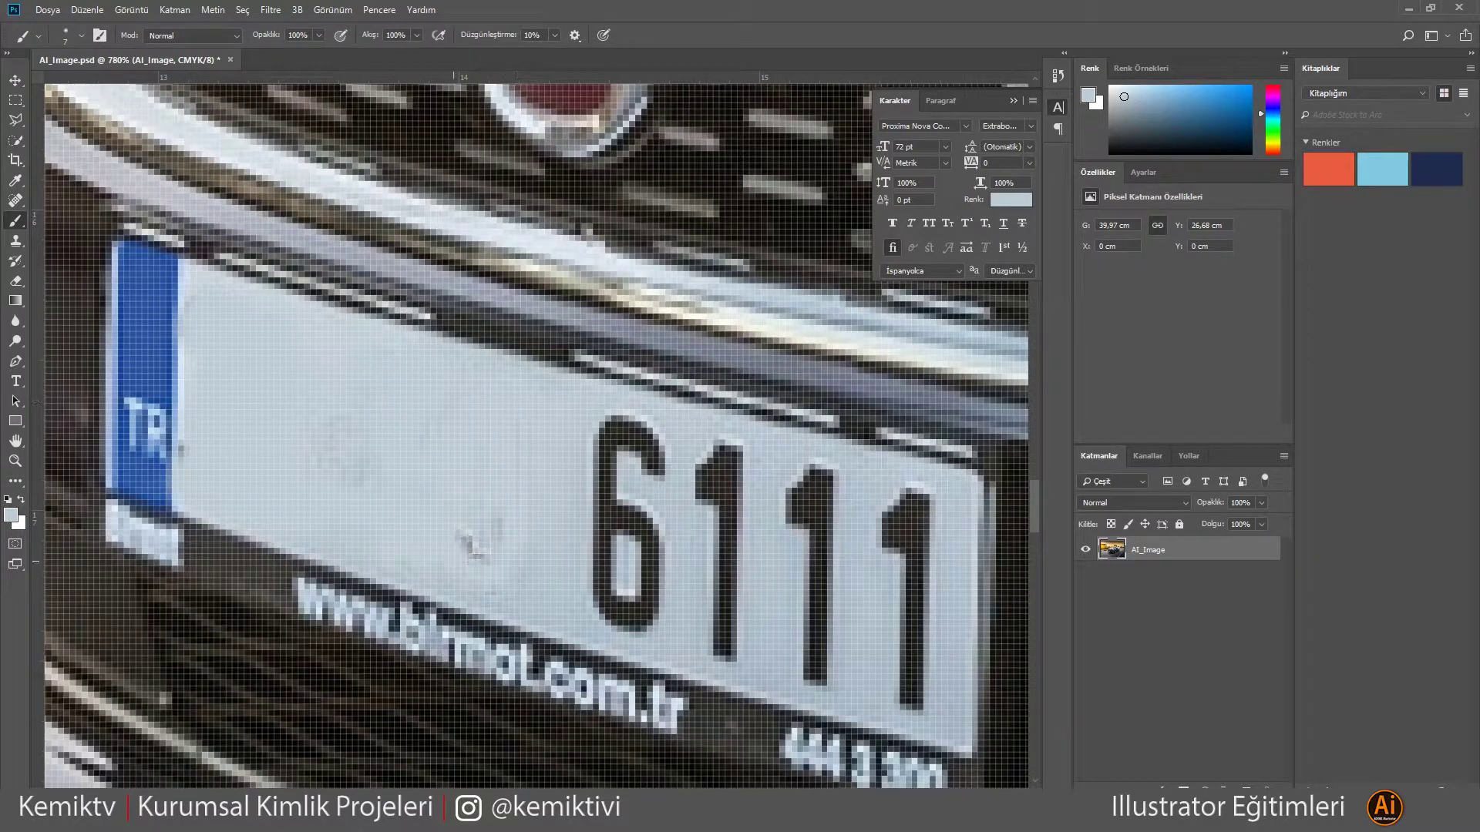
Paint dark red over the FIAT badge letters and grey over the plate characters
{"action": "scroll", "coordinate": [363, 435], "scroll_direction": "up", "scroll_amount": 3}
{"action": "scroll", "coordinate": [586, 432], "scroll_direction": "up", "scroll_amount": 2}
{"action": "left_click", "coordinate": [555, 324], "text": "alt"}
{"action": "left_click_drag", "start_coordinate": [586, 231], "coordinate": [555, 370]}
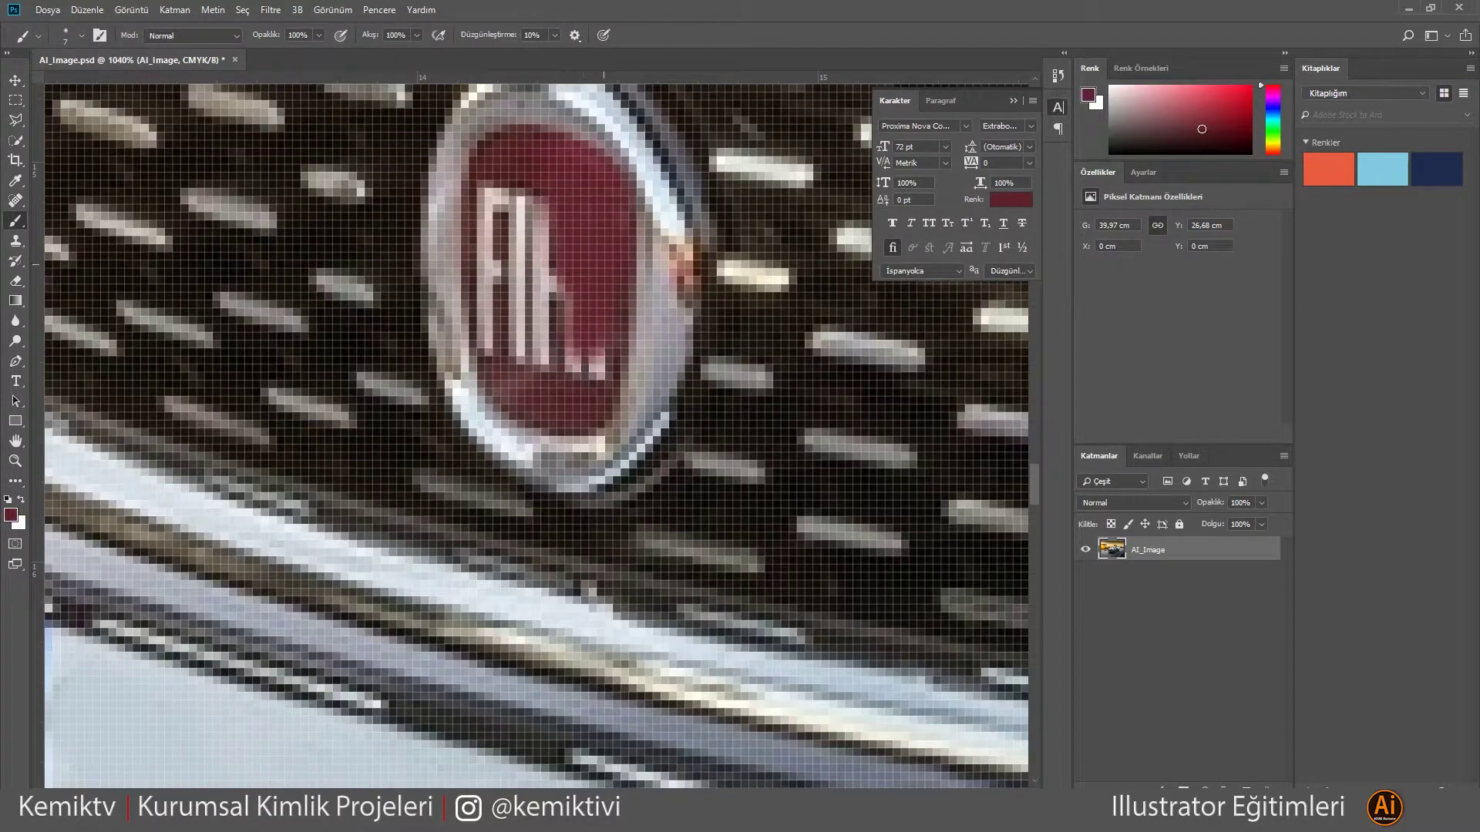
{"action": "left_click_drag", "start_coordinate": [539, 185], "coordinate": [493, 231]}
{"action": "scroll", "coordinate": [590, 250], "scroll_direction": "down", "scroll_amount": 5}
{"action": "scroll", "coordinate": [646, 529], "scroll_direction": "up", "scroll_amount": 3}
{"action": "left_click", "coordinate": [495, 469], "text": "alt"}
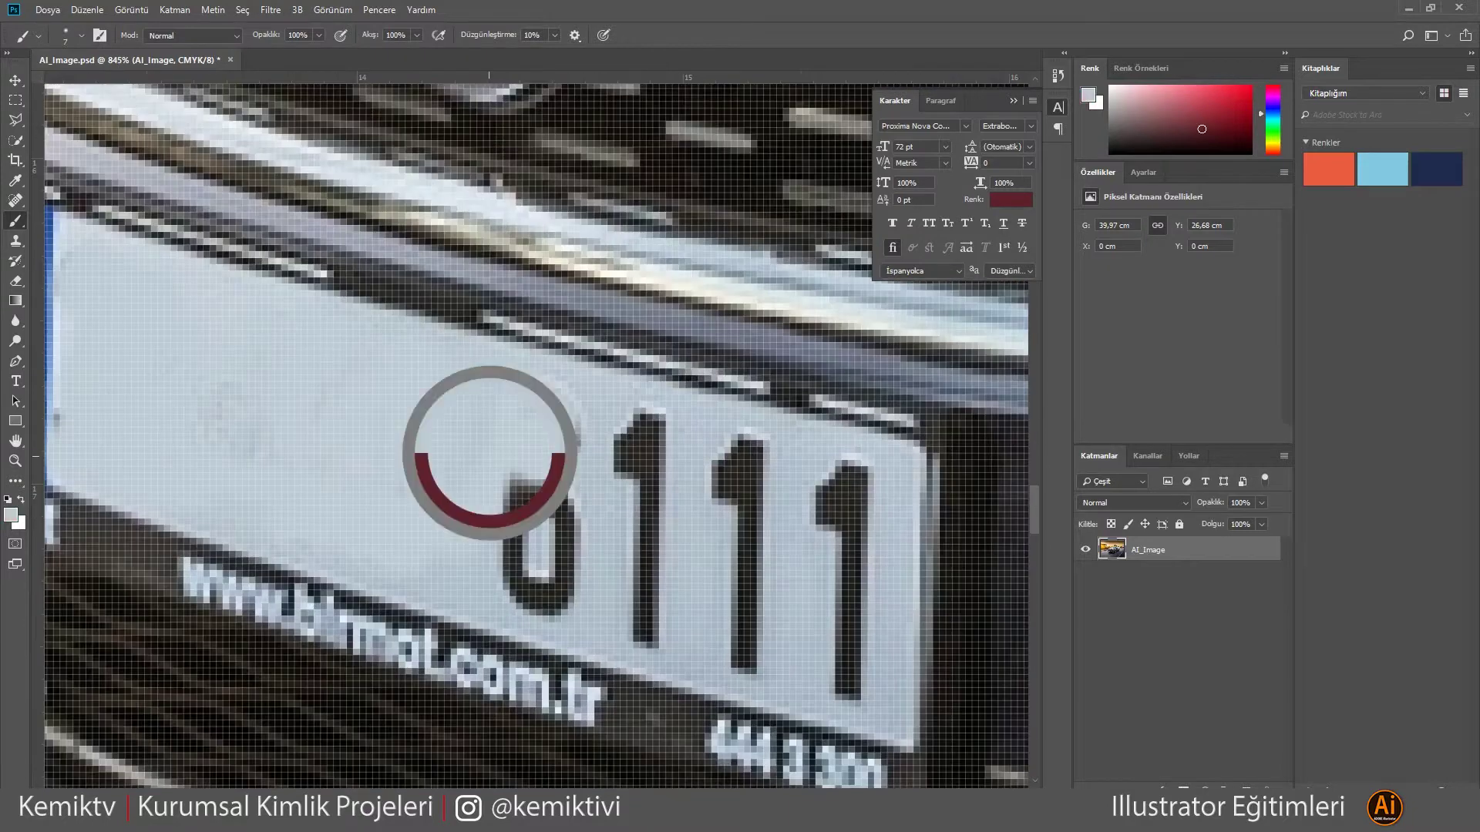
{"action": "left_click_drag", "start_coordinate": [529, 486], "coordinate": [530, 582]}
{"action": "scroll", "coordinate": [673, 439], "scroll_direction": "down", "scroll_amount": 8}
{"action": "scroll", "coordinate": [678, 453], "scroll_direction": "up", "scroll_amount": 8}
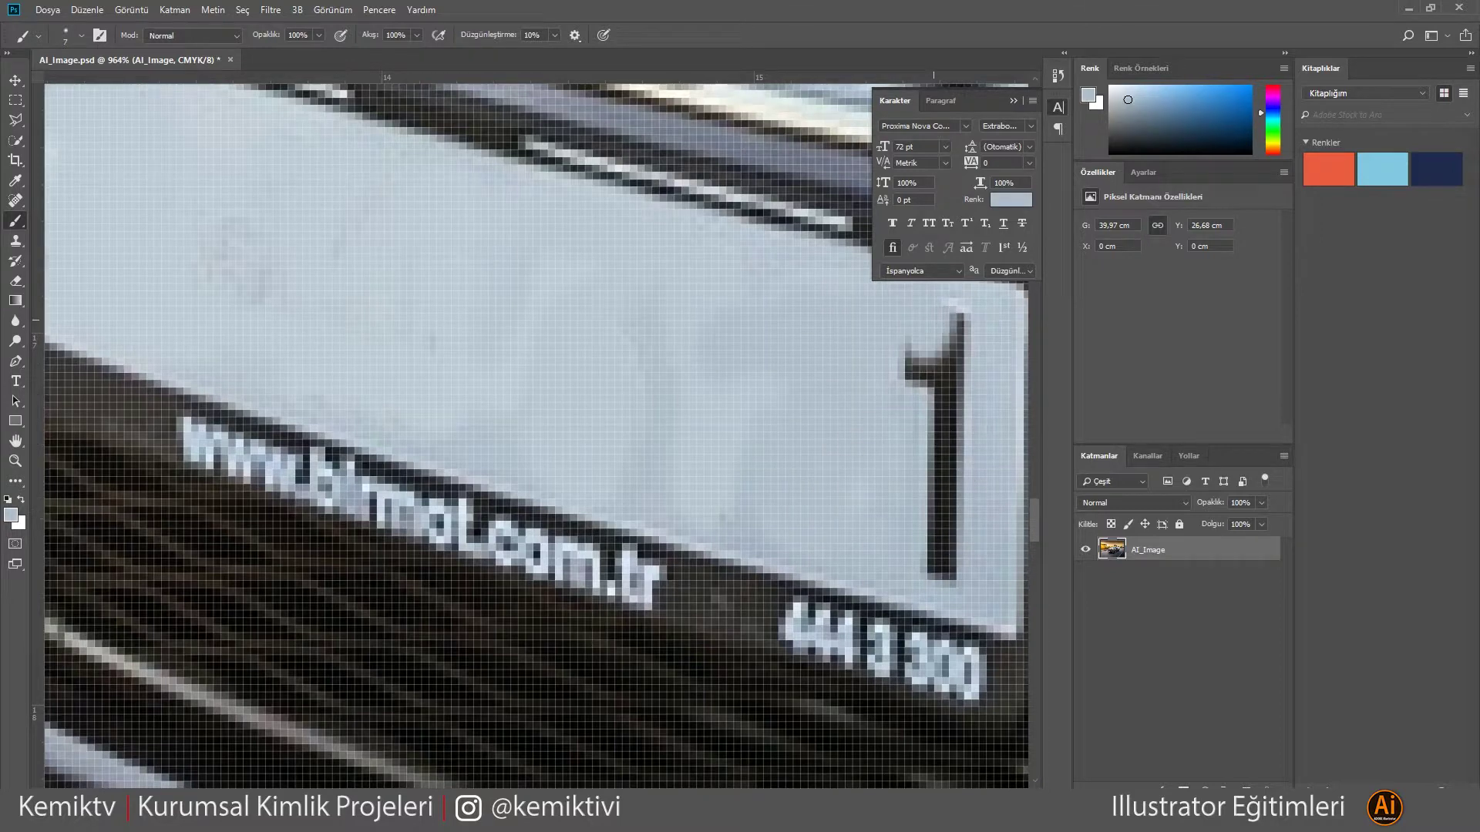
Spot-heal the remaining plate text until the licence plate is blank
{"action": "scroll", "coordinate": [539, 432], "scroll_direction": "down", "scroll_amount": 8}
{"action": "scroll", "coordinate": [540, 432], "scroll_direction": "up", "scroll_amount": 1}
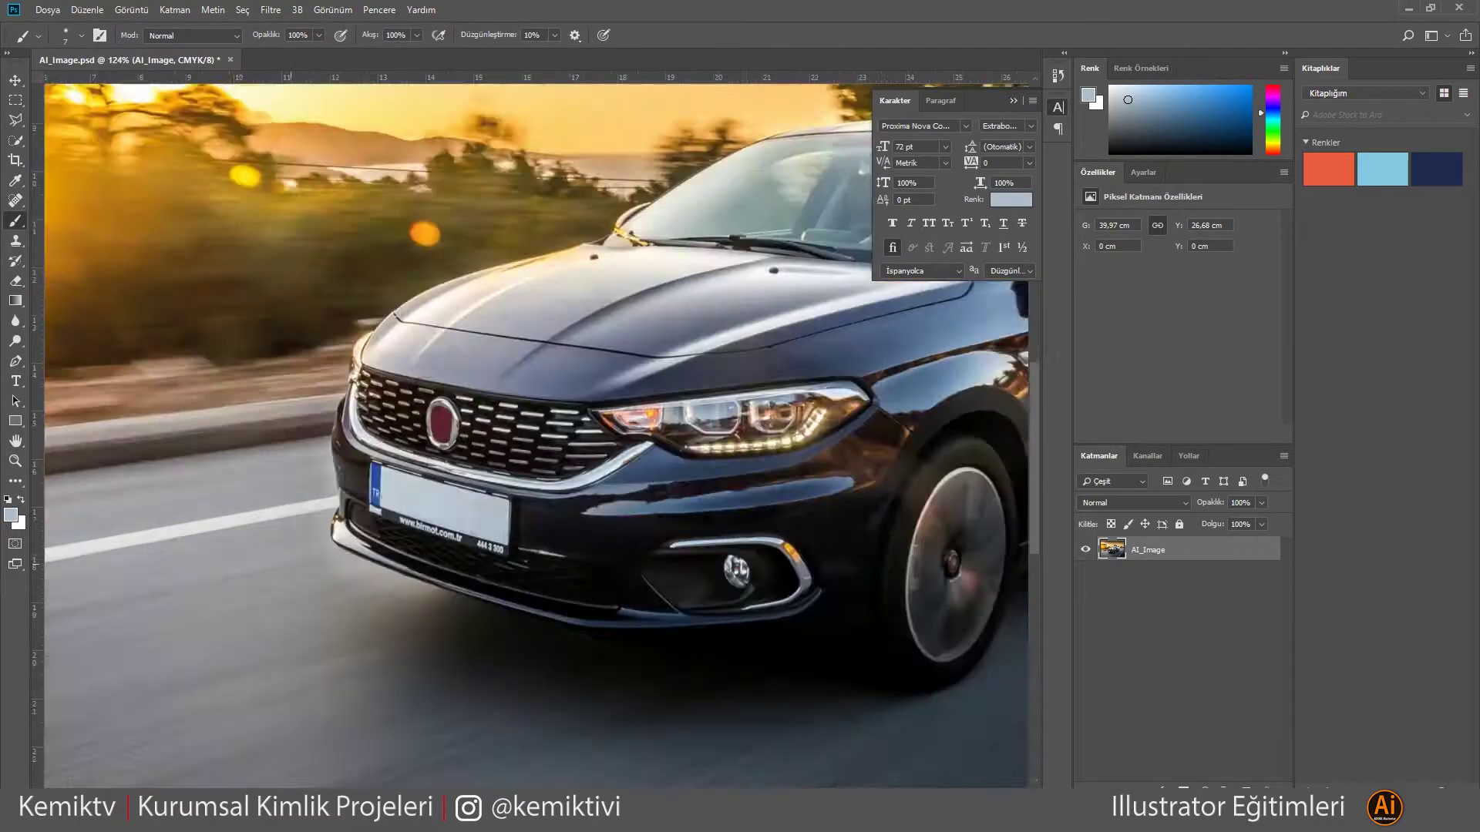
{"action": "scroll", "coordinate": [539, 432], "scroll_direction": "up", "scroll_amount": 3}
{"action": "scroll", "coordinate": [540, 431], "scroll_direction": "up", "scroll_amount": 2}
{"action": "key", "text": "j"}
{"action": "right_click", "coordinate": [470, 353]}
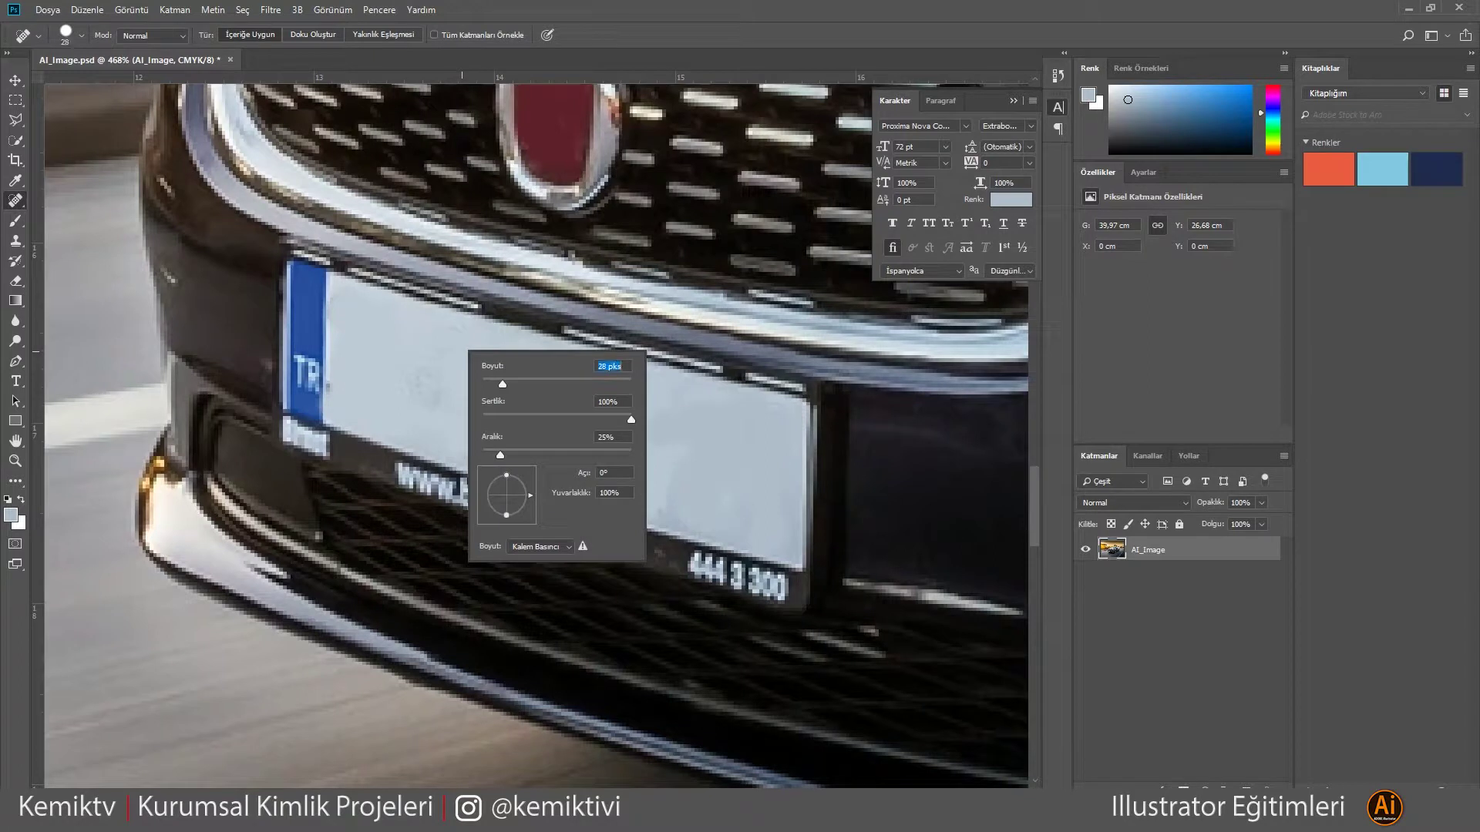
{"action": "left_click_drag", "start_coordinate": [502, 383], "coordinate": [492, 383]}
{"action": "mouse_move", "coordinate": [350, 331]}
{"action": "left_mouse_down"}
{"action": "mouse_move", "coordinate": [793, 370]}
{"action": "mouse_move", "coordinate": [363, 370]}
{"action": "mouse_move", "coordinate": [693, 408]}
{"action": "left_mouse_up"}
{"action": "left_click_drag", "start_coordinate": [493, 420], "coordinate": [686, 420]}
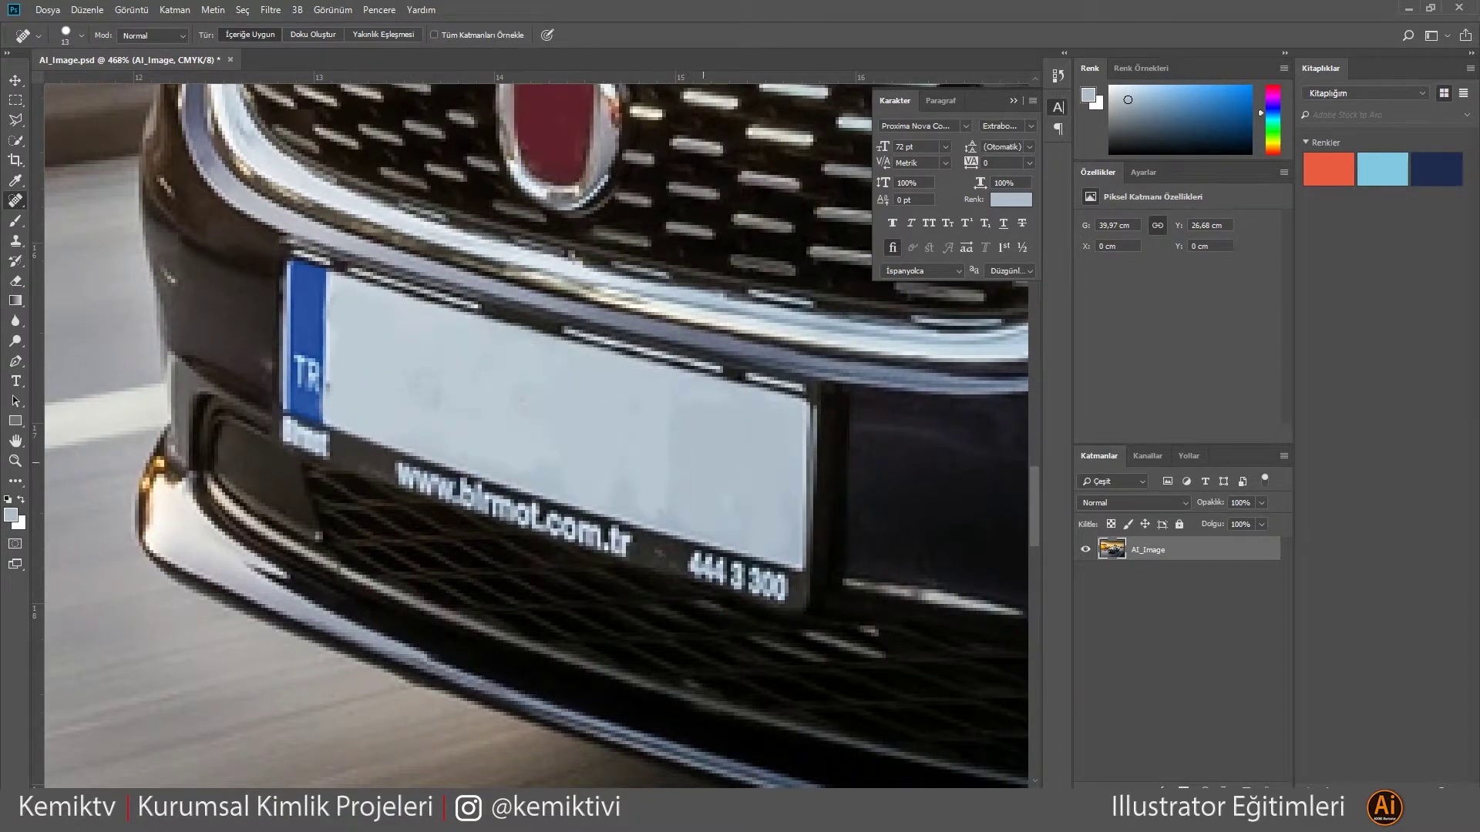
{"action": "left_click_drag", "start_coordinate": [571, 401], "coordinate": [732, 439]}
{"action": "right_click", "coordinate": [678, 431]}
{"action": "key", "text": "Escape"}
{"action": "left_click_drag", "start_coordinate": [486, 401], "coordinate": [693, 431]}
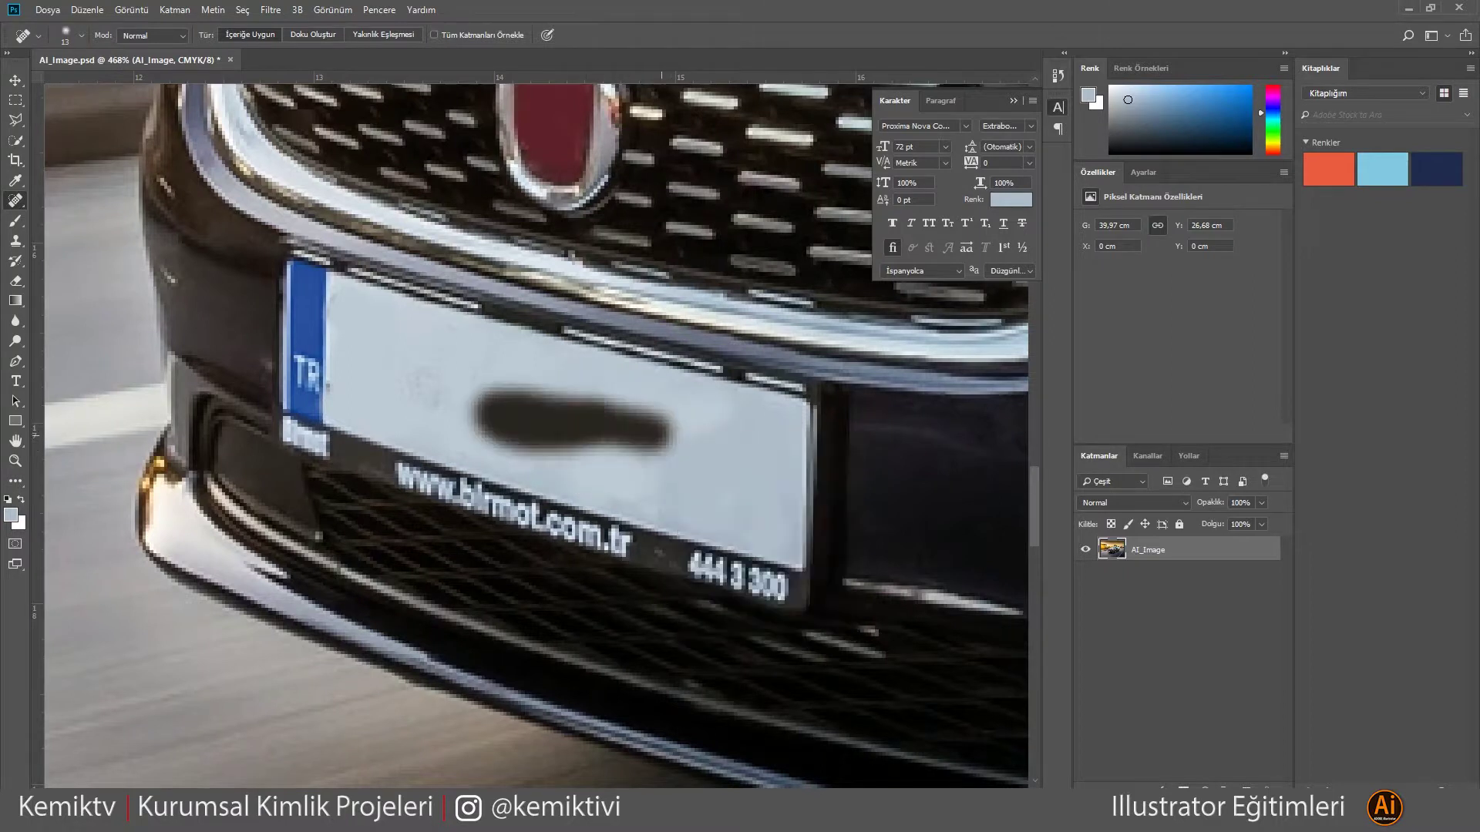
{"action": "left_click_drag", "start_coordinate": [563, 431], "coordinate": [755, 477]}
{"action": "key", "text": "ctrl+0"}
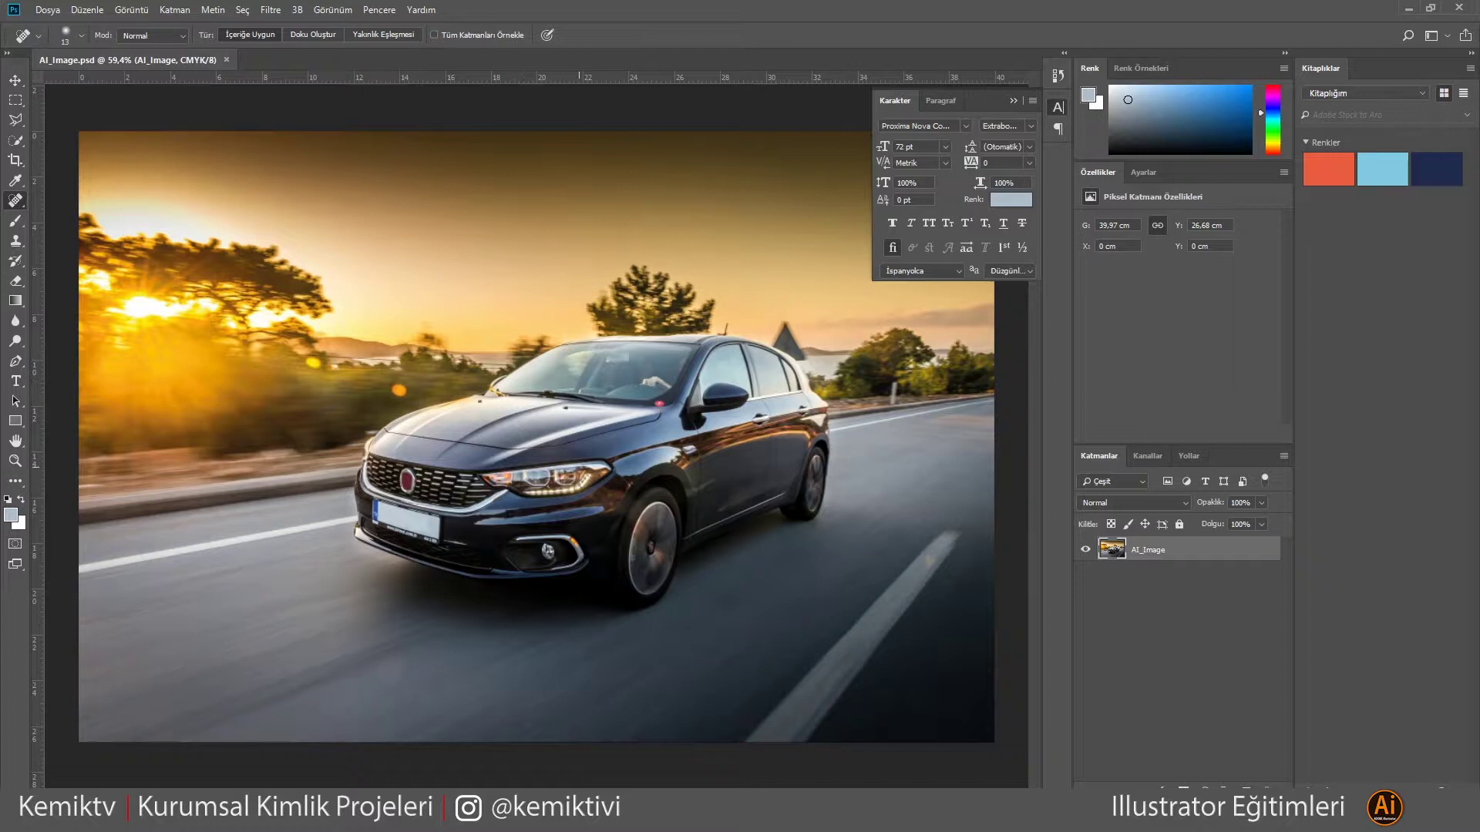
{"action": "key", "text": "alt+Tab"}
Accept the Update Links prompt and view the folder artwork at actual size
{"action": "key", "text": "Return"}
{"action": "key", "text": "ctrl+0"}
{"action": "key", "text": "ctrl+1"}
{"action": "key", "text": "Escape"}
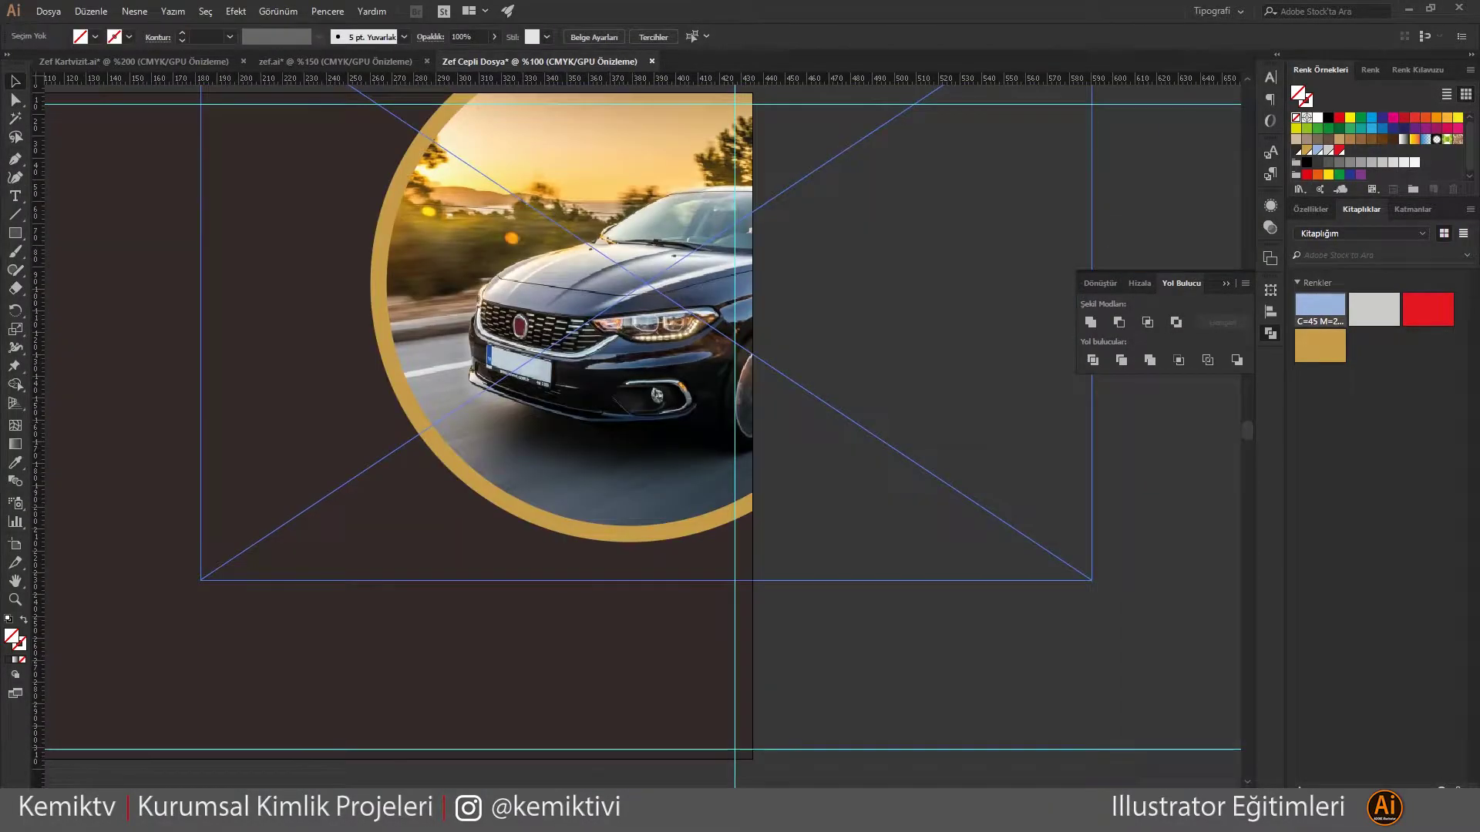
{"action": "scroll", "coordinate": [761, 500], "scroll_direction": "down", "scroll_amount": 5}
{"action": "scroll", "coordinate": [728, 487], "scroll_direction": "up", "scroll_amount": 5}
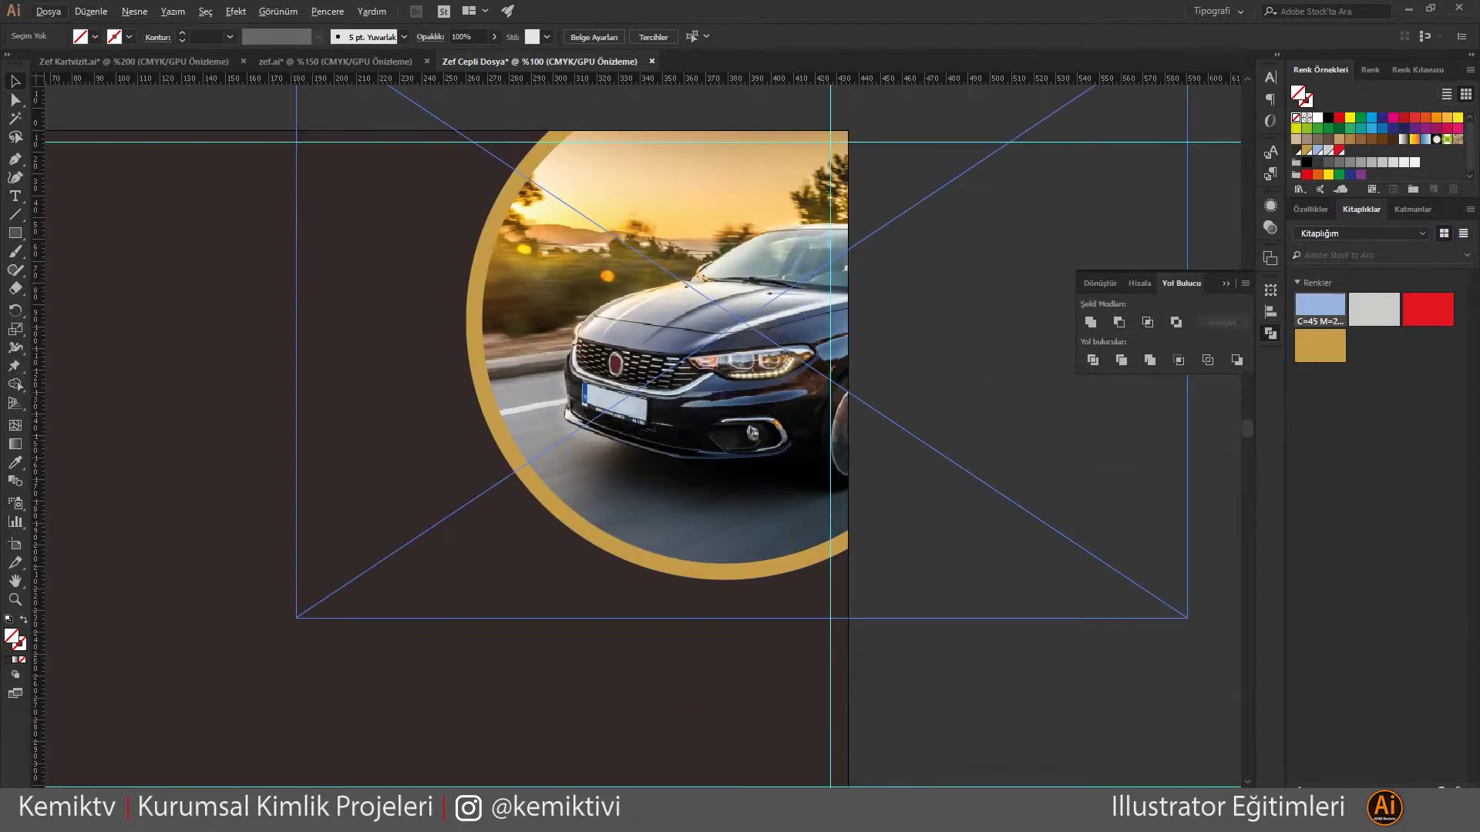
{"action": "scroll", "coordinate": [806, 540], "scroll_direction": "down", "scroll_amount": 4}
Zoom in on the clipped car circle and inspect its blank-plate photo inside the group
{"action": "left_click", "coordinate": [766, 485]}
{"action": "key", "text": "ctrl+1"}
{"action": "double_click", "coordinate": [809, 385]}
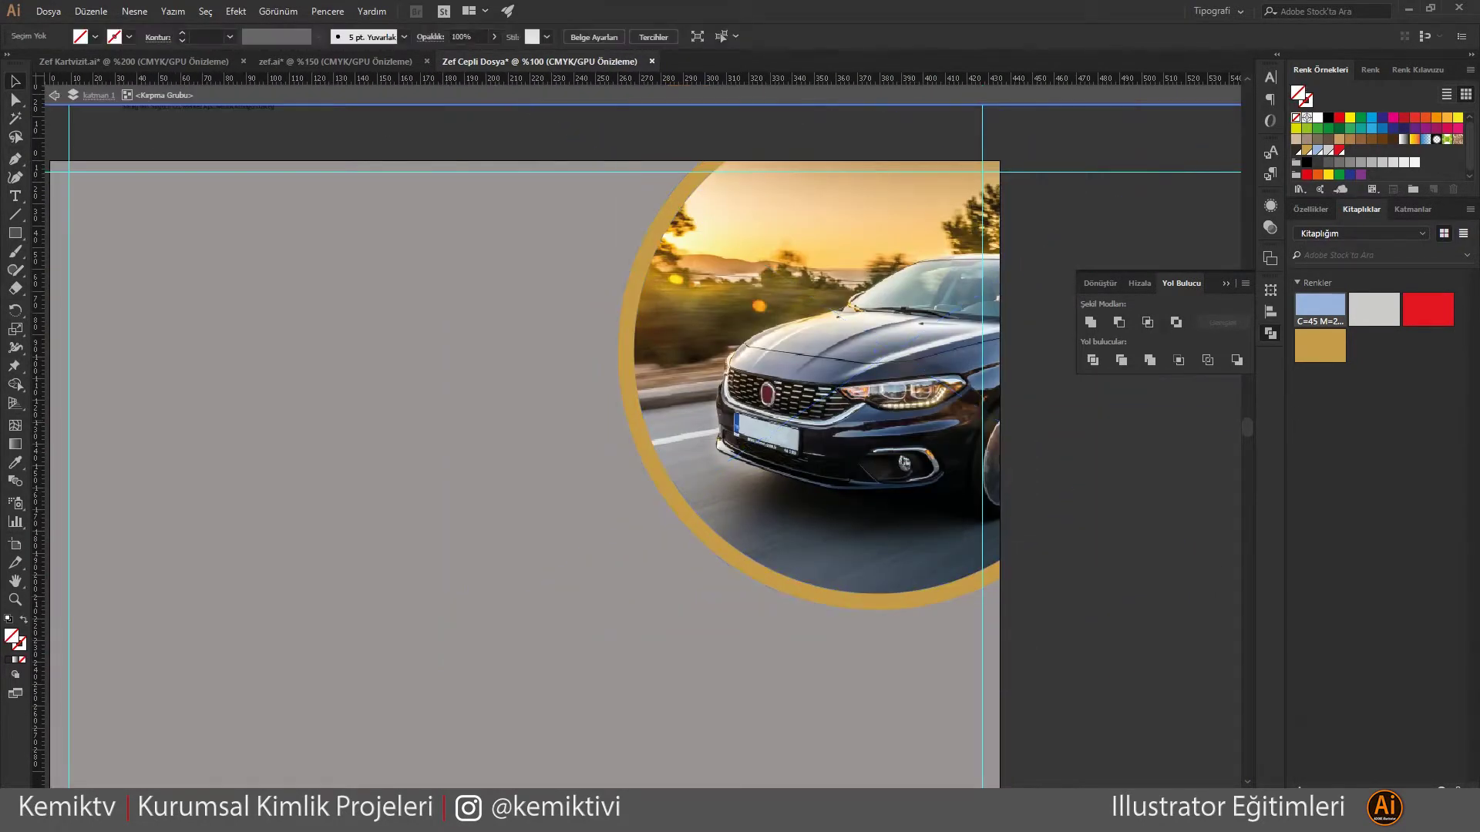
{"action": "scroll", "coordinate": [724, 431], "scroll_direction": "down", "scroll_amount": 3}
{"action": "key", "text": "Escape"}
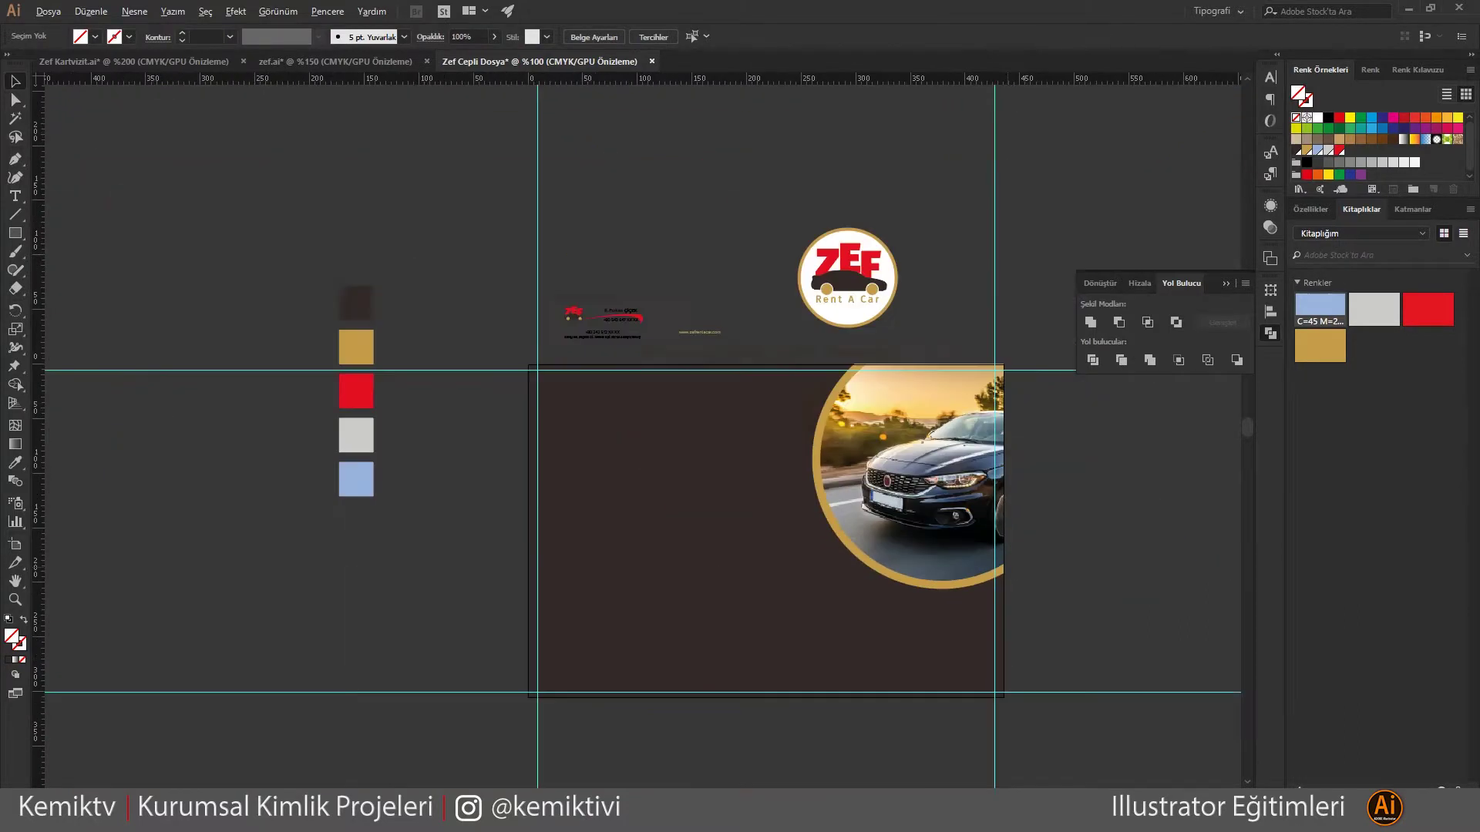
{"action": "scroll", "coordinate": [724, 431], "scroll_direction": "up", "scroll_amount": 3}
{"action": "double_click", "coordinate": [732, 324]}
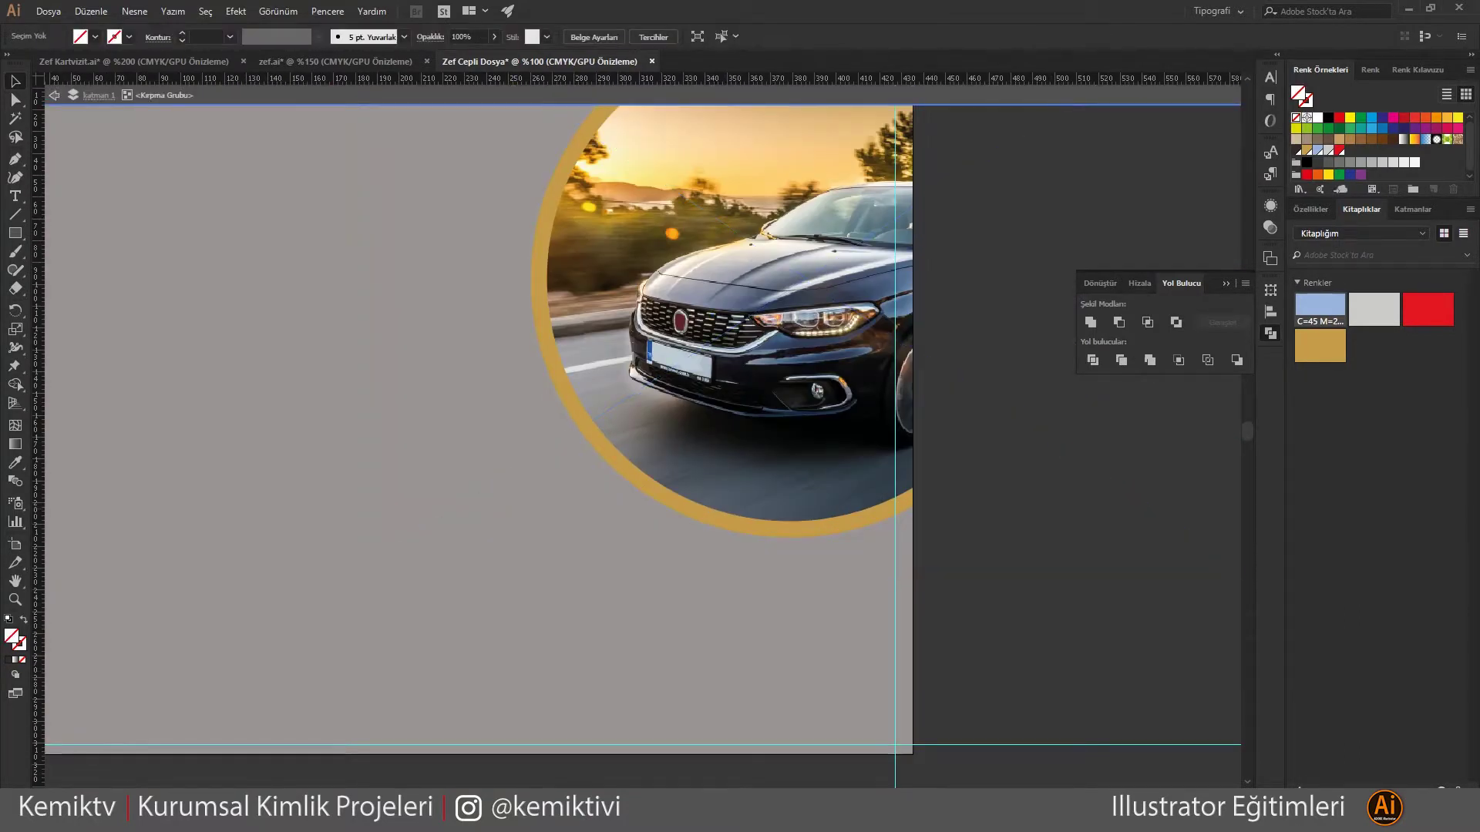
{"action": "key", "text": "Escape"}
{"action": "scroll", "coordinate": [724, 431], "scroll_direction": "down", "scroll_amount": 3}
{"action": "scroll", "coordinate": [725, 370], "scroll_direction": "up", "scroll_amount": 5}
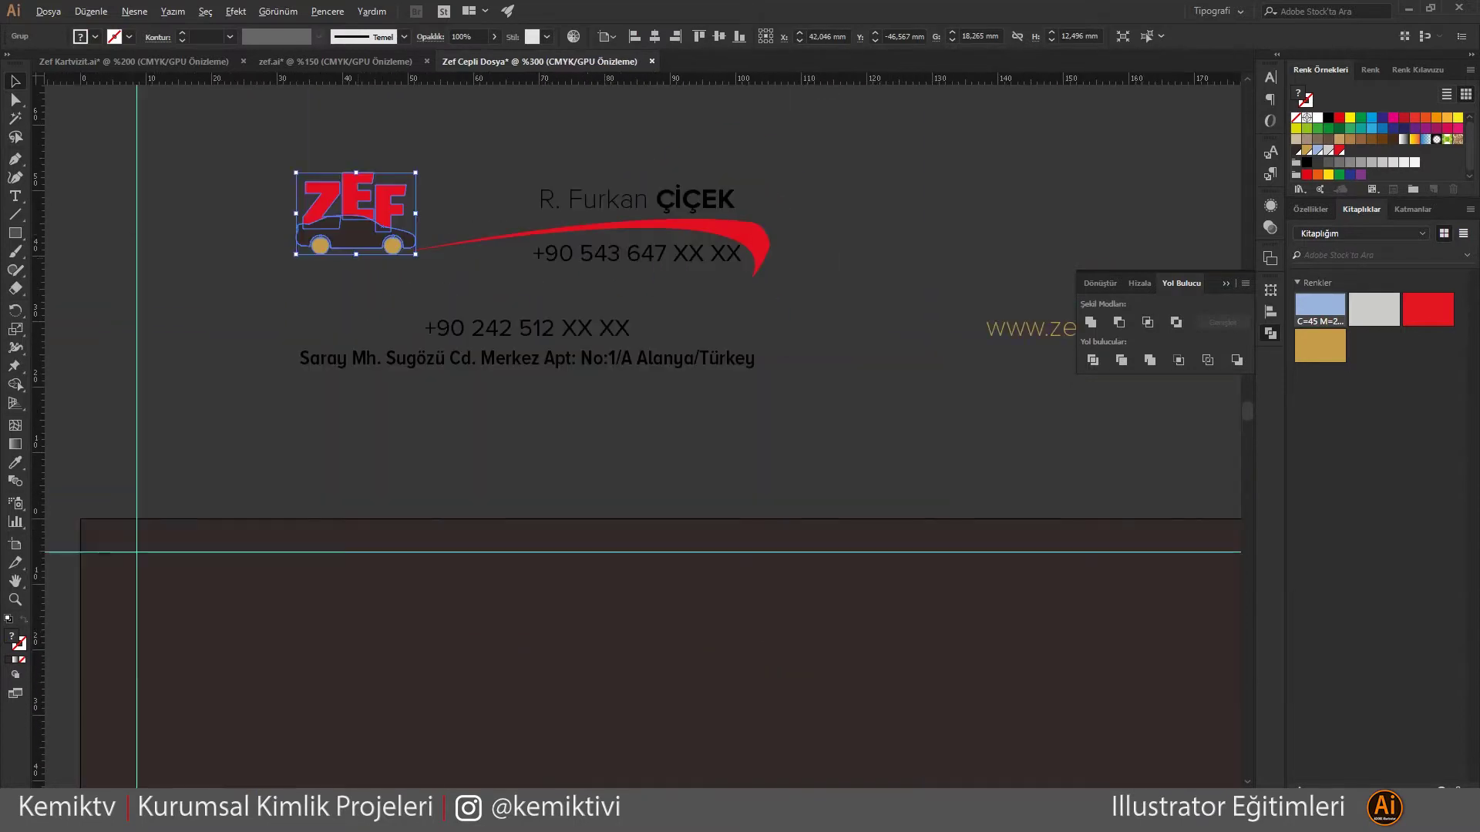
Copy the round ZEF logo's car and text elements and paste them onto the photo artboard
{"action": "scroll", "coordinate": [753, 407], "scroll_direction": "down", "scroll_amount": 5}
{"action": "scroll", "coordinate": [753, 406], "scroll_direction": "up", "scroll_amount": 1}
{"action": "scroll", "coordinate": [753, 406], "scroll_direction": "up", "scroll_amount": 3}
{"action": "double_click", "coordinate": [753, 406]}
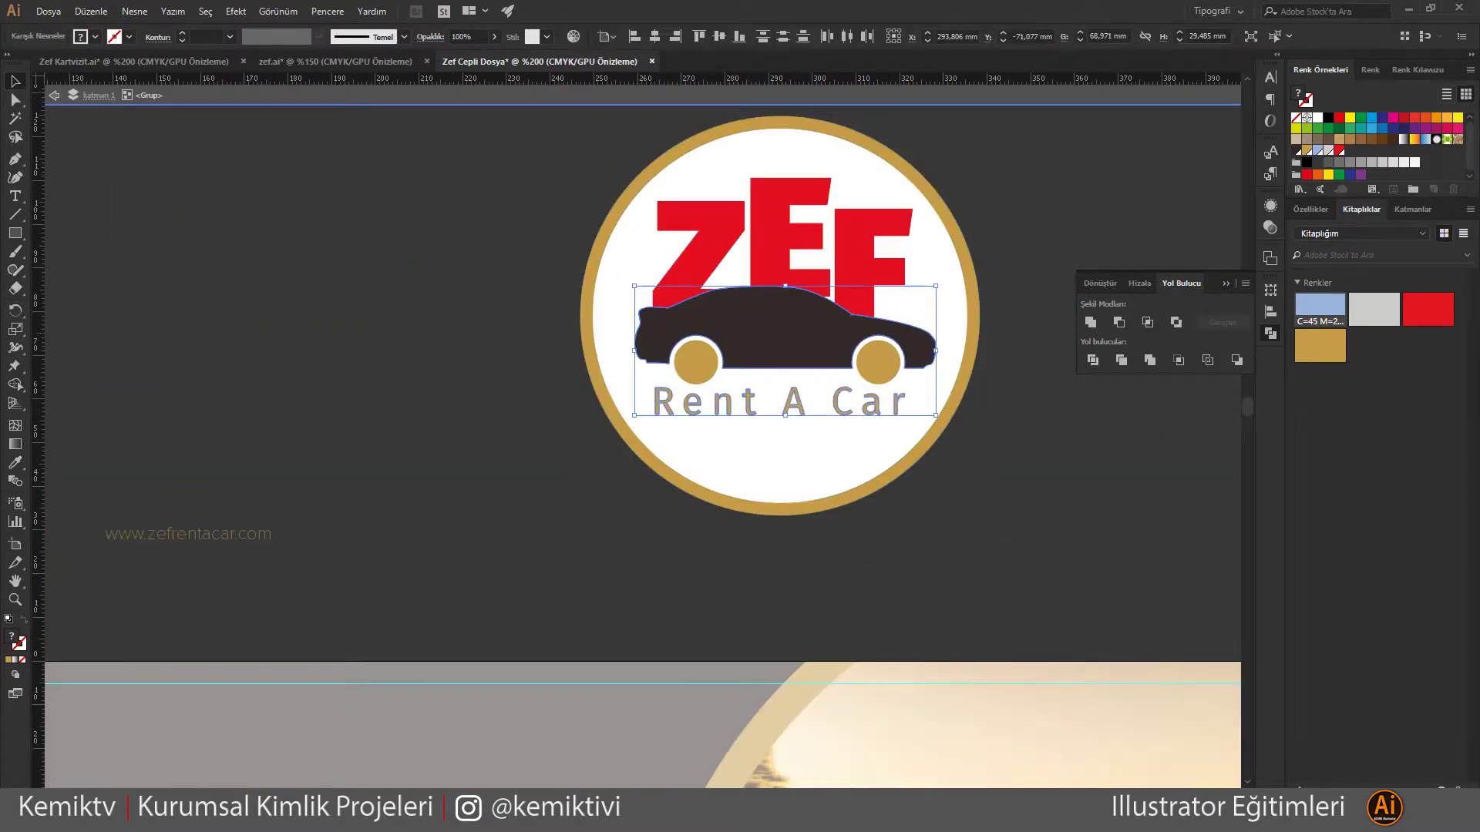
{"action": "key", "text": "ctrl+c"}
{"action": "key", "text": "Escape"}
{"action": "scroll", "coordinate": [643, 431], "scroll_direction": "down", "scroll_amount": 5}
{"action": "key", "text": "ctrl+v"}
Select the car, wheels and Rent A Car text inside the round logo group
{"action": "right_click", "coordinate": [696, 462]}
{"action": "key", "text": "Escape"}
{"action": "scroll", "coordinate": [753, 485], "scroll_direction": "down", "scroll_amount": 5}
{"action": "scroll", "coordinate": [753, 486], "scroll_direction": "down", "scroll_amount": 3}
{"action": "scroll", "coordinate": [770, 346], "scroll_direction": "up", "scroll_amount": 4}
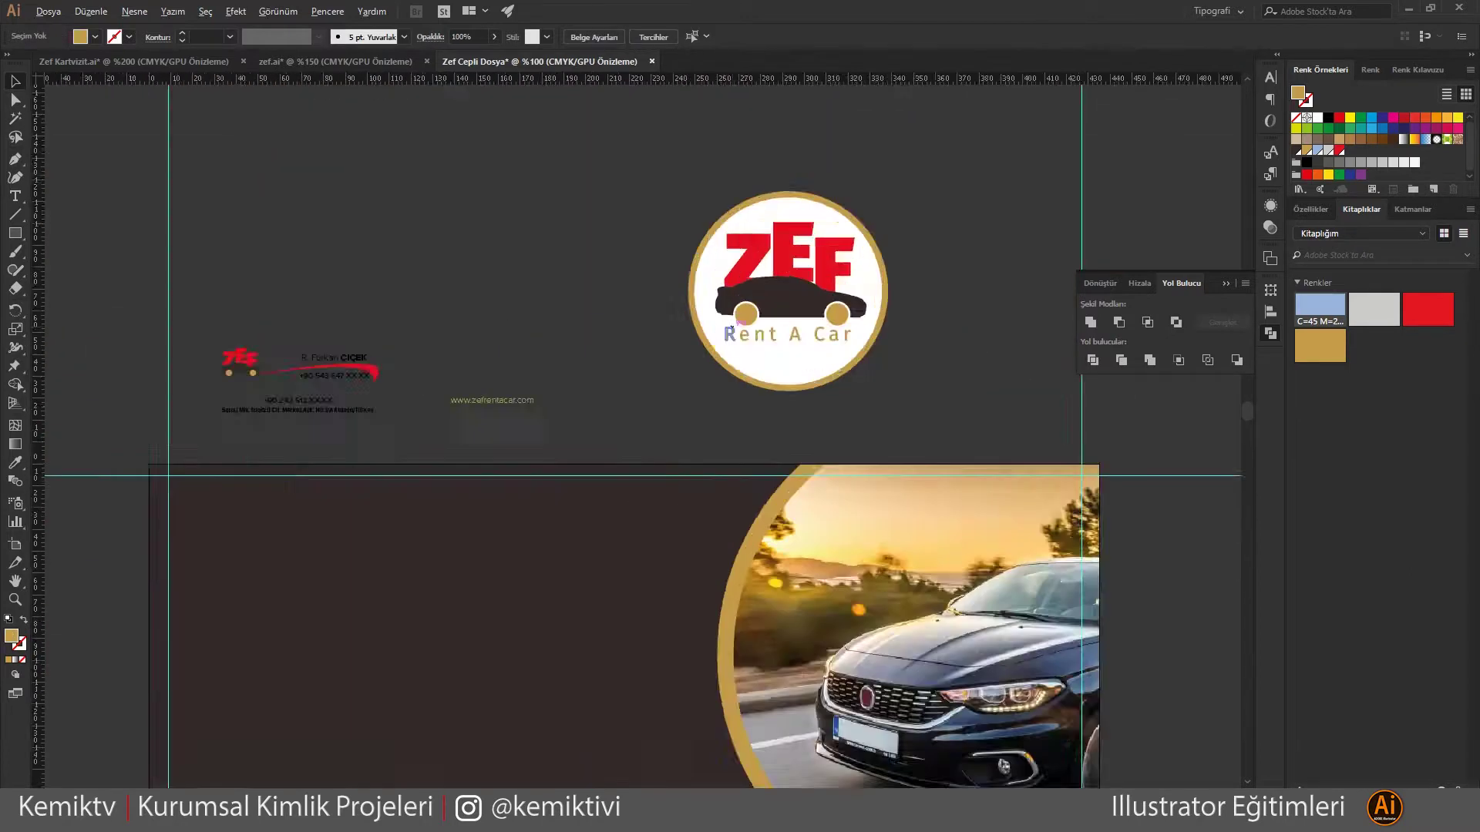
{"action": "scroll", "coordinate": [816, 349], "scroll_direction": "up", "scroll_amount": 4}
{"action": "double_click", "coordinate": [817, 348]}
{"action": "key", "text": "ctrl+a"}
{"action": "scroll", "coordinate": [817, 348], "scroll_direction": "up", "scroll_amount": 2}
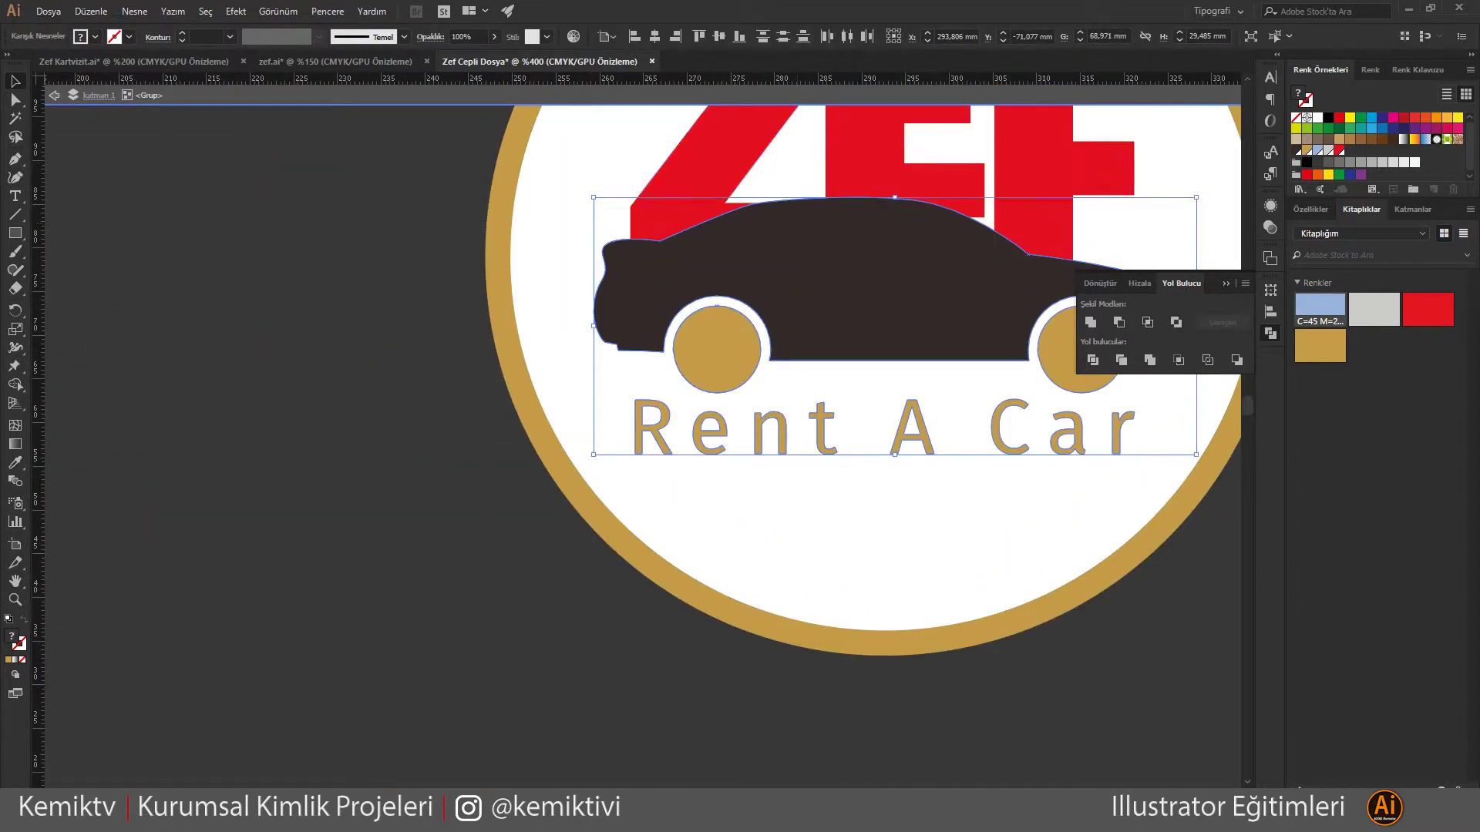
{"action": "key", "text": "Escape"}
Paste the car-and-text logo at the page's lower right and make the car light grey
{"action": "scroll", "coordinate": [634, 405], "scroll_direction": "down", "scroll_amount": 5}
{"action": "scroll", "coordinate": [634, 405], "scroll_direction": "down", "scroll_amount": 3}
{"action": "scroll", "coordinate": [634, 405], "scroll_direction": "up", "scroll_amount": 2}
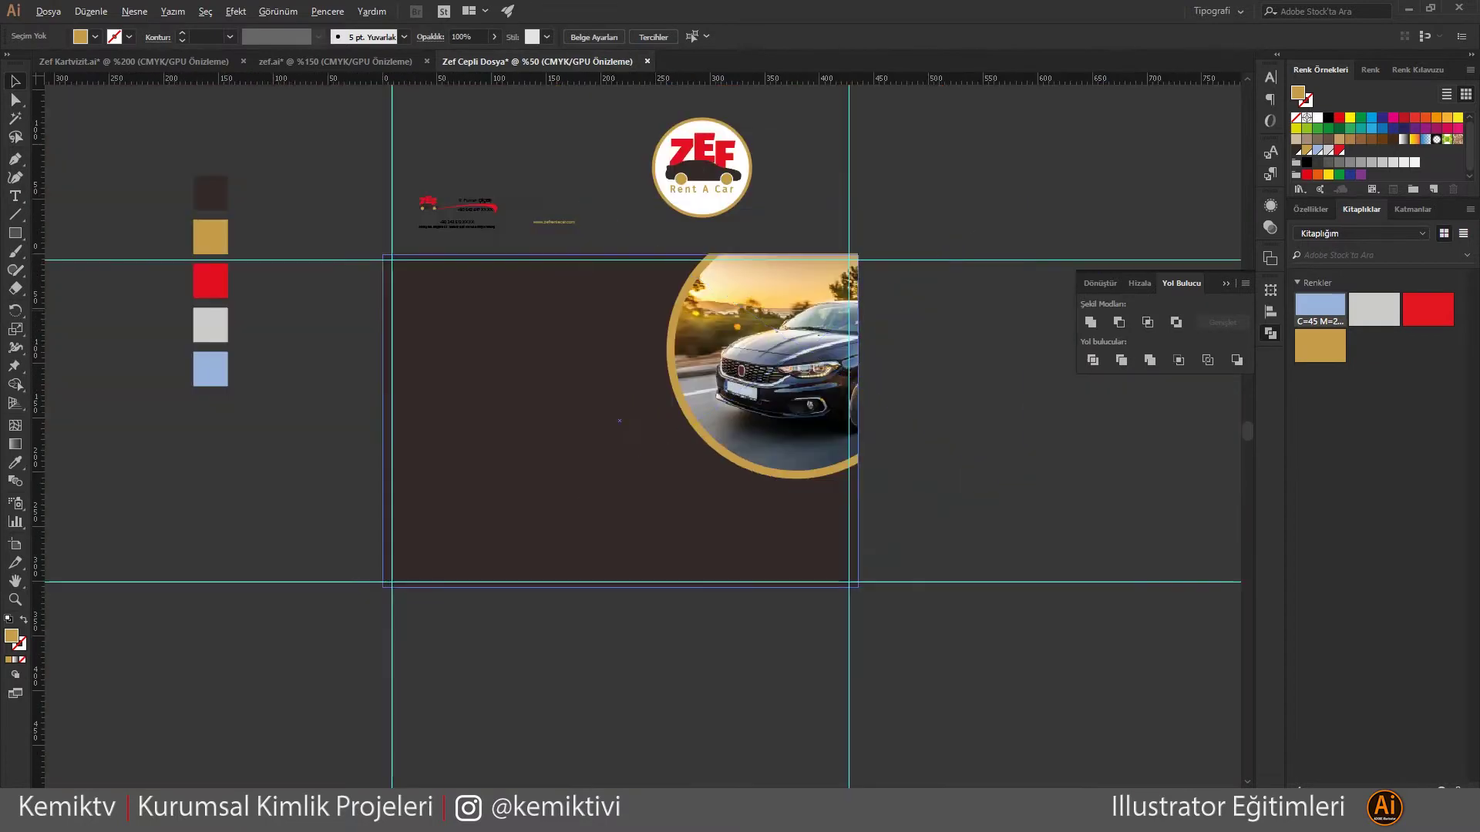
{"action": "scroll", "coordinate": [634, 405], "scroll_direction": "down", "scroll_amount": 1}
{"action": "key", "text": "ctrl+v"}
{"action": "mouse_move", "coordinate": [637, 410]}
{"action": "left_mouse_down"}
{"action": "mouse_move", "coordinate": [684, 449]}
{"action": "mouse_move", "coordinate": [752, 460]}
{"action": "left_mouse_up"}
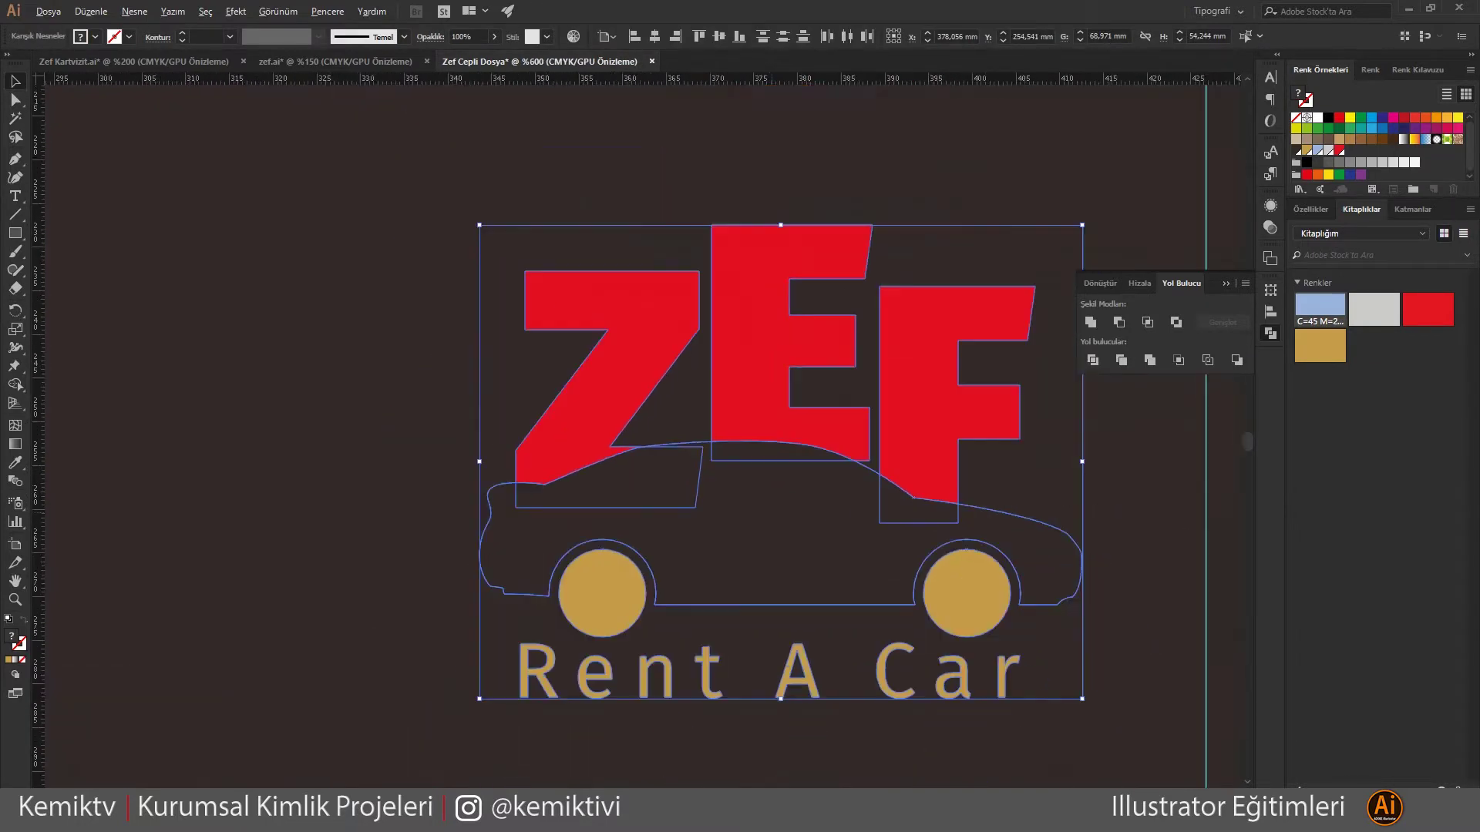
{"action": "double_click", "coordinate": [751, 484]}
{"action": "left_click", "coordinate": [94, 36]}
{"action": "left_click", "coordinate": [38, 58]}
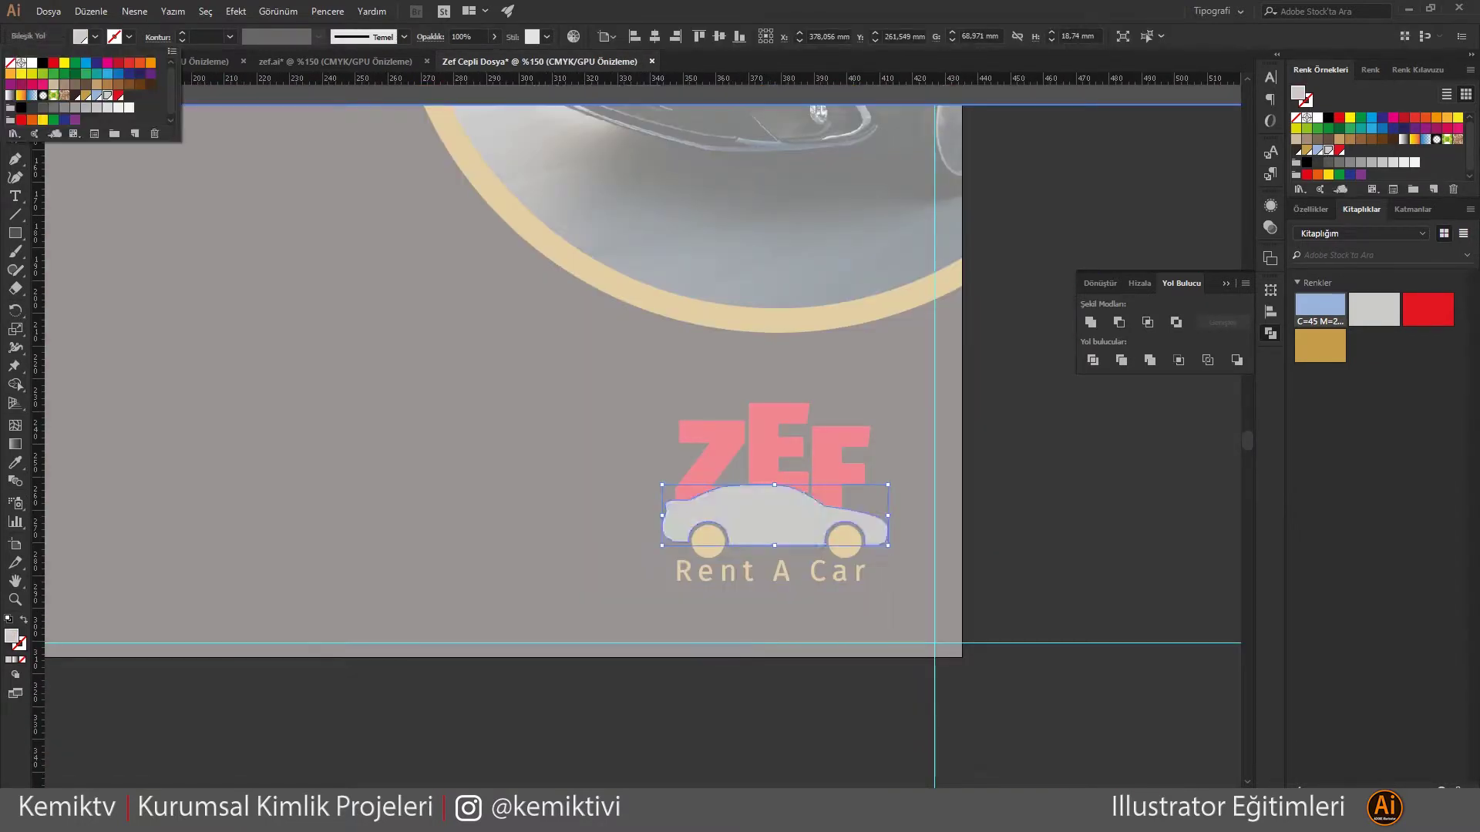
{"action": "key", "text": "Escape"}
{"action": "key", "text": "Escape"}
{"action": "scroll", "coordinate": [976, 532], "scroll_direction": "down", "scroll_amount": 3}
{"action": "left_click", "coordinate": [976, 530]}
{"action": "scroll", "coordinate": [976, 530], "scroll_direction": "up", "scroll_amount": 2}
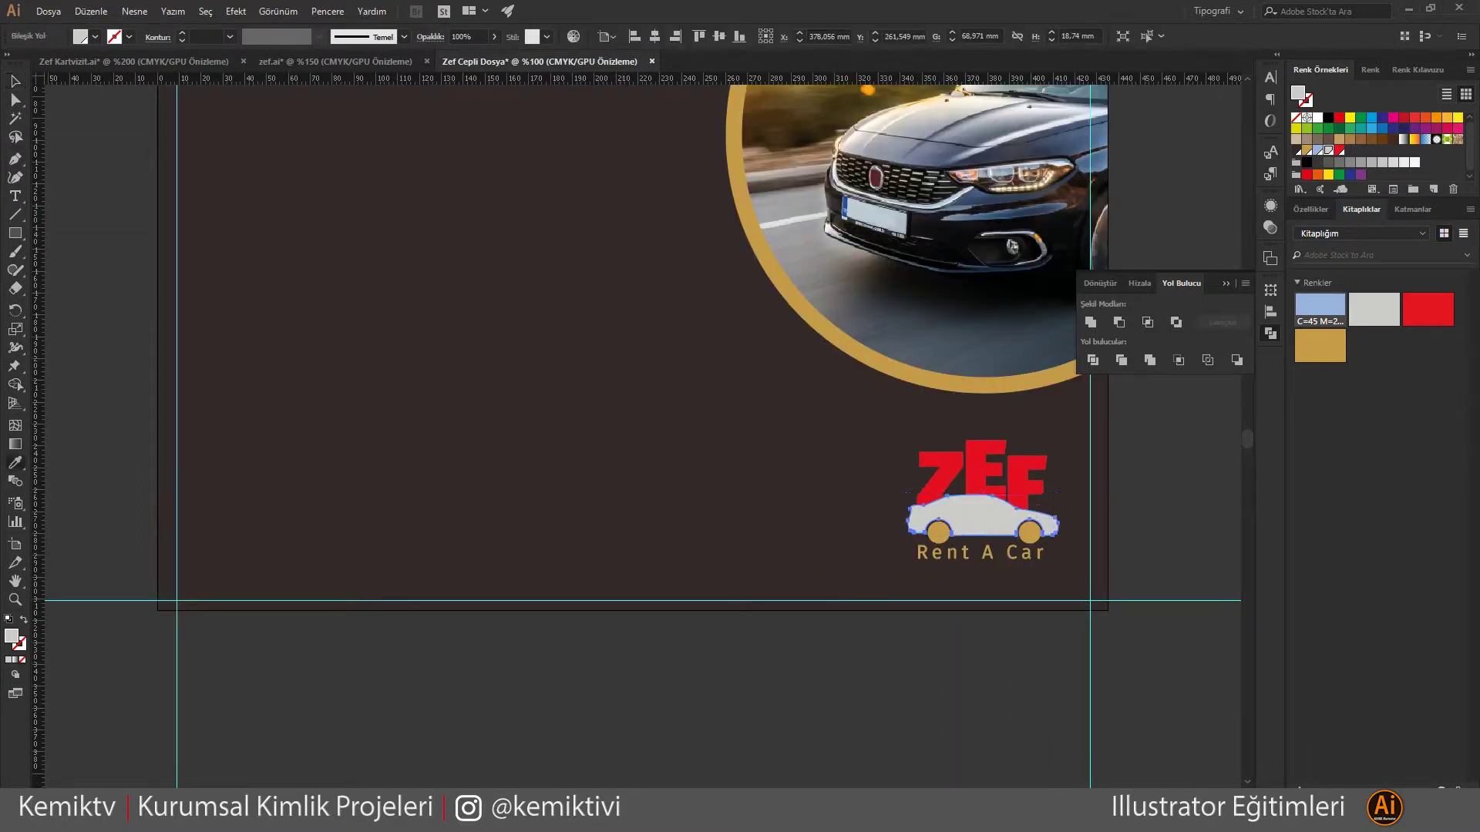
{"action": "left_click", "coordinate": [975, 524]}
{"action": "key", "text": "ctrl+a"}
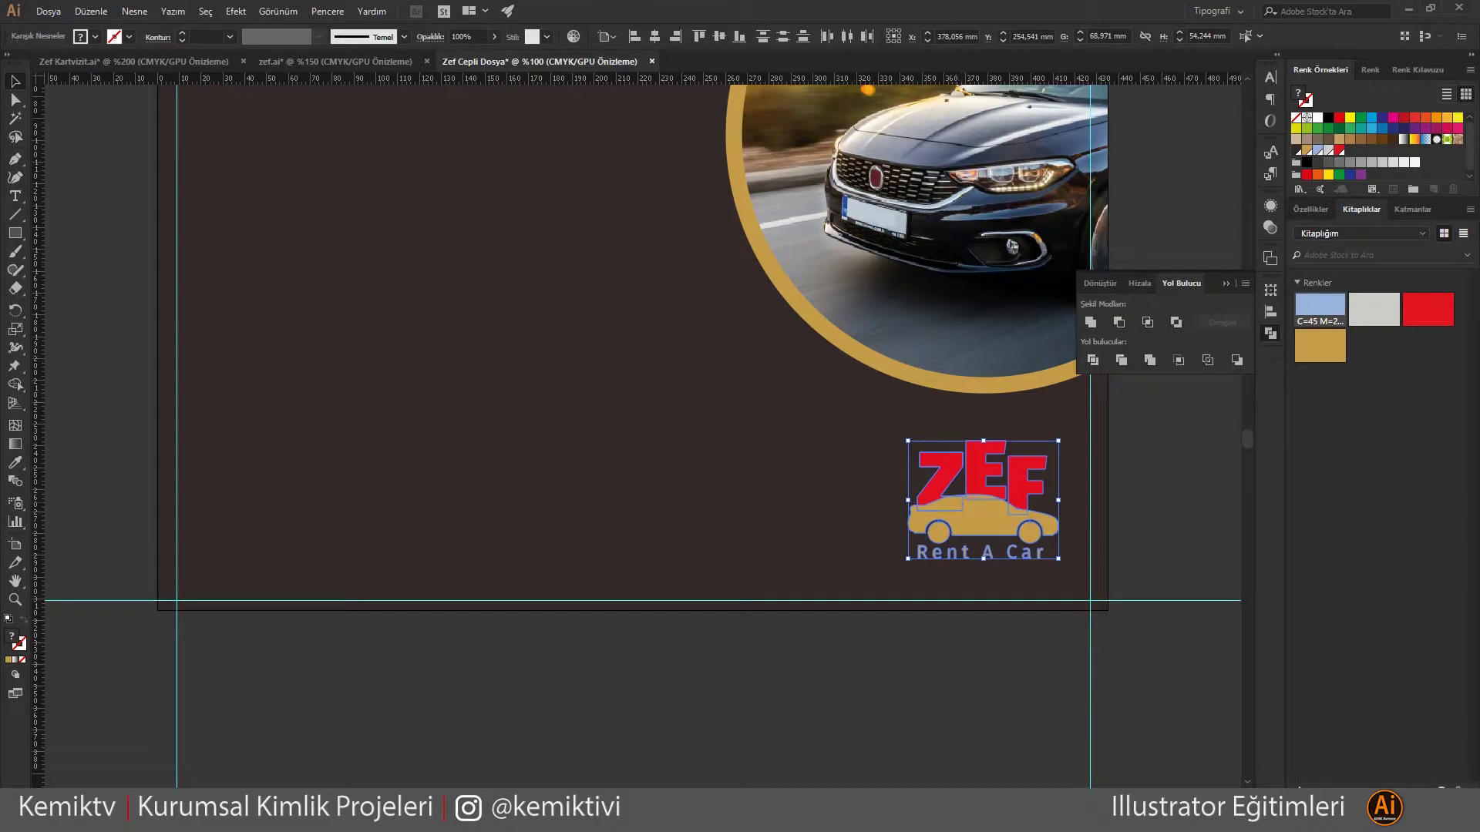
{"action": "key", "text": "ctrl+shift+a"}
{"action": "key", "text": "ctrl+minus"}
{"action": "key", "text": "ctrl+minus"}
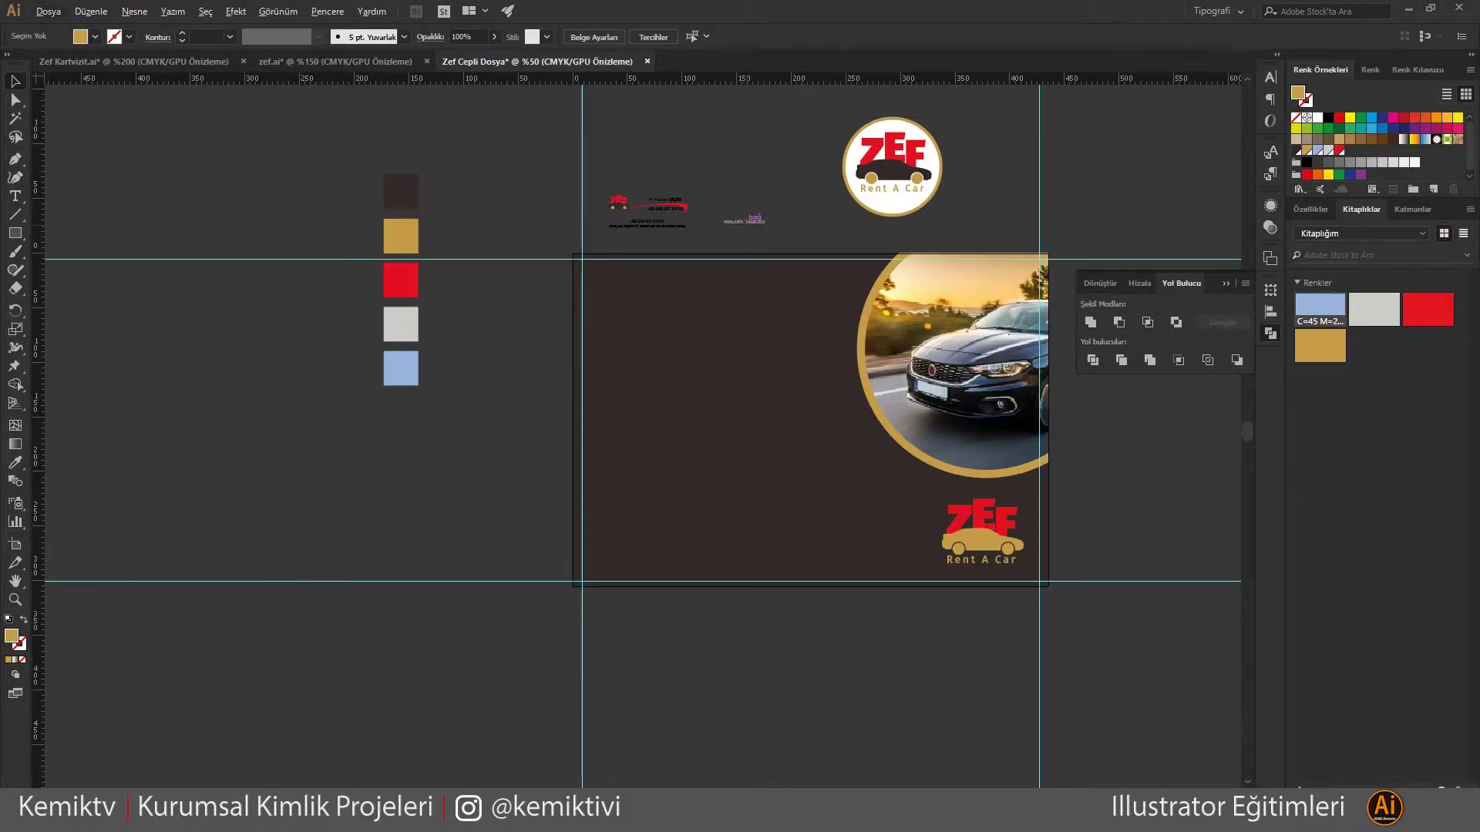
{"action": "left_click_drag", "start_coordinate": [983, 567], "coordinate": [983, 571]}
{"action": "key", "text": "ctrl+plus"}
{"action": "key", "text": "ctrl+plus"}
Move the vertical guide slightly right and clear the selection
{"action": "key", "text": "ctrl+plus"}
{"action": "key", "text": "ctrl+plus"}
{"action": "key", "text": "ctrl+plus"}
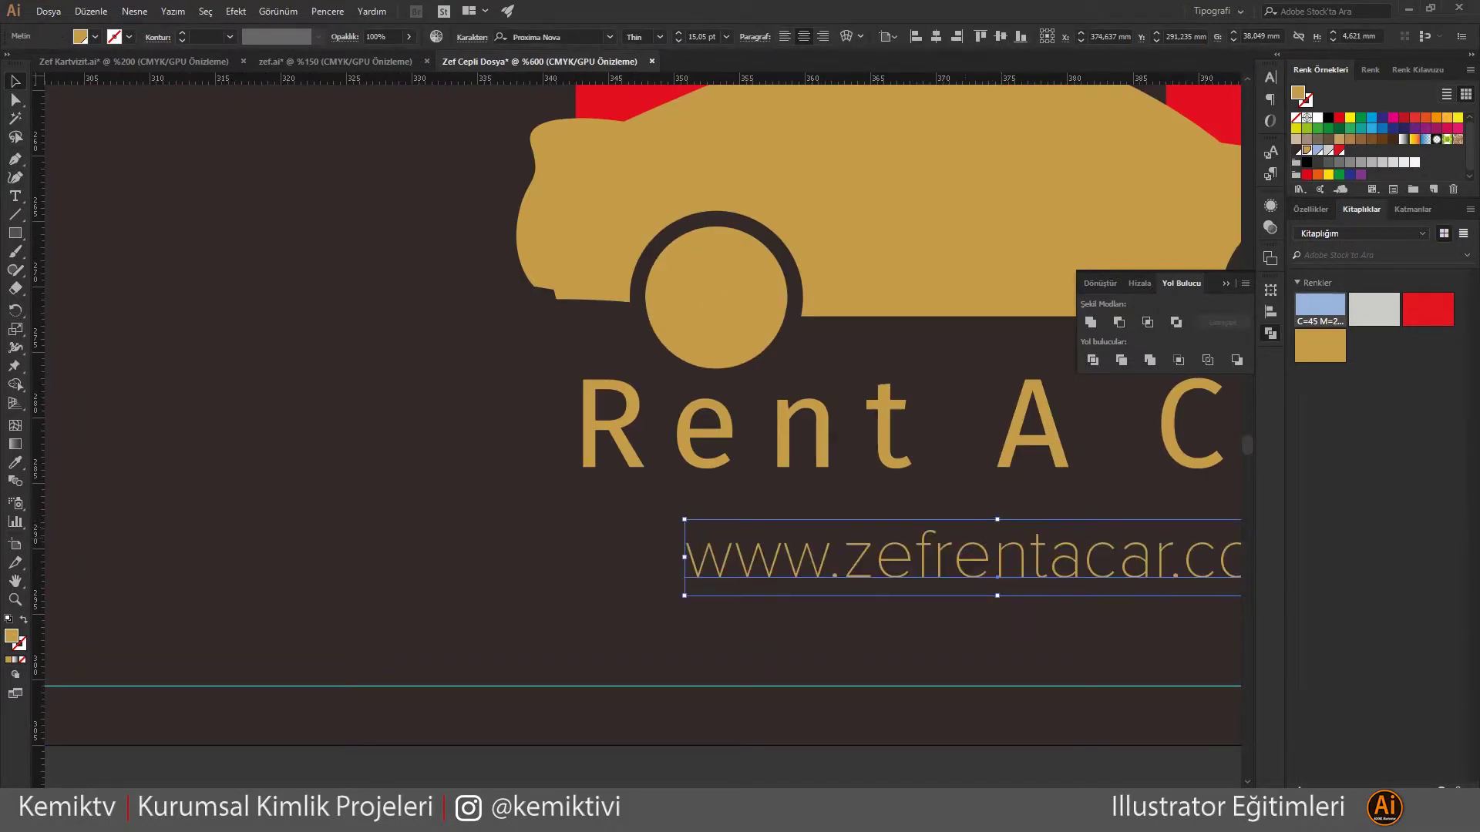
{"action": "key", "text": "ctrl+minus"}
{"action": "key", "text": "ctrl+minus"}
{"action": "key", "text": "ctrl+minus"}
{"action": "left_click", "coordinate": [1002, 513], "text": "shift"}
{"action": "key", "text": "ctrl+plus"}
{"action": "key", "text": "ctrl+plus"}
{"action": "key", "text": "ctrl+plus"}
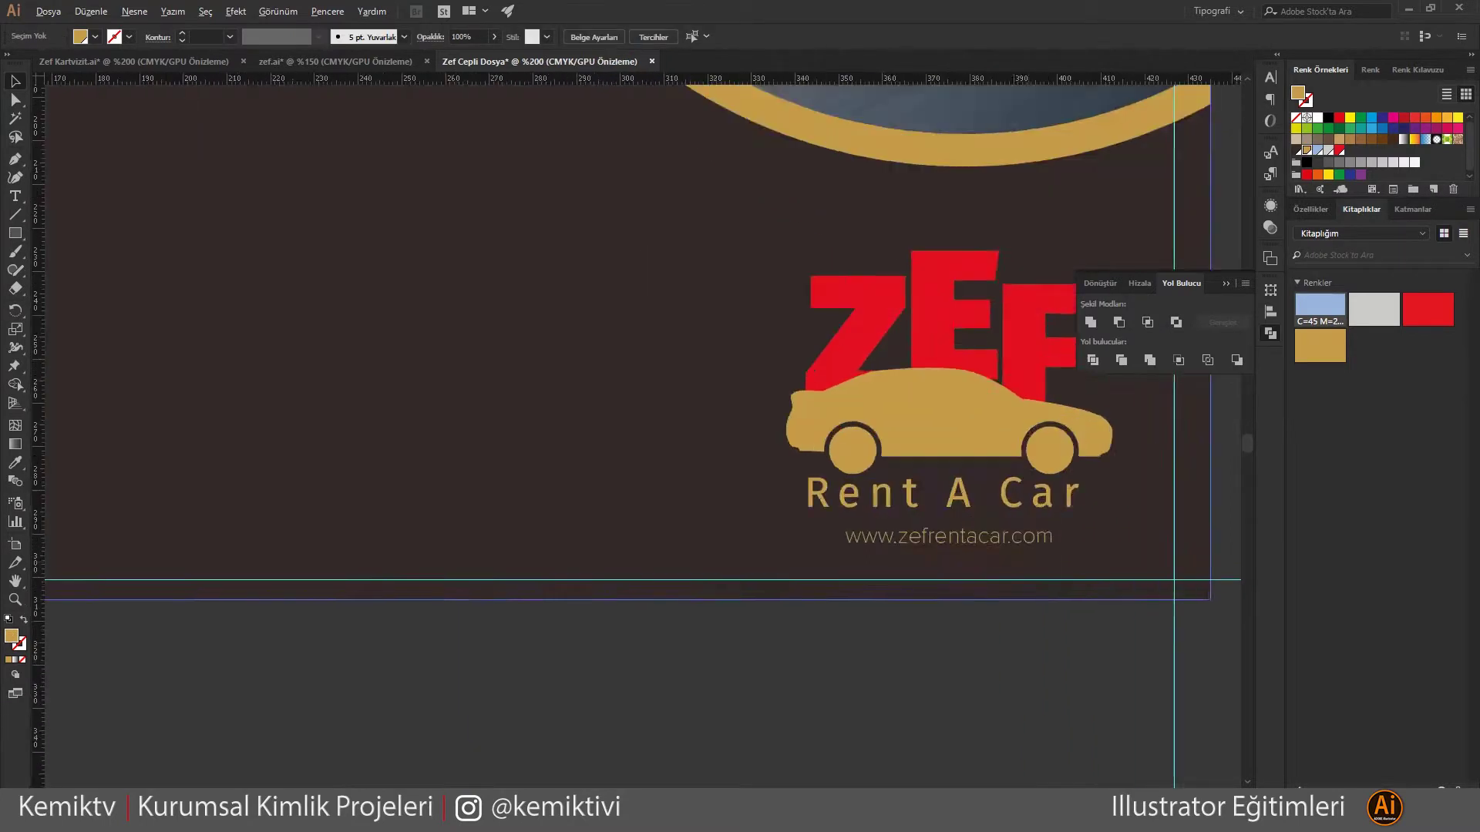
{"action": "key", "text": "ctrl+plus"}
{"action": "key", "text": "ctrl+plus"}
{"action": "key", "text": "ctrl+plus"}
{"action": "key", "text": "ctrl+minus"}
{"action": "key", "text": "ctrl+minus"}
{"action": "key", "text": "ctrl+minus"}
{"action": "key", "text": "ctrl+plus"}
{"action": "key", "text": "ctrl+plus"}
{"action": "key", "text": "ctrl+plus"}
{"action": "key", "text": "ctrl+minus"}
{"action": "key", "text": "ctrl+minus"}
{"action": "key", "text": "ctrl+shift+a"}
{"action": "key", "text": "ctrl+minus"}
{"action": "key", "text": "ctrl+minus"}
{"action": "key", "text": "ctrl+minus"}
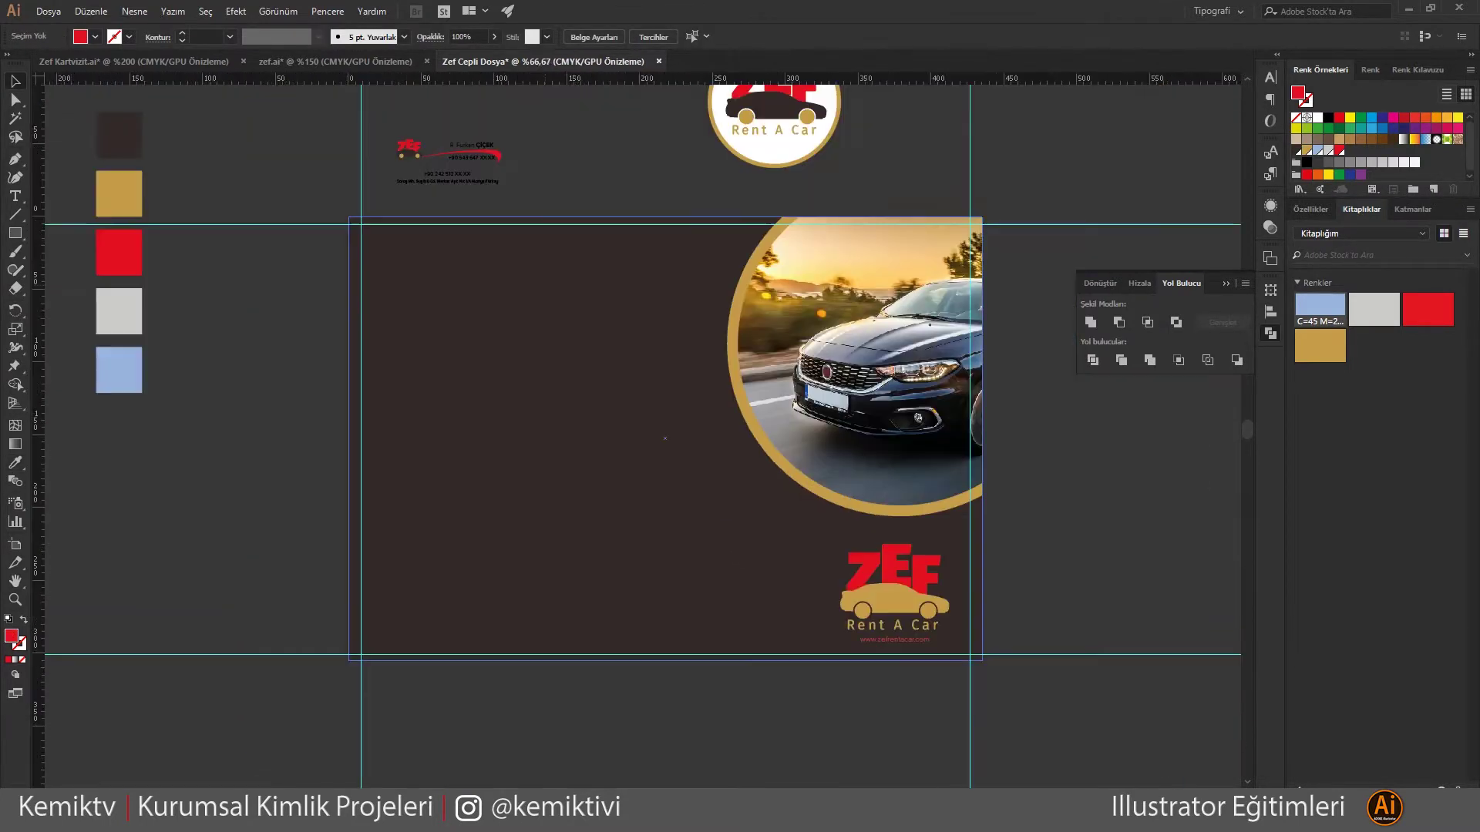
{"action": "left_click_drag", "start_coordinate": [619, 225], "coordinate": [646, 225]}
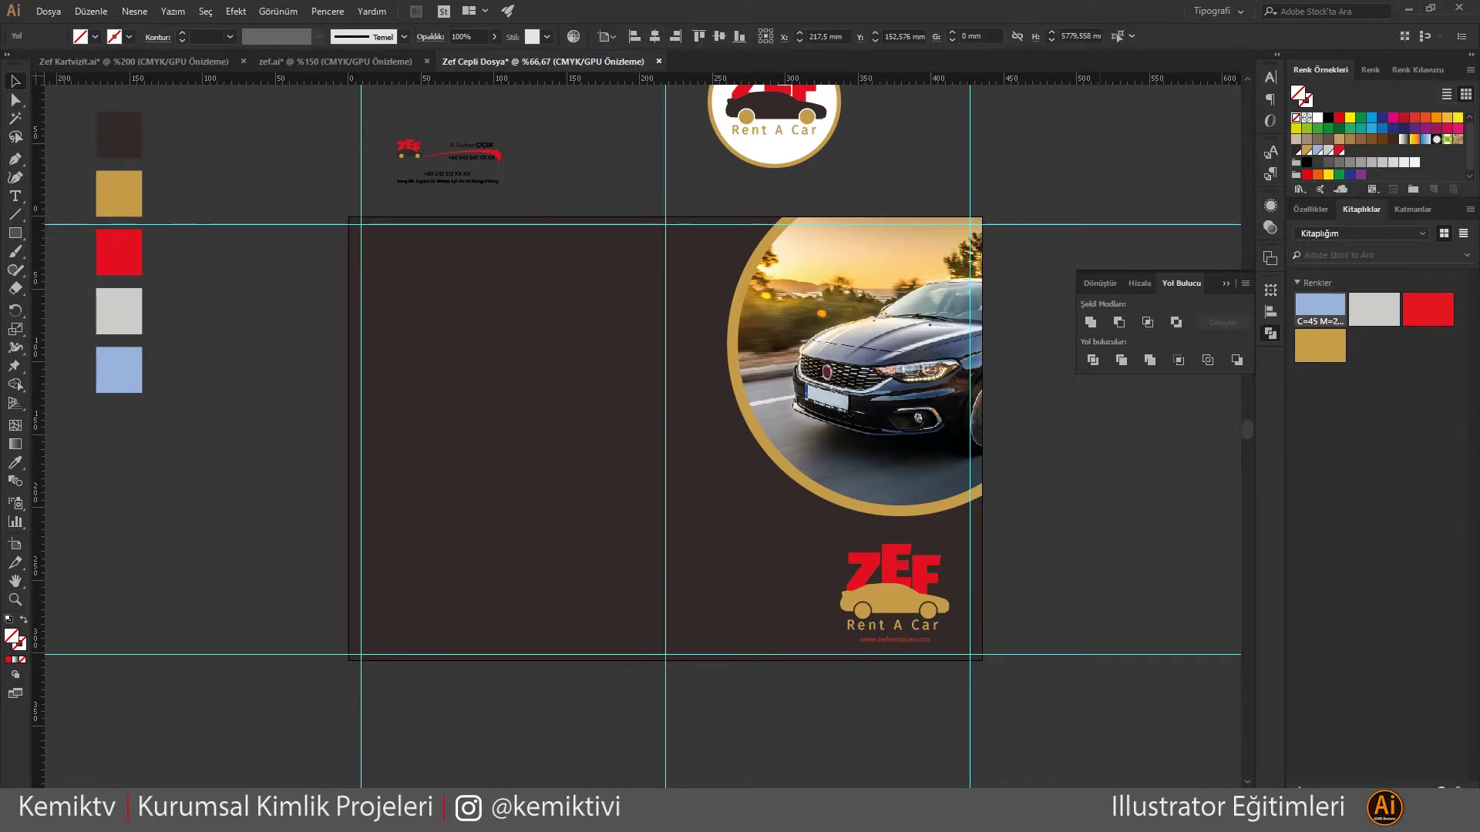
{"action": "key", "text": "ctrl+shift+a"}
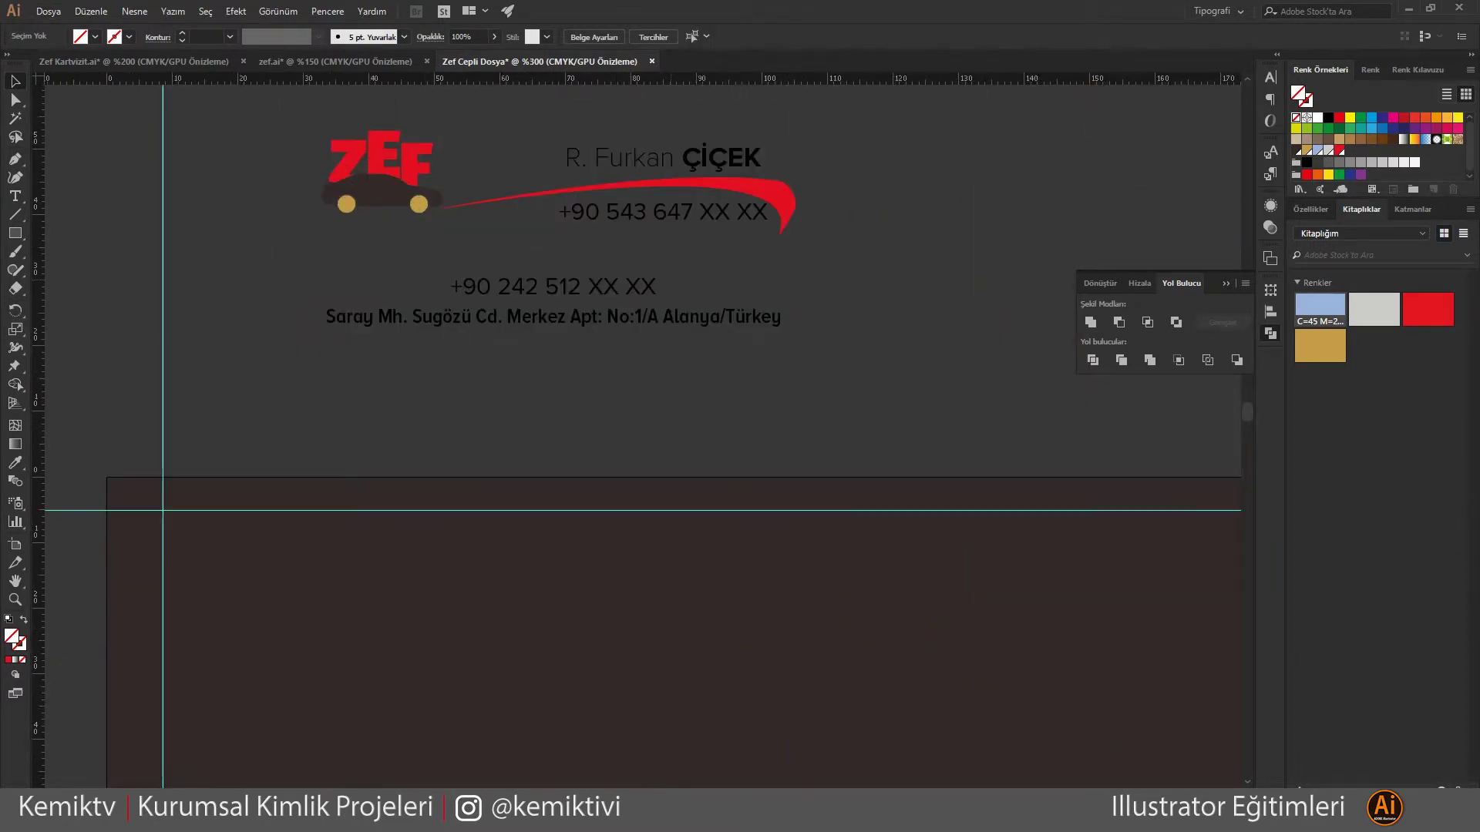
Move the small ZEF car logo onto the red swoosh of the contact block
{"action": "left_click", "coordinate": [447, 181]}
{"action": "key", "text": "ctrl+plus"}
{"action": "key", "text": "ctrl+plus"}
{"action": "key", "text": "ctrl+plus"}
{"action": "key", "text": "ctrl+shift+a"}
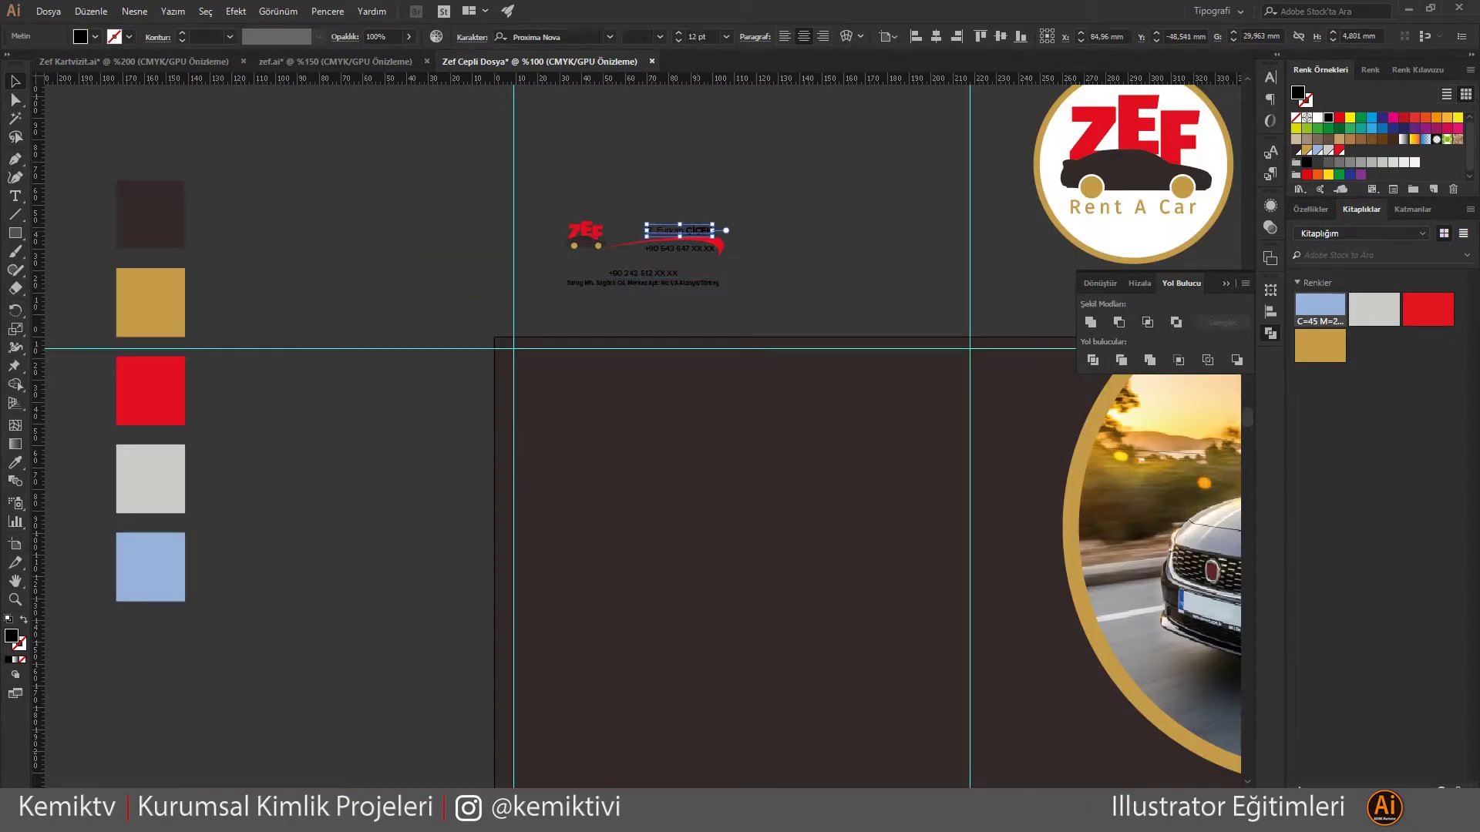
{"action": "key", "text": "b"}
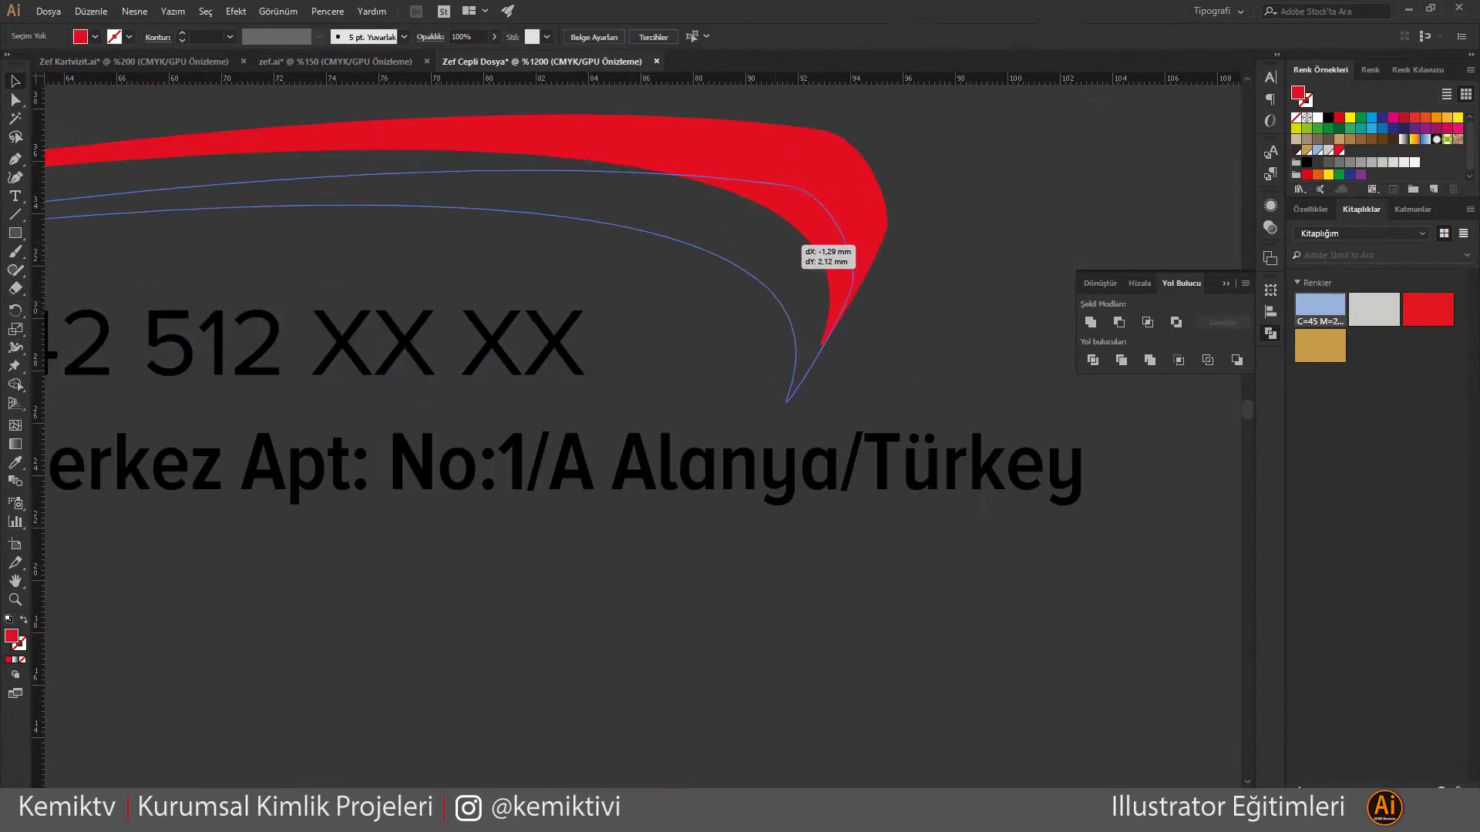
{"action": "key", "text": "ctrl+1"}
{"action": "left_click", "coordinate": [628, 177]}
{"action": "left_click_drag", "start_coordinate": [628, 176], "coordinate": [676, 271]}
Move the whole contact block down onto the folder page
{"action": "key", "text": "ctrl+plus"}
{"action": "key", "text": "ctrl+plus"}
{"action": "key", "text": "ctrl+plus"}
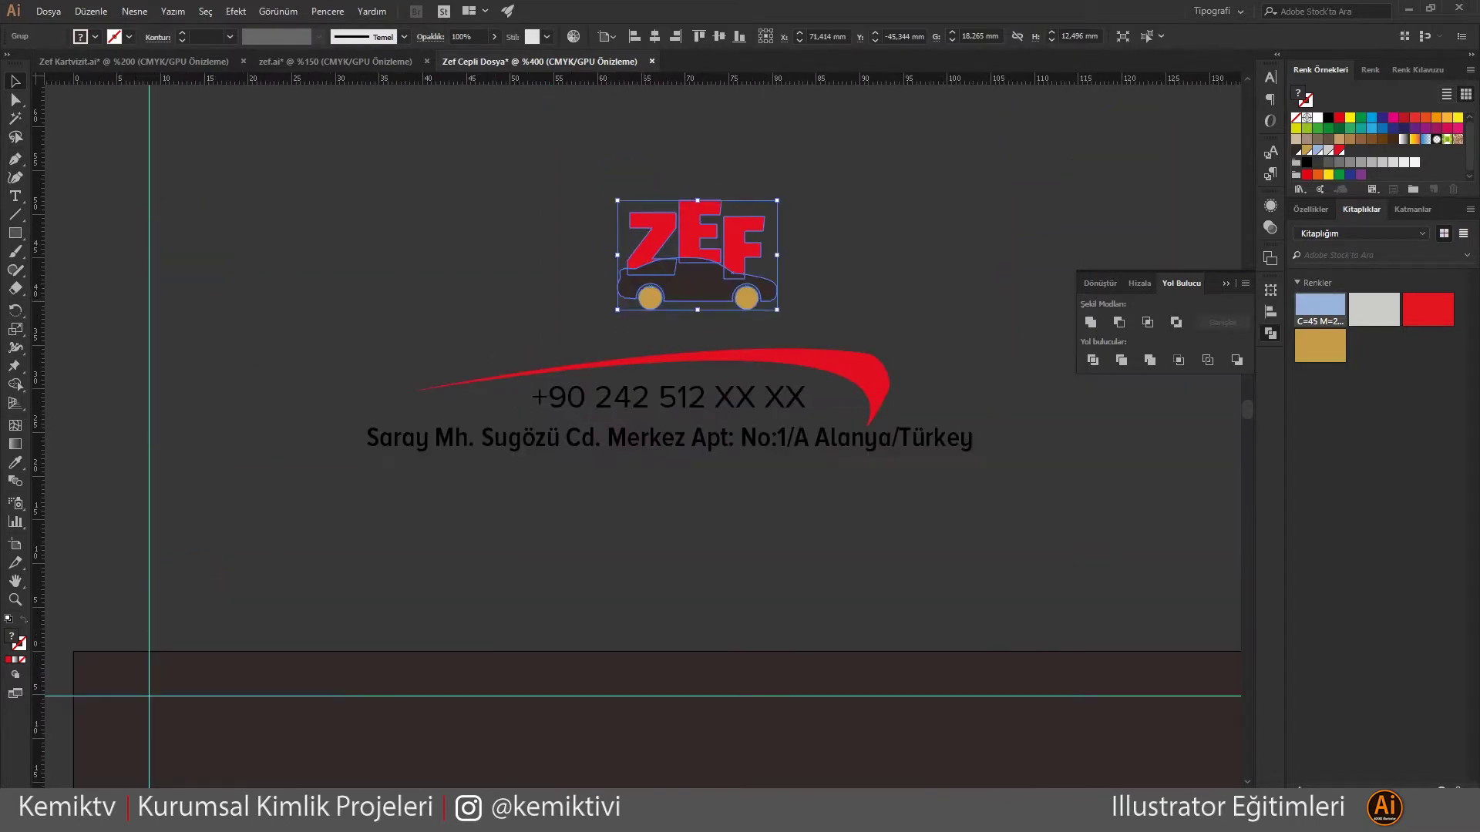
{"action": "left_click_drag", "start_coordinate": [339, 188], "coordinate": [968, 462]}
{"action": "key", "text": "ctrl+1"}
{"action": "scroll", "coordinate": [771, 386], "scroll_direction": "down", "scroll_amount": 3}
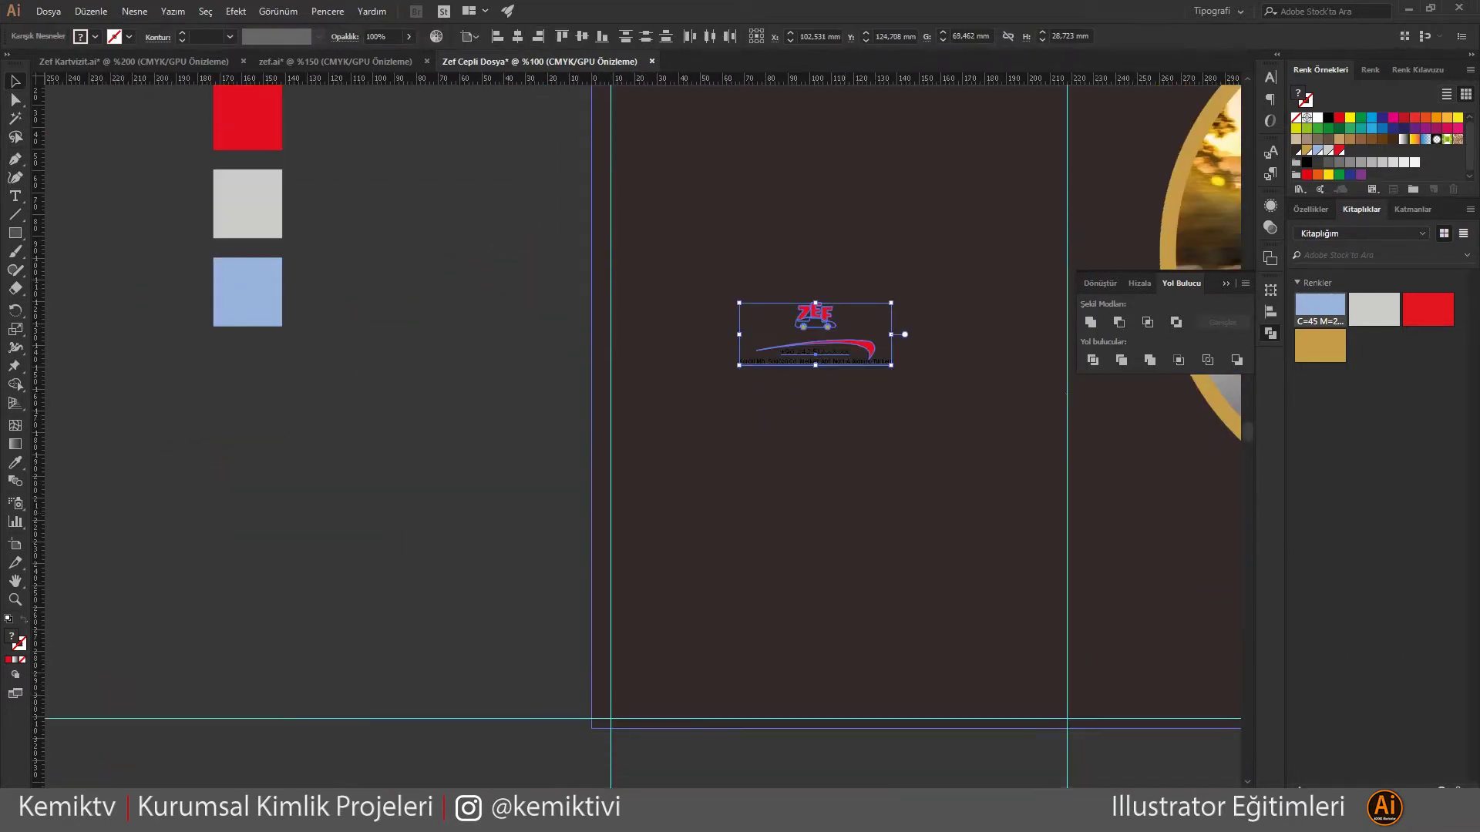
{"action": "left_click_drag", "start_coordinate": [815, 218], "coordinate": [832, 549]}
{"action": "key", "text": "ctrl+shift+a"}
Draw a temporary rectangle across the page width, then delete it
{"action": "key", "text": "m"}
{"action": "left_click_drag", "start_coordinate": [591, 272], "coordinate": [1067, 406]}
{"action": "key", "text": "v"}
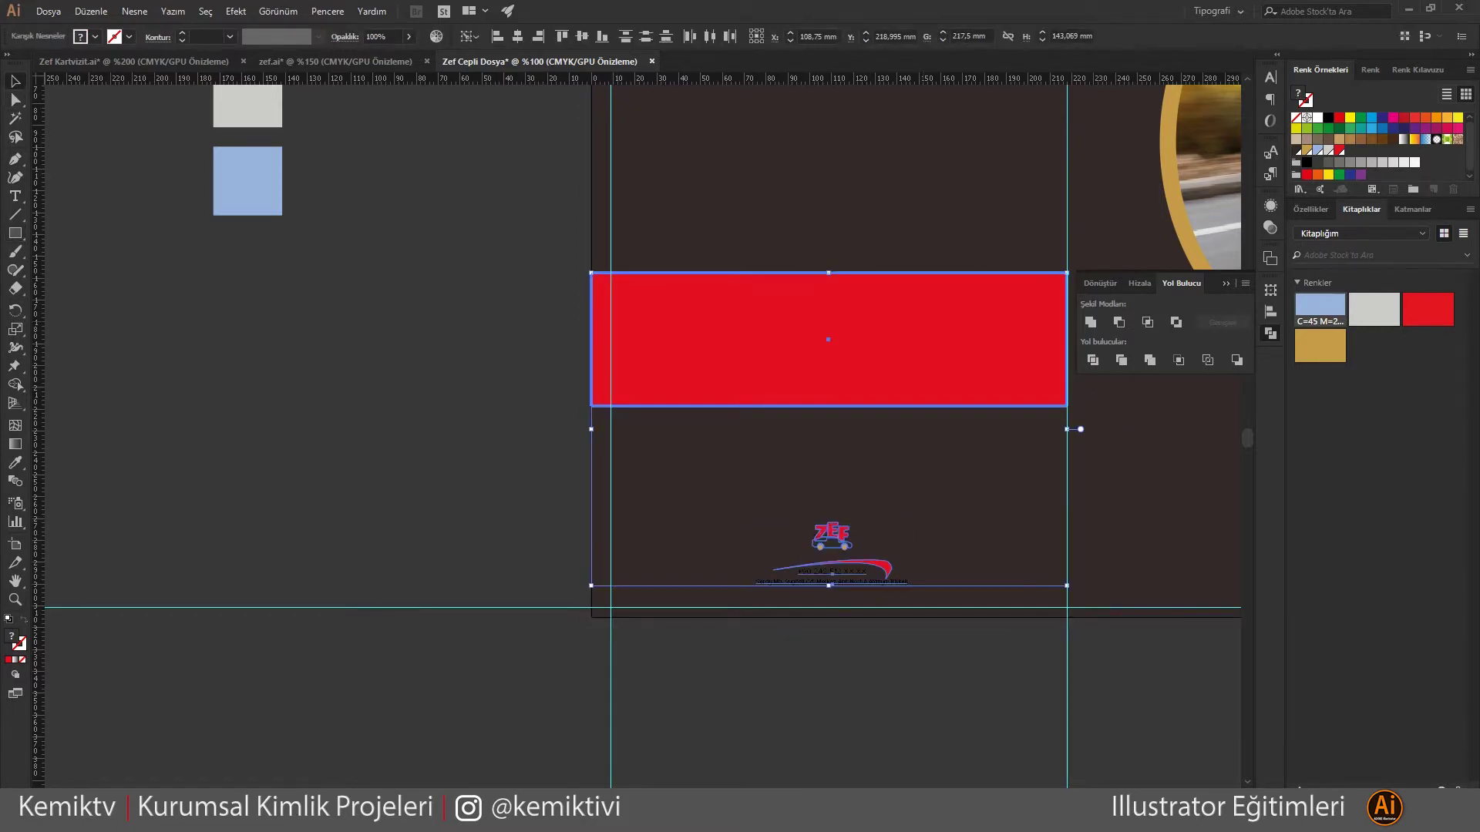
{"action": "key", "text": "Delete"}
Make the contact block's phone and address text white
{"action": "key", "text": "ctrl+plus"}
{"action": "key", "text": "ctrl+plus"}
{"action": "key", "text": "ctrl+plus"}
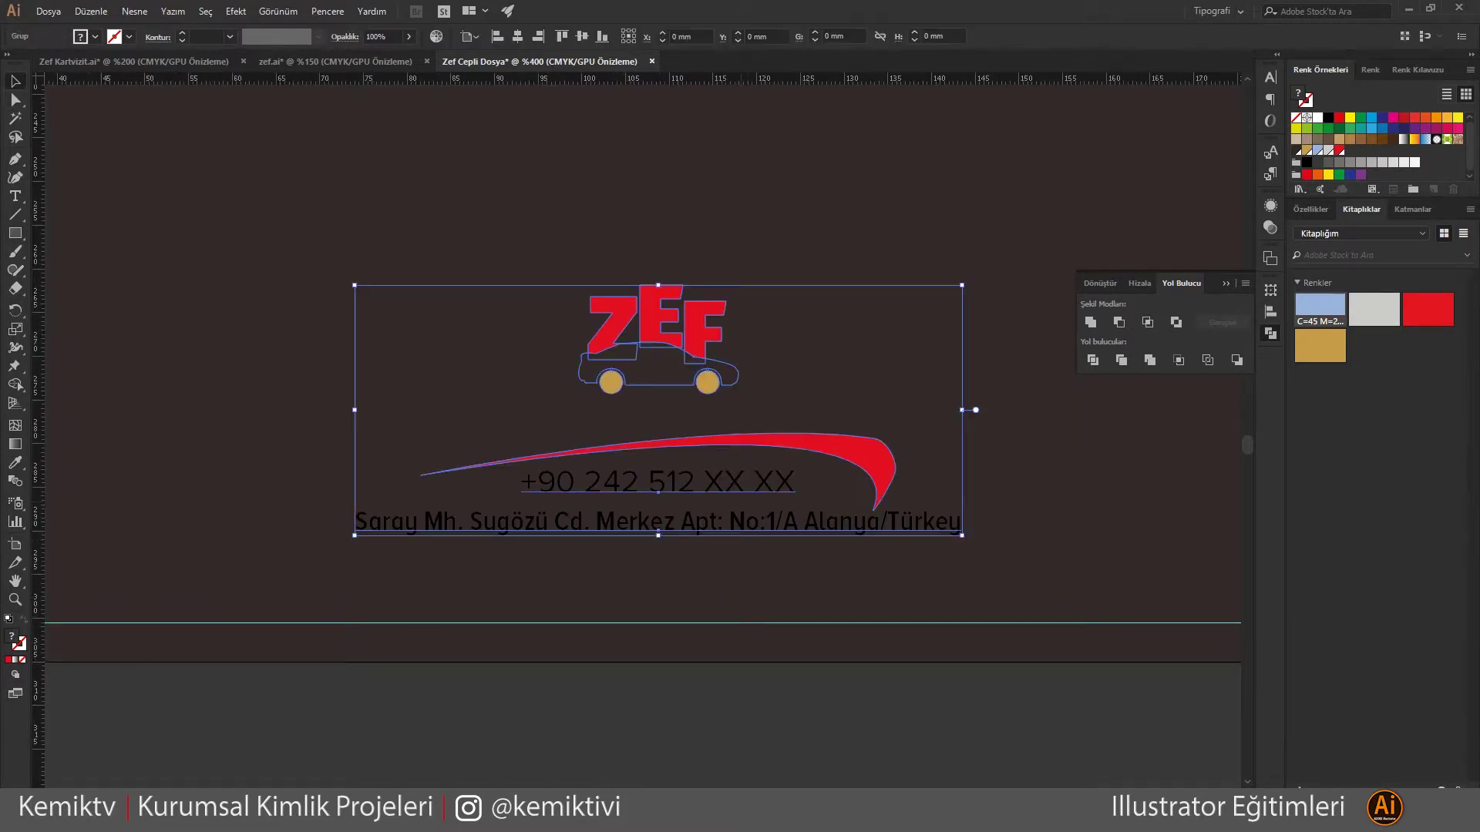
{"action": "double_click", "coordinate": [661, 330]}
{"action": "key", "text": "ctrl+minus"}
{"action": "key", "text": "ctrl+minus"}
{"action": "key", "text": "ctrl+plus"}
{"action": "key", "text": "ctrl+plus"}
{"action": "key", "text": "ctrl+plus"}
{"action": "left_click", "coordinate": [95, 36]}
{"action": "left_click", "coordinate": [23, 56]}
{"action": "key", "text": "Escape"}
Make the contact block's car shape gold
{"action": "left_click", "coordinate": [624, 196]}
{"action": "double_click", "coordinate": [624, 196]}
{"action": "left_click", "coordinate": [95, 36]}
{"action": "left_click", "coordinate": [54, 134]}
{"action": "key", "text": "Escape"}
{"action": "key", "text": "ctrl+minus"}
{"action": "key", "text": "ctrl+minus"}
{"action": "key", "text": "ctrl+minus"}
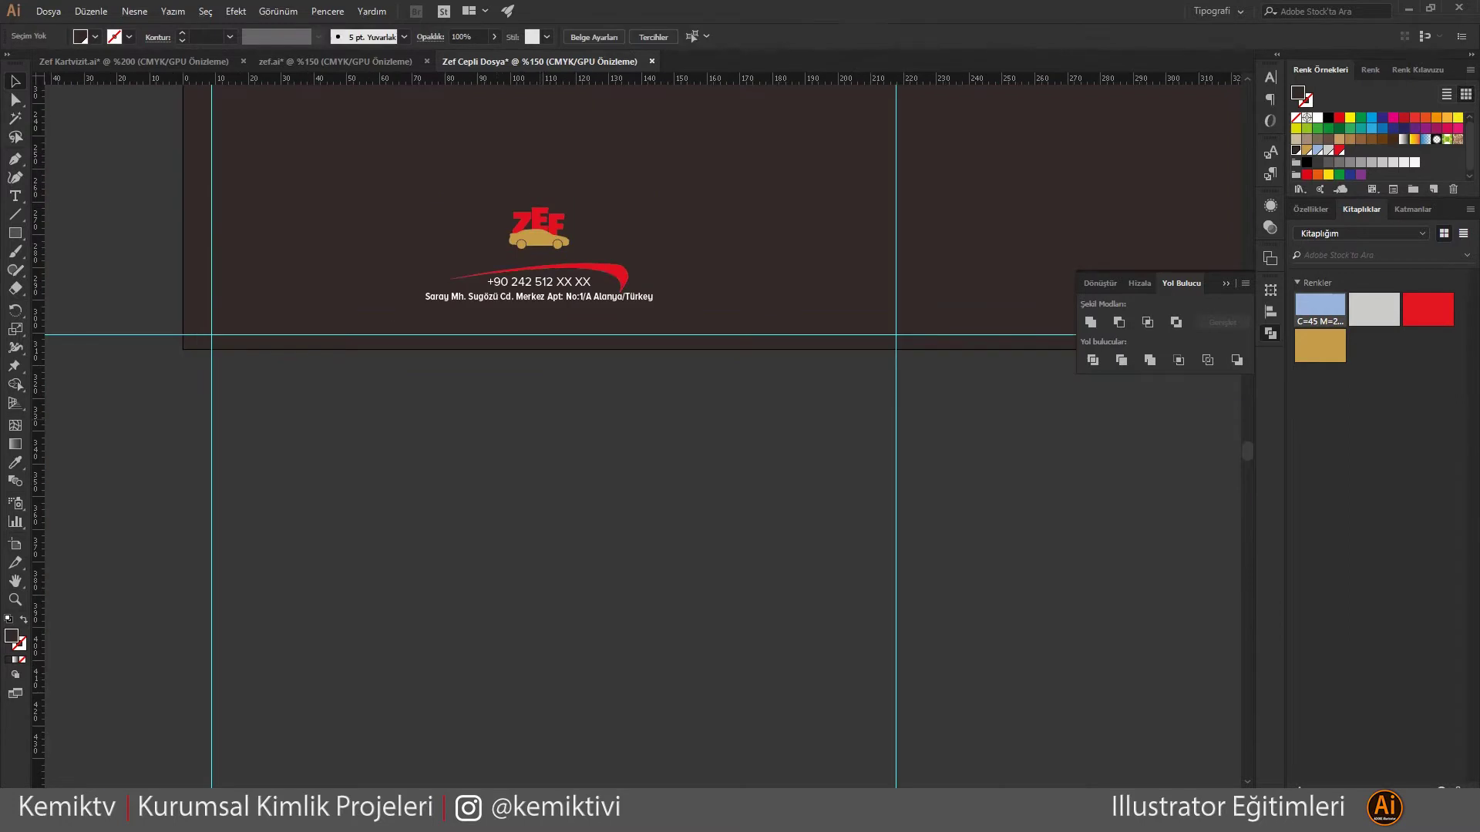
{"action": "key", "text": "ctrl+plus"}
{"action": "key", "text": "ctrl+plus"}
{"action": "key", "text": "ctrl+plus"}
Enlarge the whole contact block
{"action": "double_click", "coordinate": [589, 265]}
{"action": "key", "text": "Escape"}
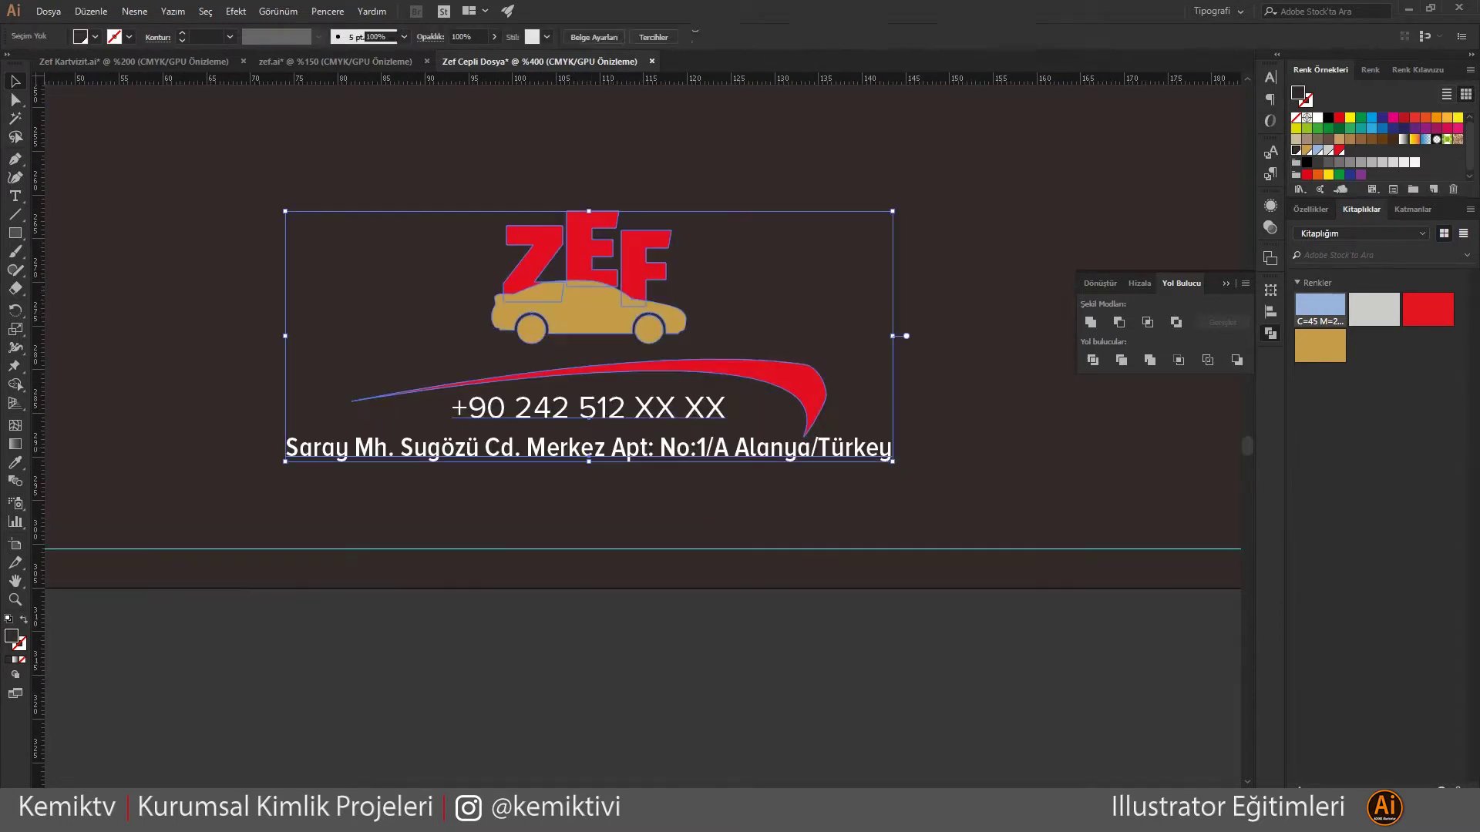
{"action": "key", "text": "ctrl+a"}
{"action": "left_click_drag", "start_coordinate": [936, 347], "coordinate": [961, 314]}
{"action": "key", "text": "ctrl+shift+a"}
{"action": "key", "text": "ctrl+minus"}
{"action": "key", "text": "ctrl+minus"}
{"action": "key", "text": "ctrl+minus"}
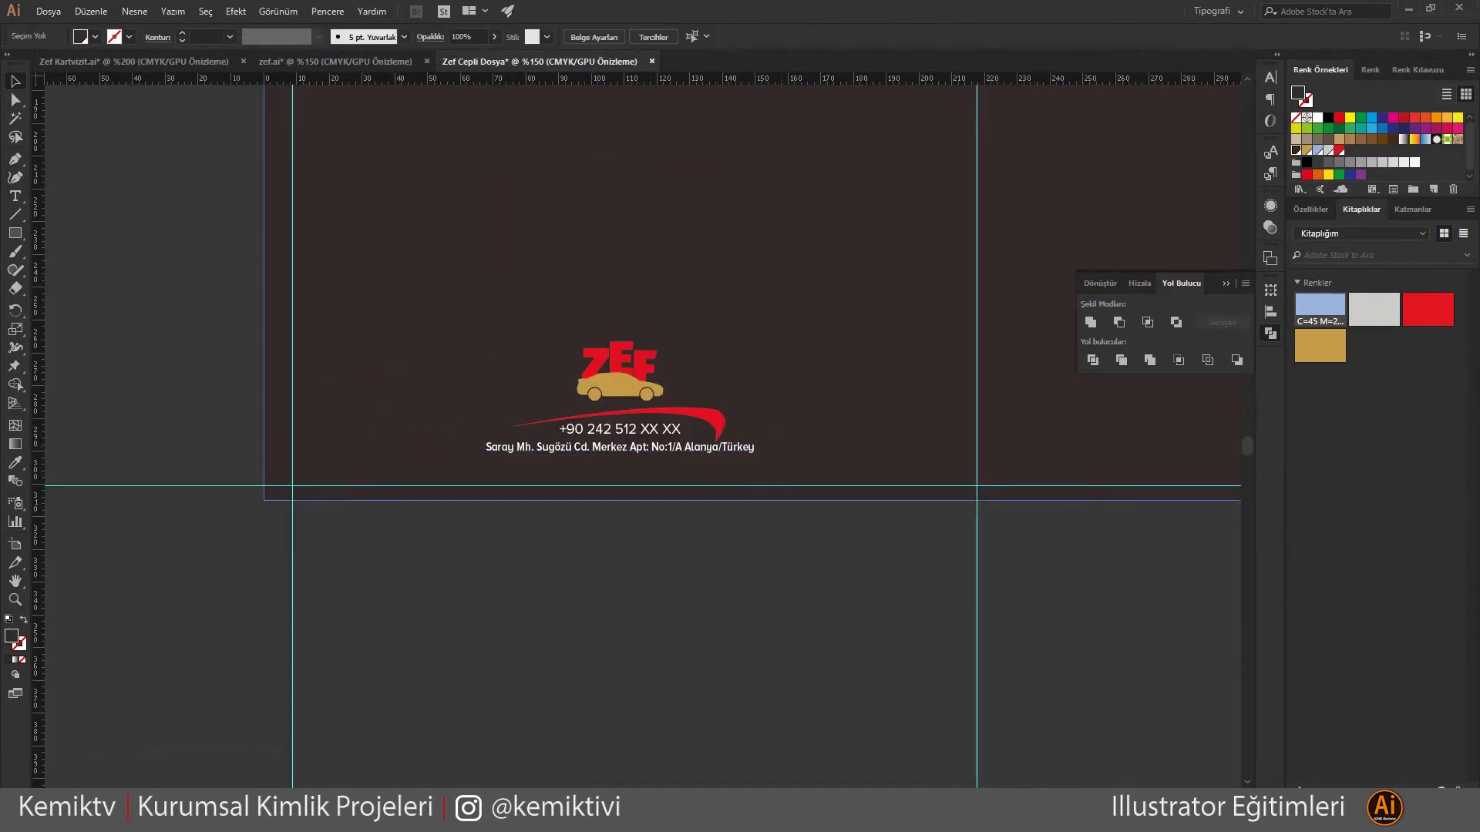
Compare with the business card document and reposition the contact block at the page bottom
{"action": "key", "text": "ctrl+Tab"}
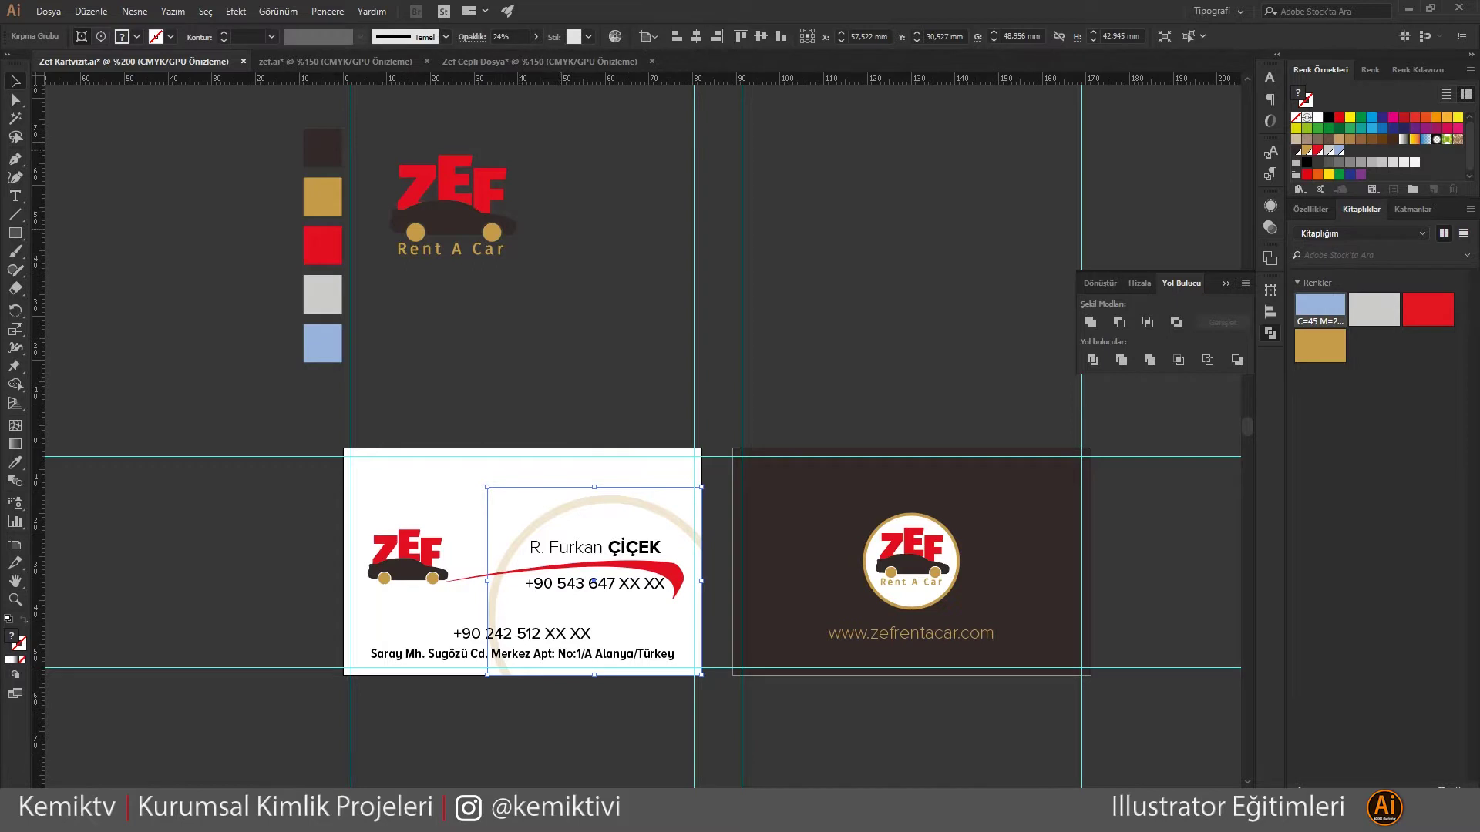
{"action": "left_click", "coordinate": [540, 60]}
{"action": "key", "text": "ctrl+Tab"}
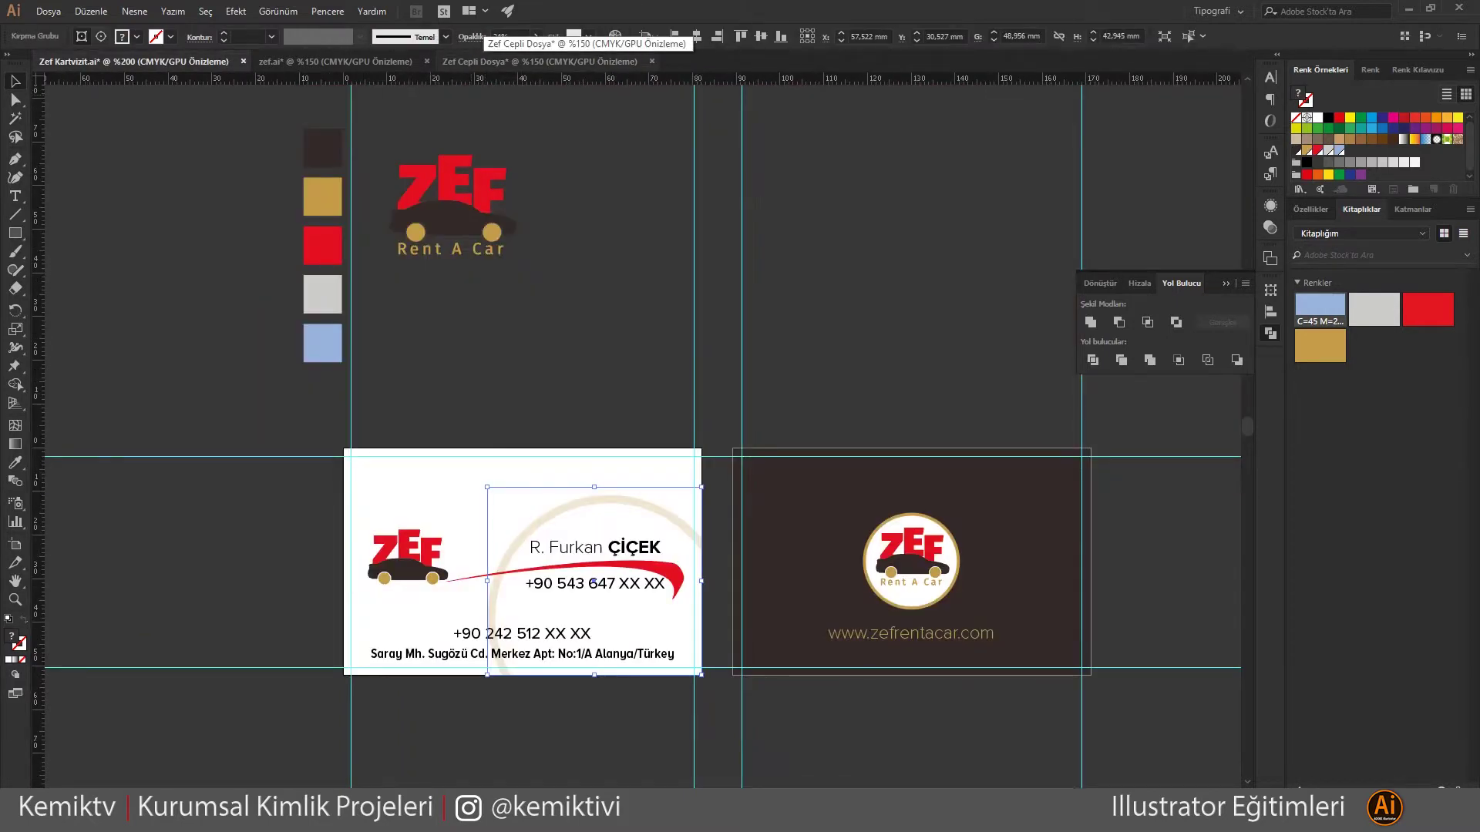
{"action": "left_click", "coordinate": [540, 61]}
{"action": "left_click_drag", "start_coordinate": [655, 356], "coordinate": [646, 337]}
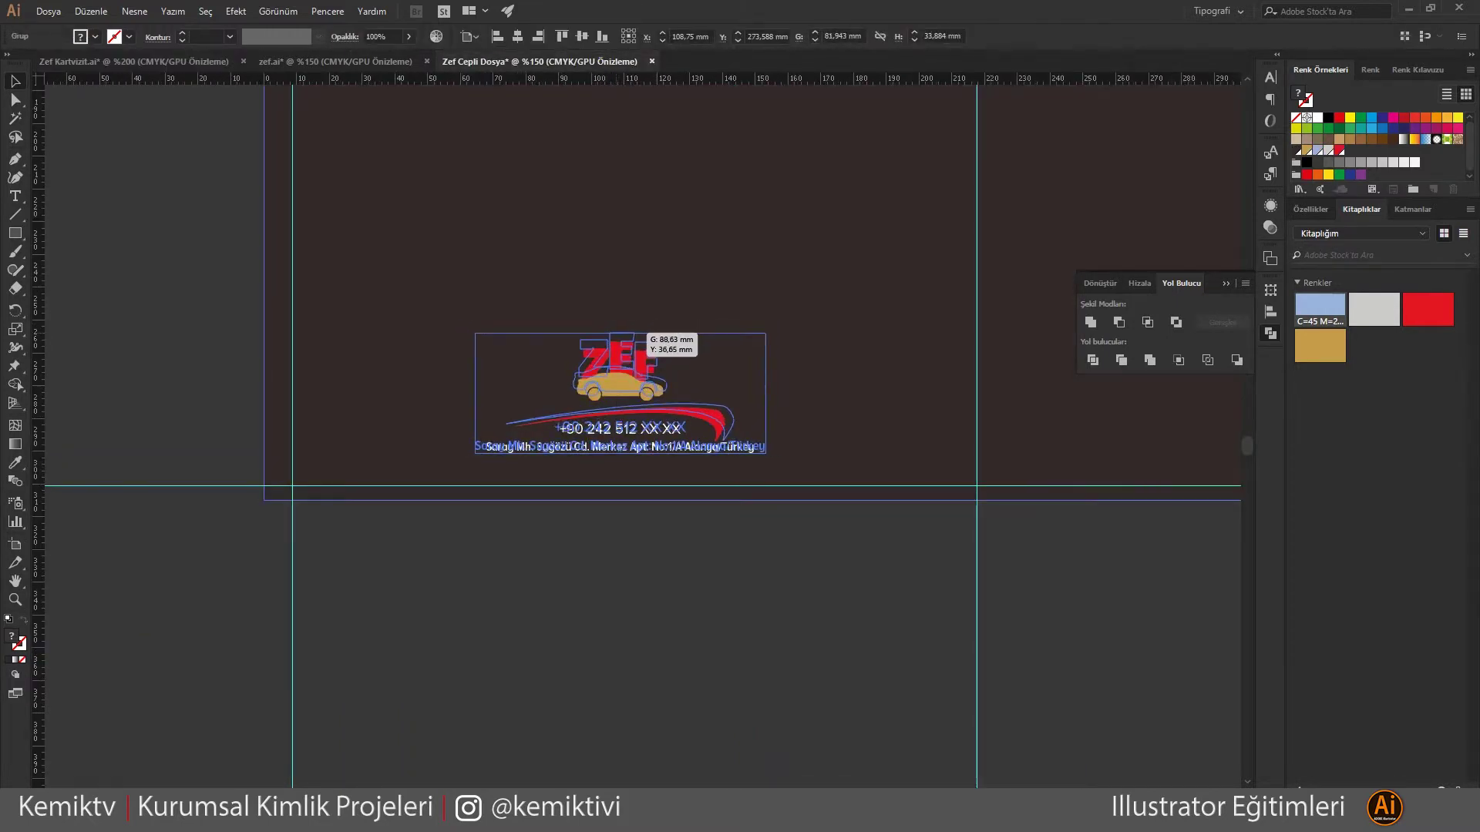
{"action": "key", "text": "ctrl+0"}
Zoom in and out to review the whole folder layout
{"action": "key", "text": "ctrl+1"}
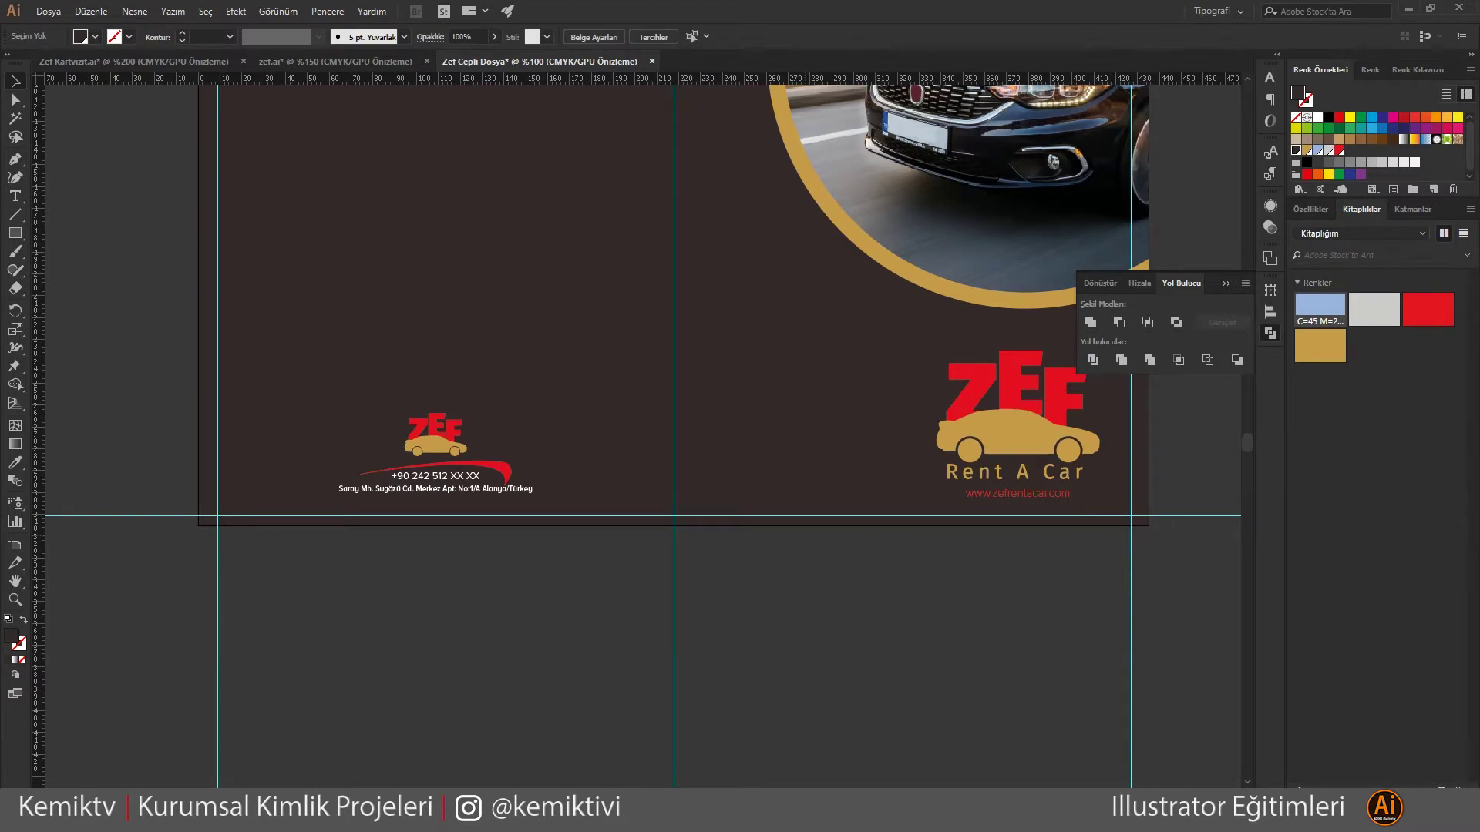
{"action": "key", "text": "ctrl+0"}
{"action": "key", "text": "ctrl+1"}
{"action": "key", "text": "ctrl+minus"}
{"action": "key", "text": "ctrl+minus"}
{"action": "key", "text": "ctrl+plus"}
{"action": "key", "text": "ctrl+plus"}
{"action": "key", "text": "ctrl+0"}
{"action": "key", "text": "ctrl+1"}
{"action": "key", "text": "ctrl+minus"}
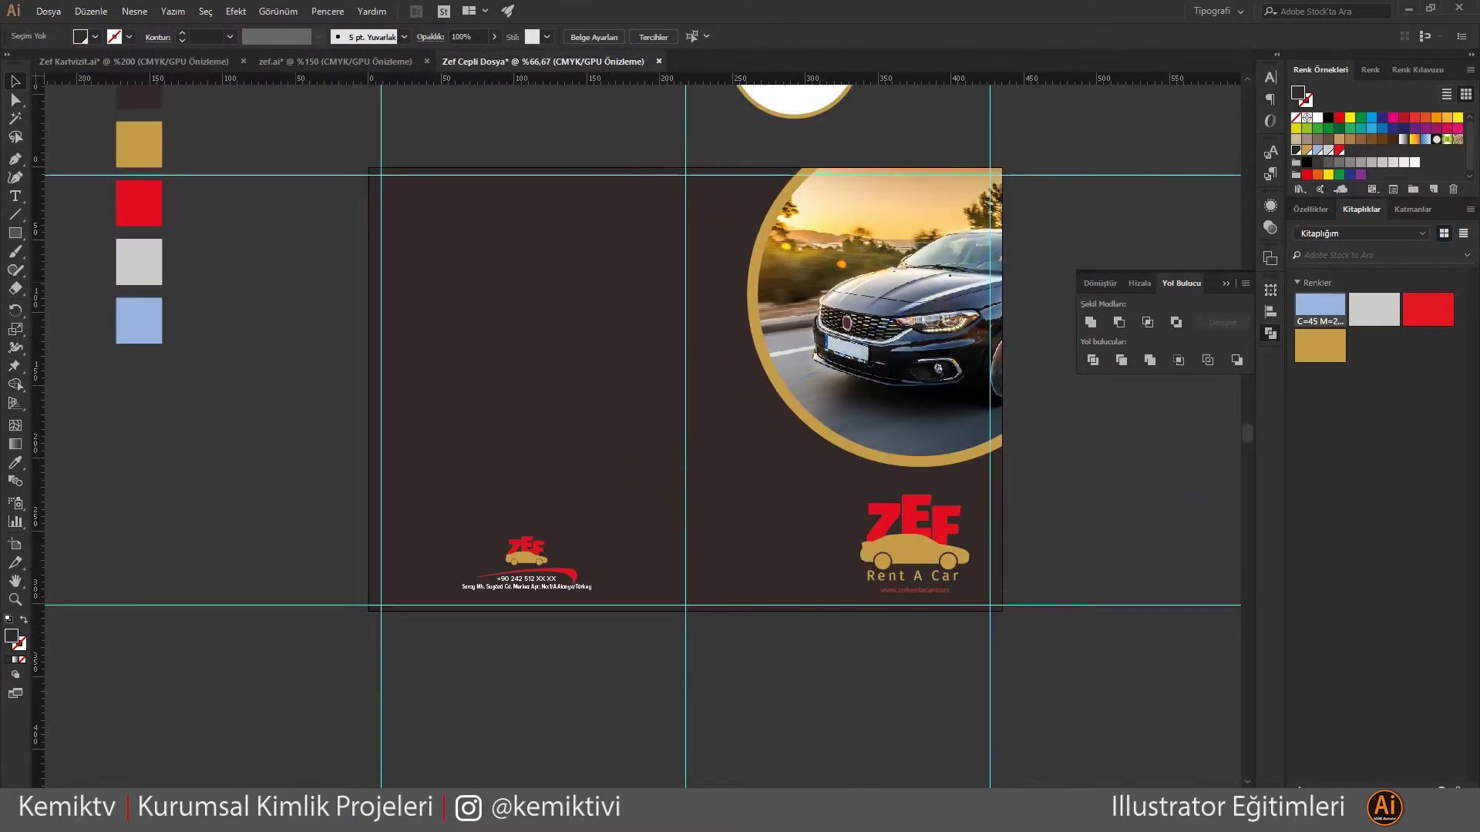
Inspect the contact block's address text and bring the whole layout into view
{"action": "left_click", "coordinate": [570, 586]}
{"action": "scroll", "coordinate": [570, 586], "scroll_direction": "up", "scroll_amount": 2}
{"action": "double_click", "coordinate": [569, 582]}
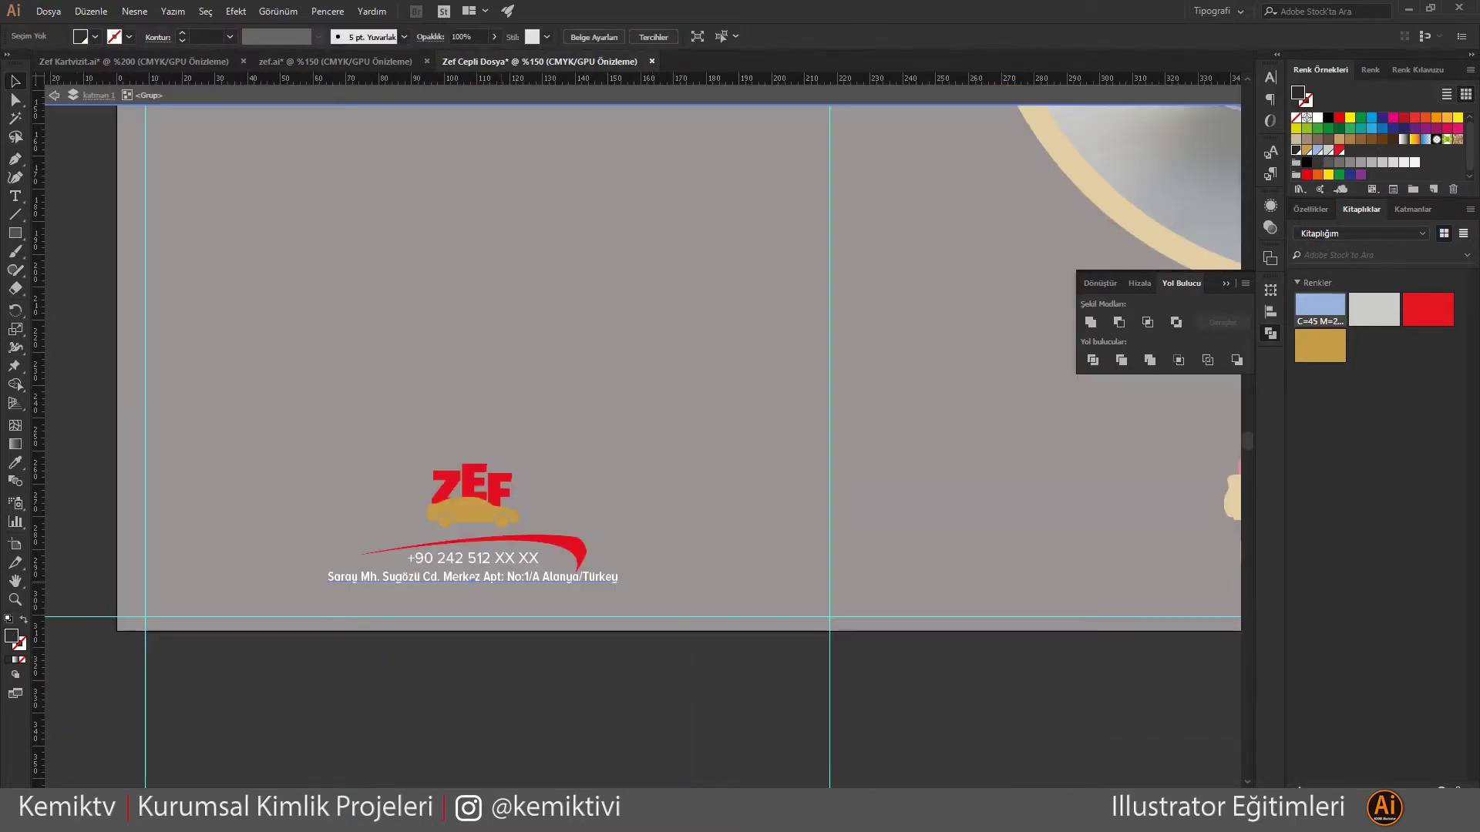
{"action": "right_click", "coordinate": [508, 577]}
{"action": "left_click", "coordinate": [531, 265]}
{"action": "key", "text": "ctrl+1"}
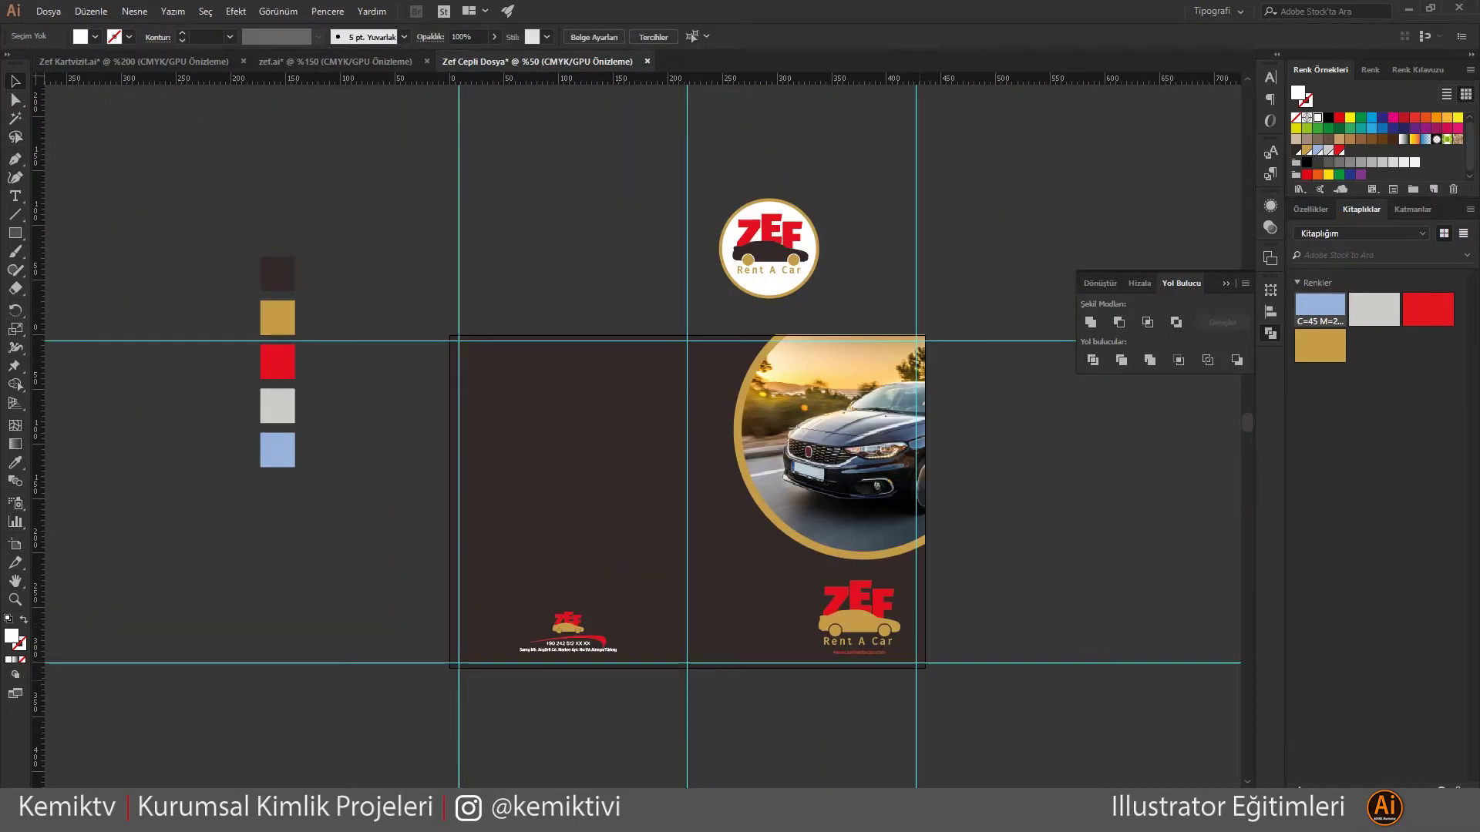
{"action": "left_click_drag", "start_coordinate": [491, 357], "coordinate": [739, 418]}
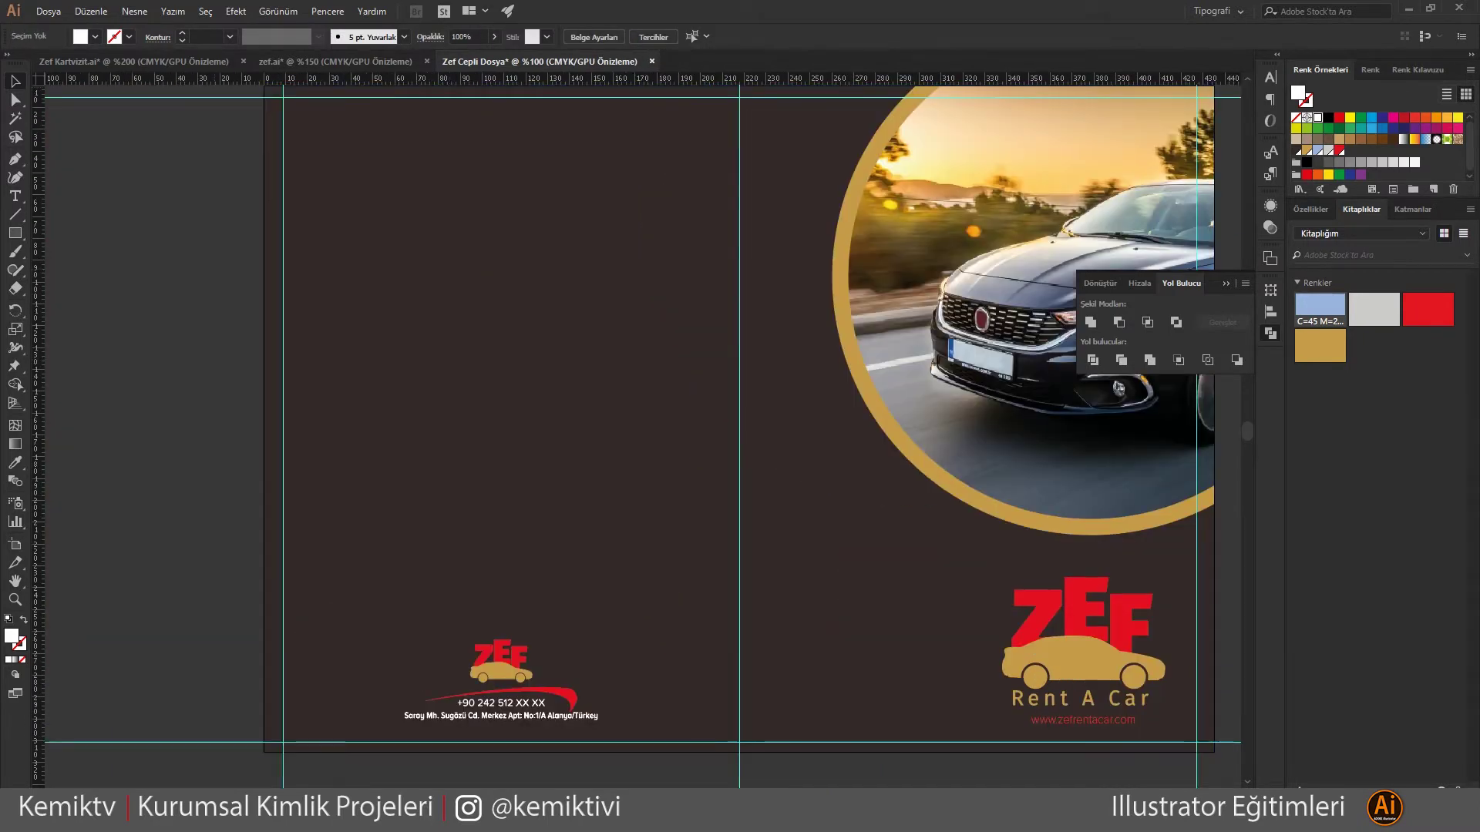
Browse the Select menu and open options for the website address text
{"action": "left_click", "coordinate": [205, 11]}
{"action": "left_click", "coordinate": [205, 11]}
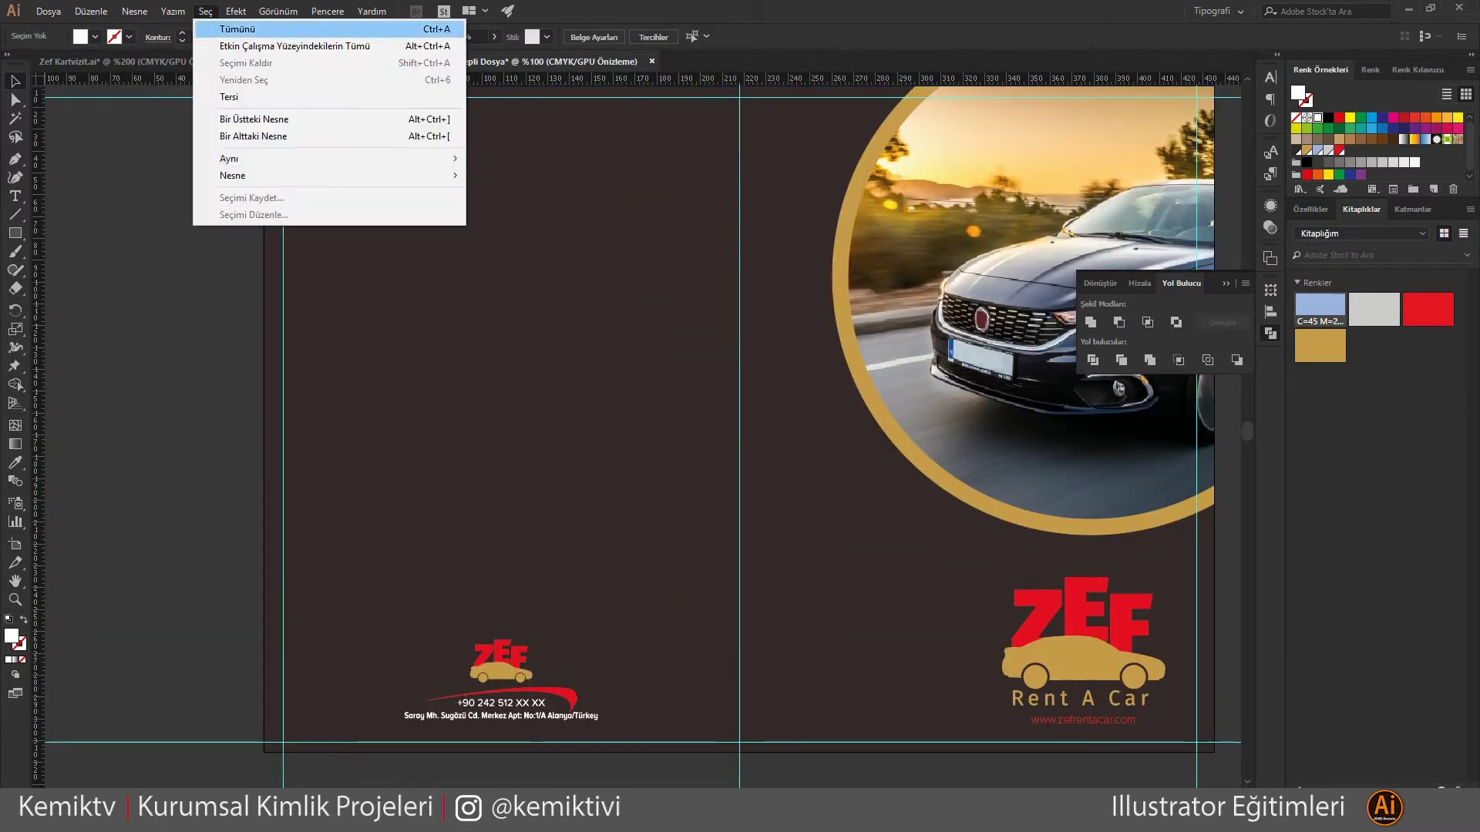
{"action": "left_click", "coordinate": [524, 289]}
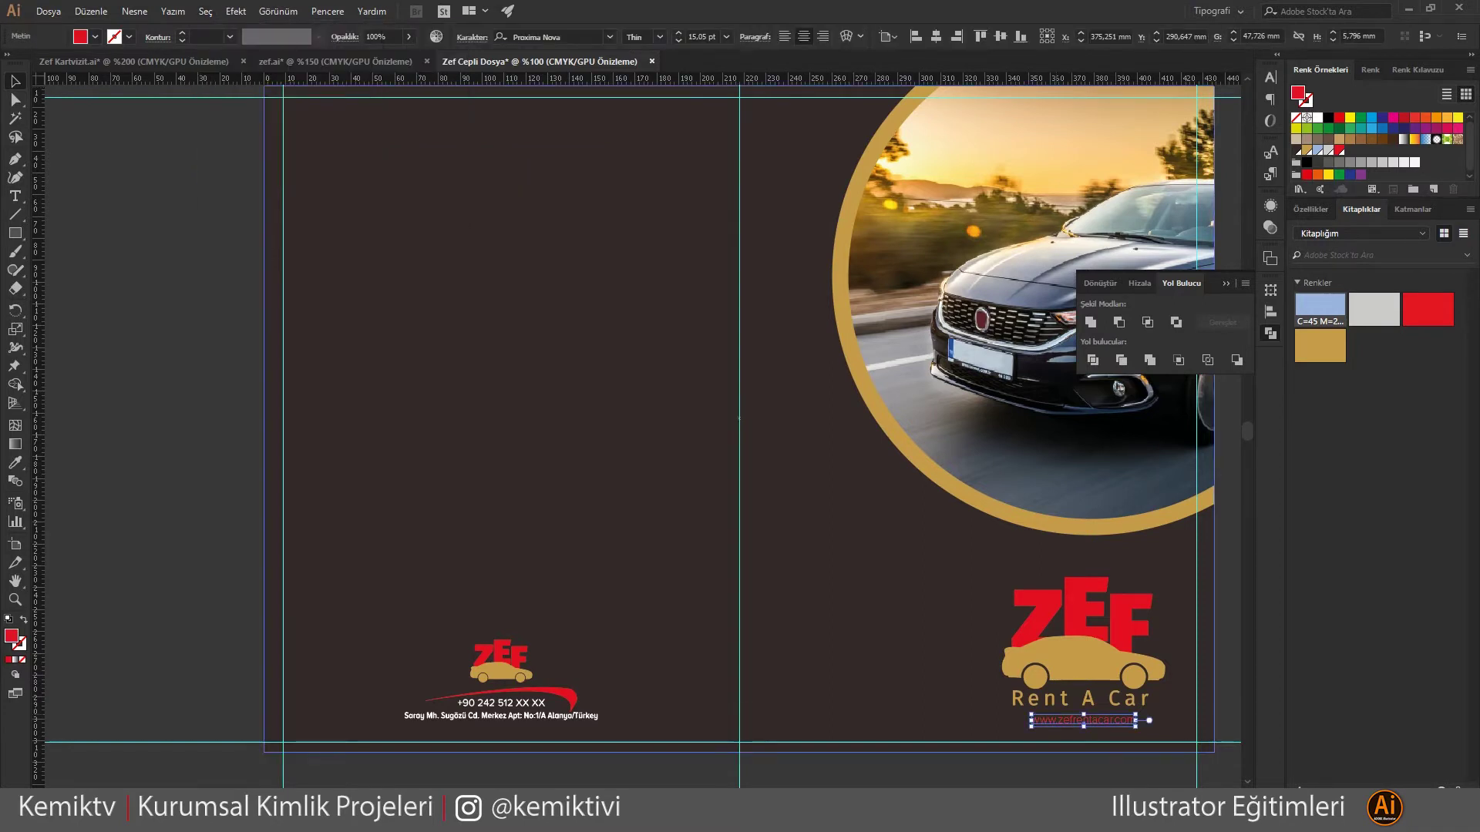
{"action": "right_click", "coordinate": [1074, 425]}
{"action": "left_click", "coordinate": [1117, 548]}
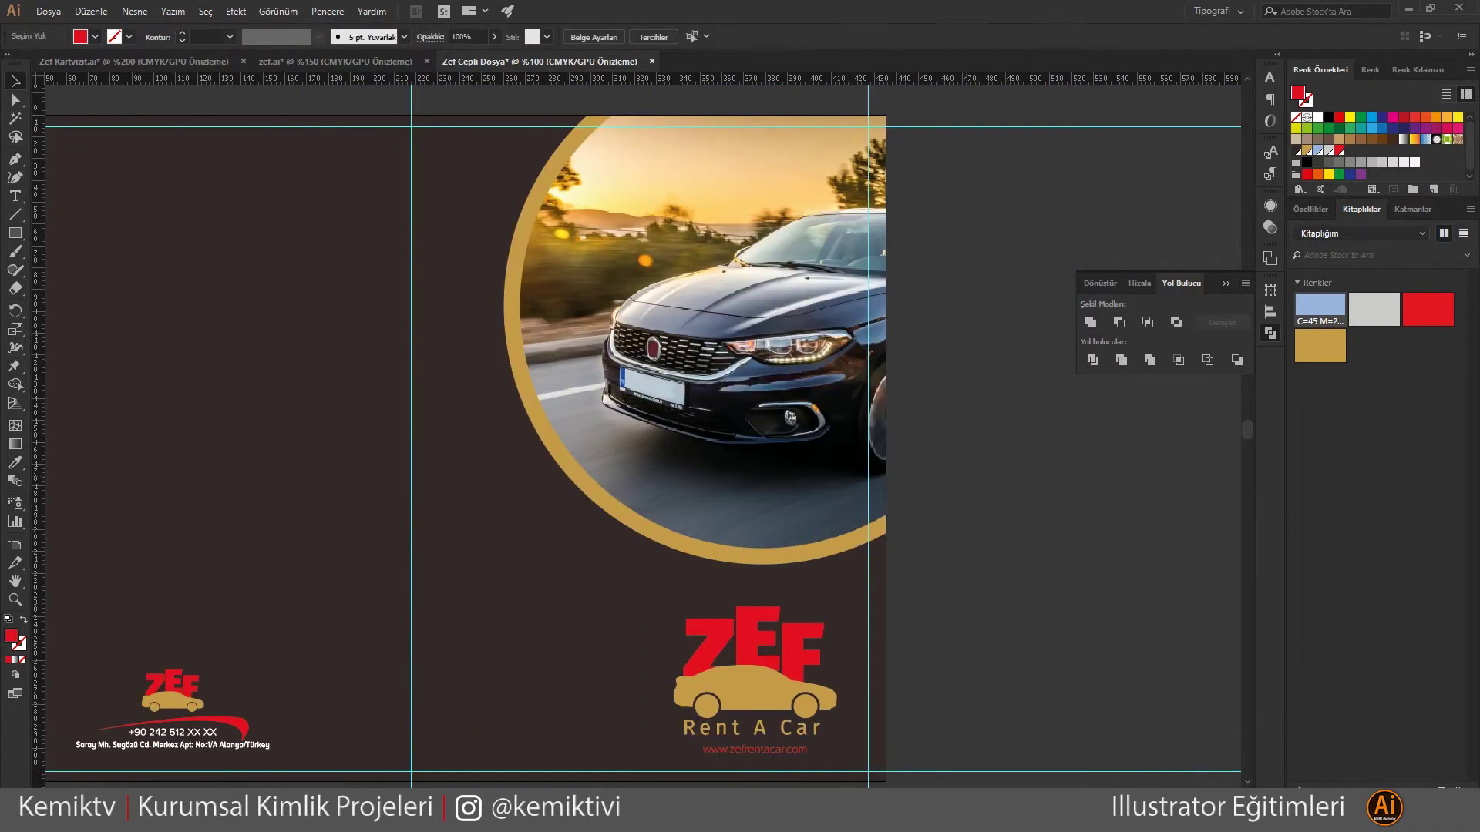
Embed the linked car photo from its gold-ringed clipping group, confirming the import options
{"action": "left_click", "coordinate": [694, 324]}
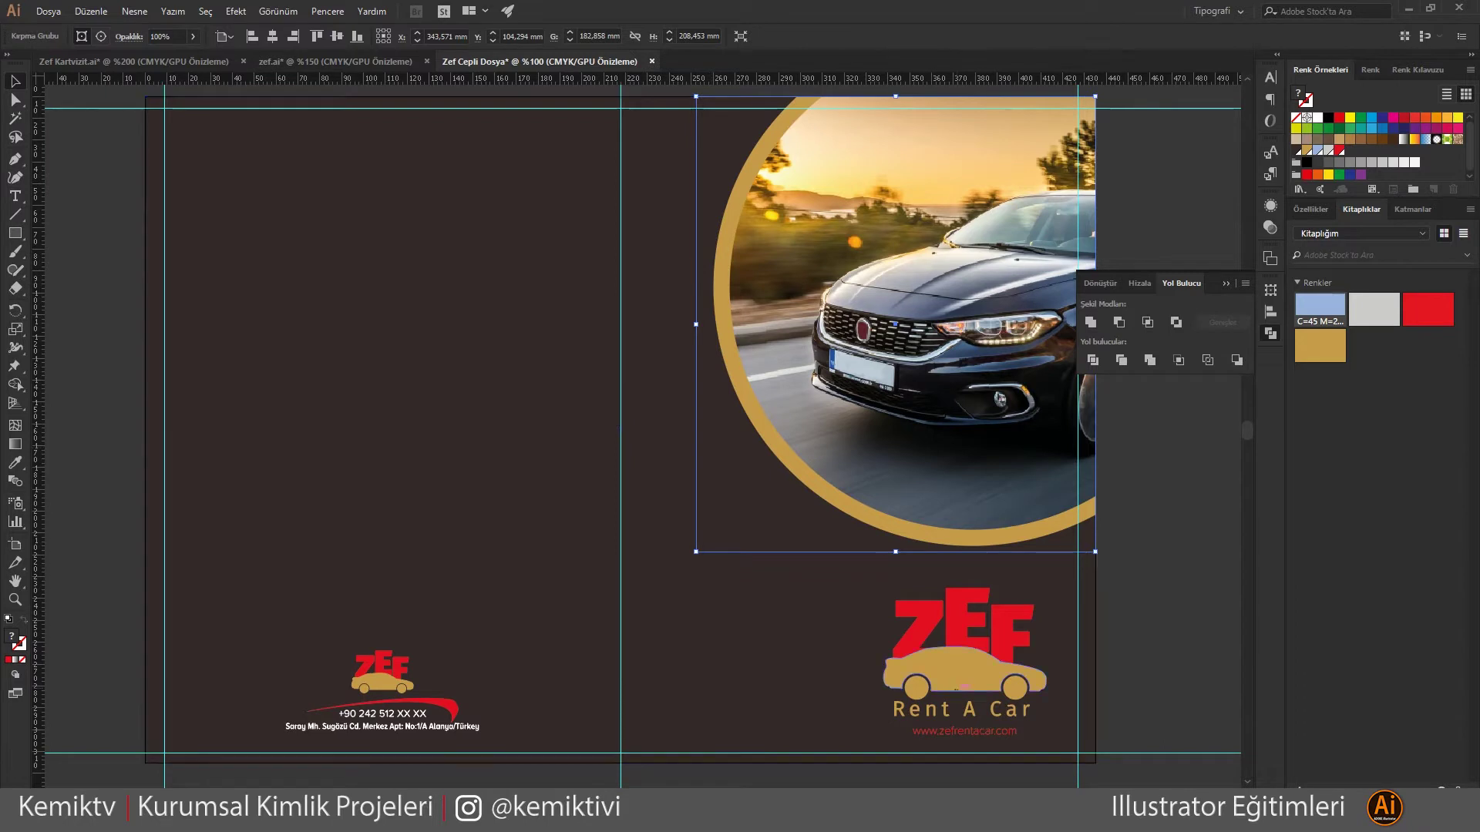
{"action": "double_click", "coordinate": [886, 324]}
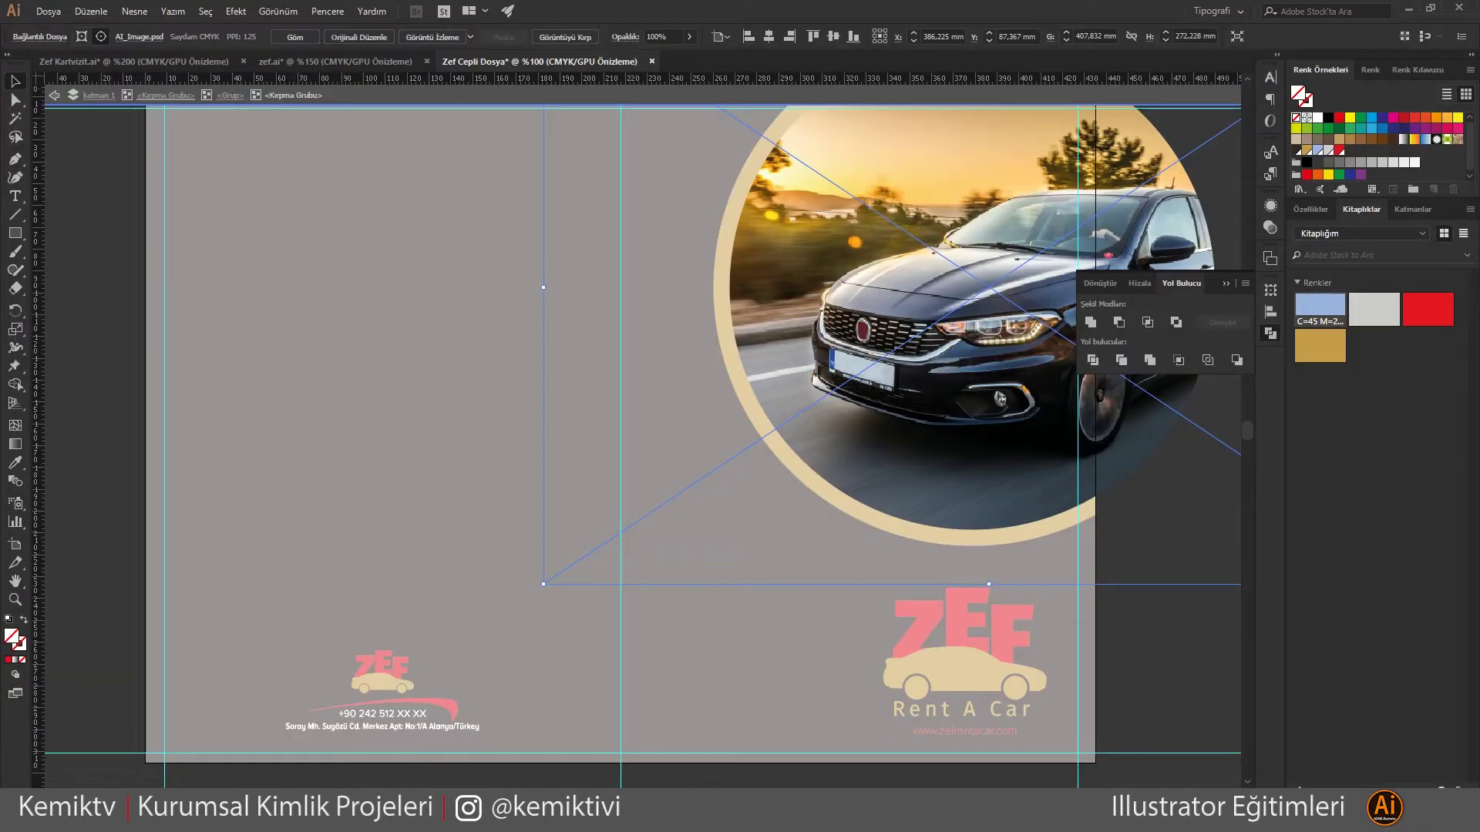
{"action": "left_click", "coordinate": [296, 37]}
{"action": "left_click", "coordinate": [803, 576]}
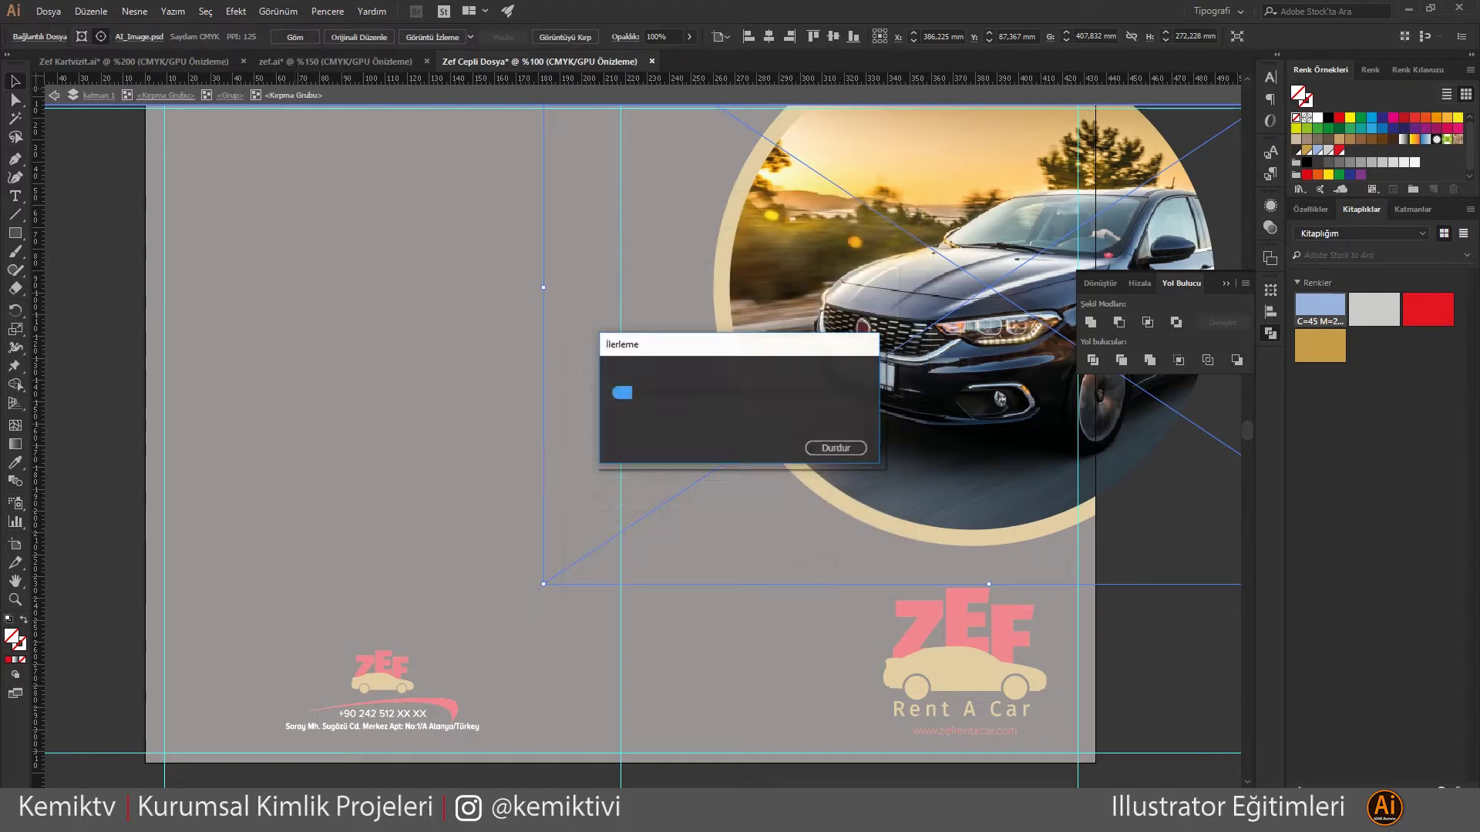
{"action": "key", "text": "Escape"}
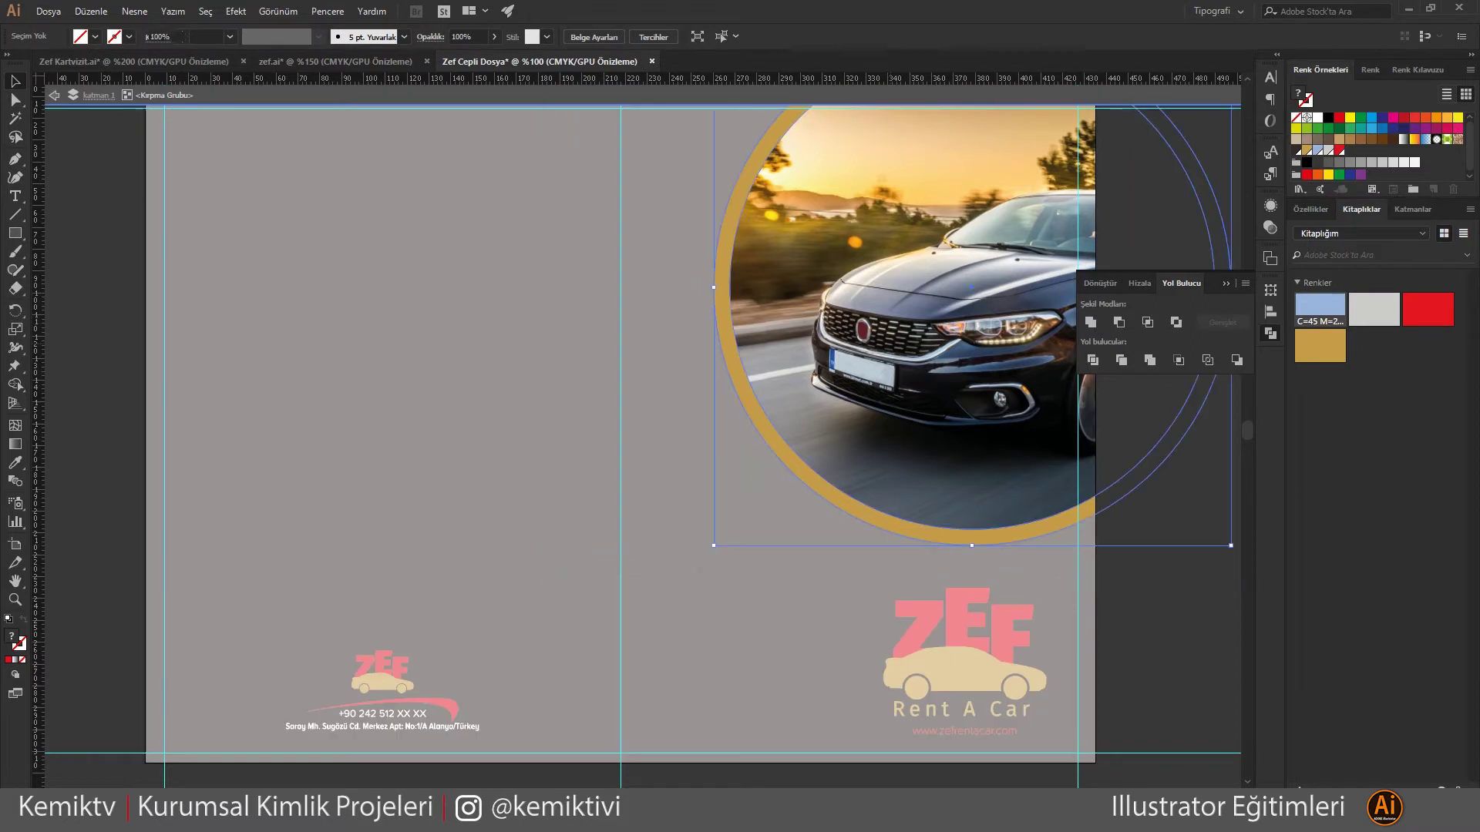
Start a Save As with the Adobe PDF file type, then cancel it
{"action": "key", "text": "alt+d"}
{"action": "key", "text": "ctrl+shift+s"}
{"action": "key", "text": "Tab"}
{"action": "key", "text": "alt+Down"}
{"action": "key", "text": "Down"}
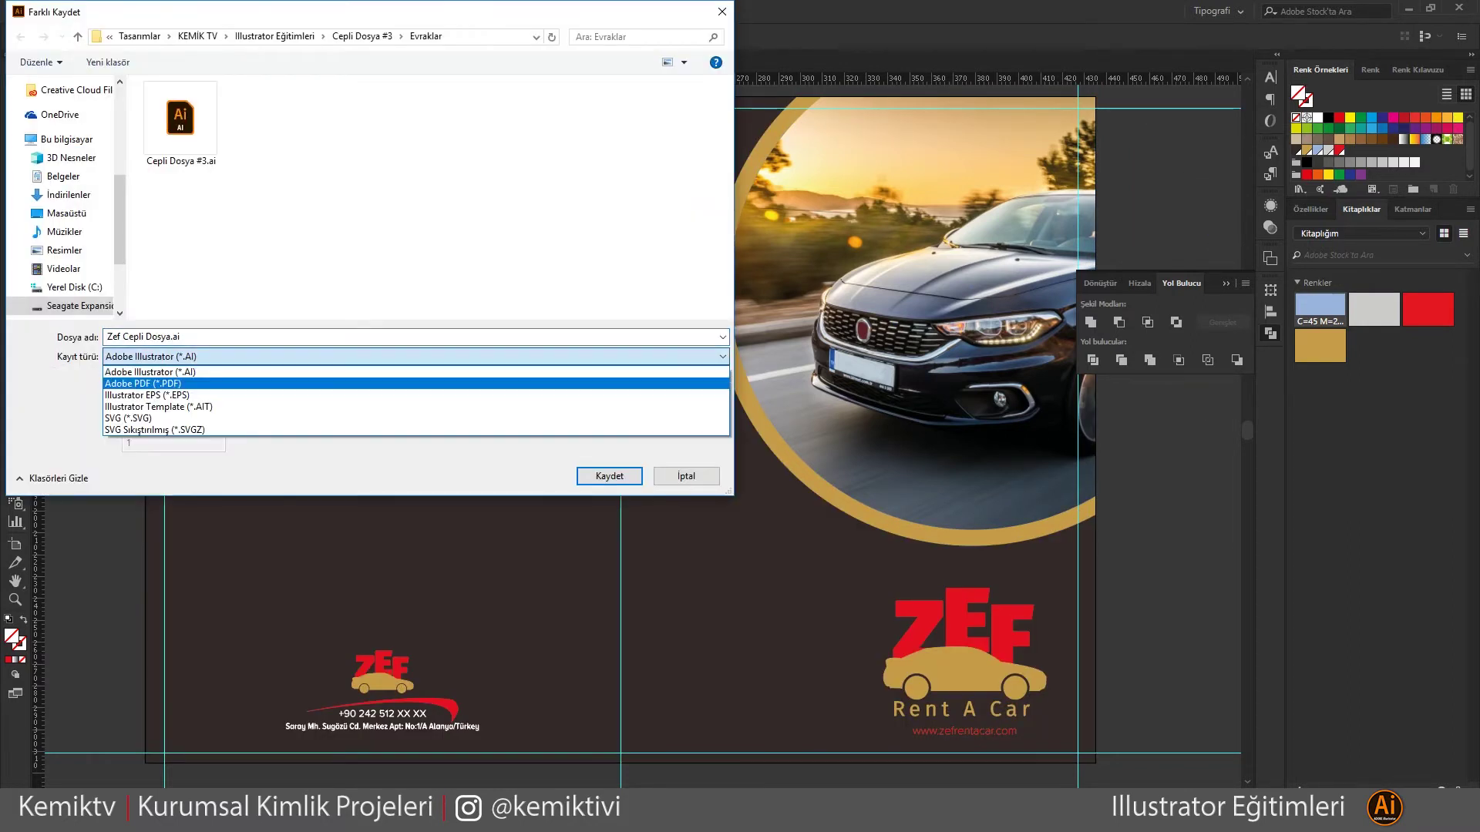
{"action": "key", "text": "Escape"}
{"action": "left_click", "coordinate": [686, 475]}
Nudge the bottom guide slightly up and the top guide slightly down
{"action": "scroll", "coordinate": [441, 527], "scroll_direction": "down", "scroll_amount": 1}
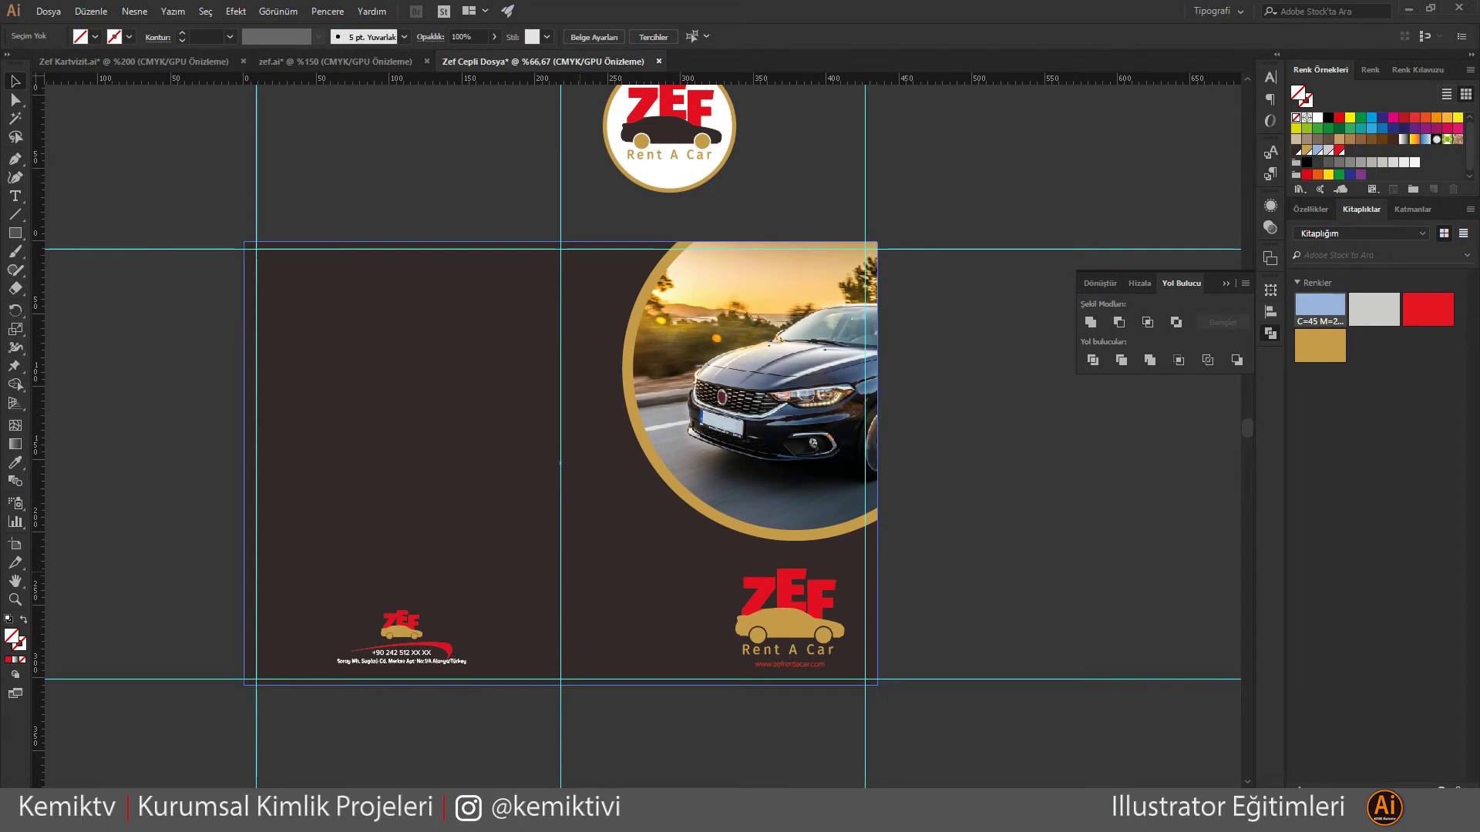
{"action": "left_click_drag", "start_coordinate": [628, 679], "coordinate": [627, 673]}
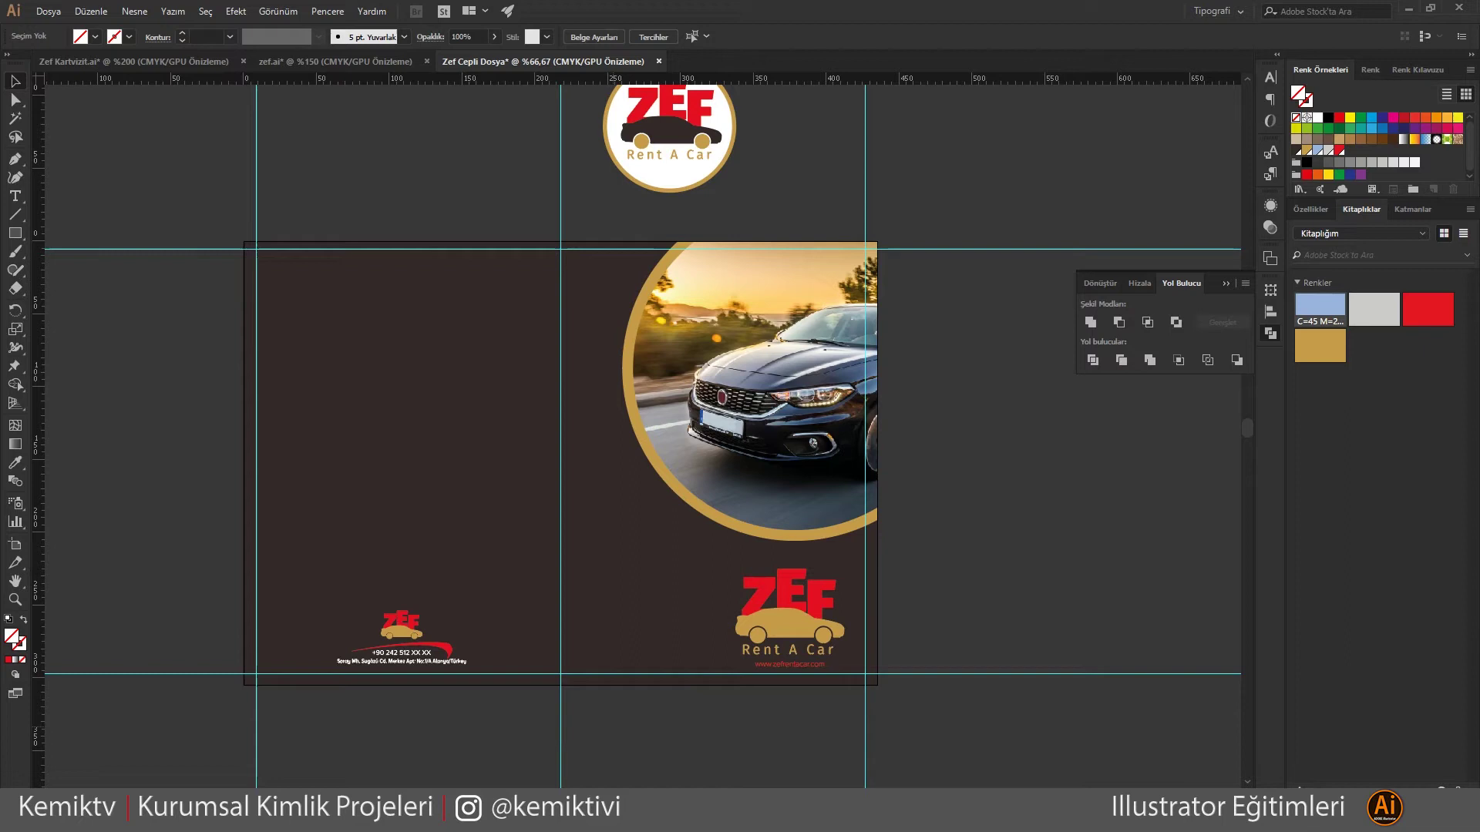
{"action": "left_click_drag", "start_coordinate": [662, 248], "coordinate": [661, 254]}
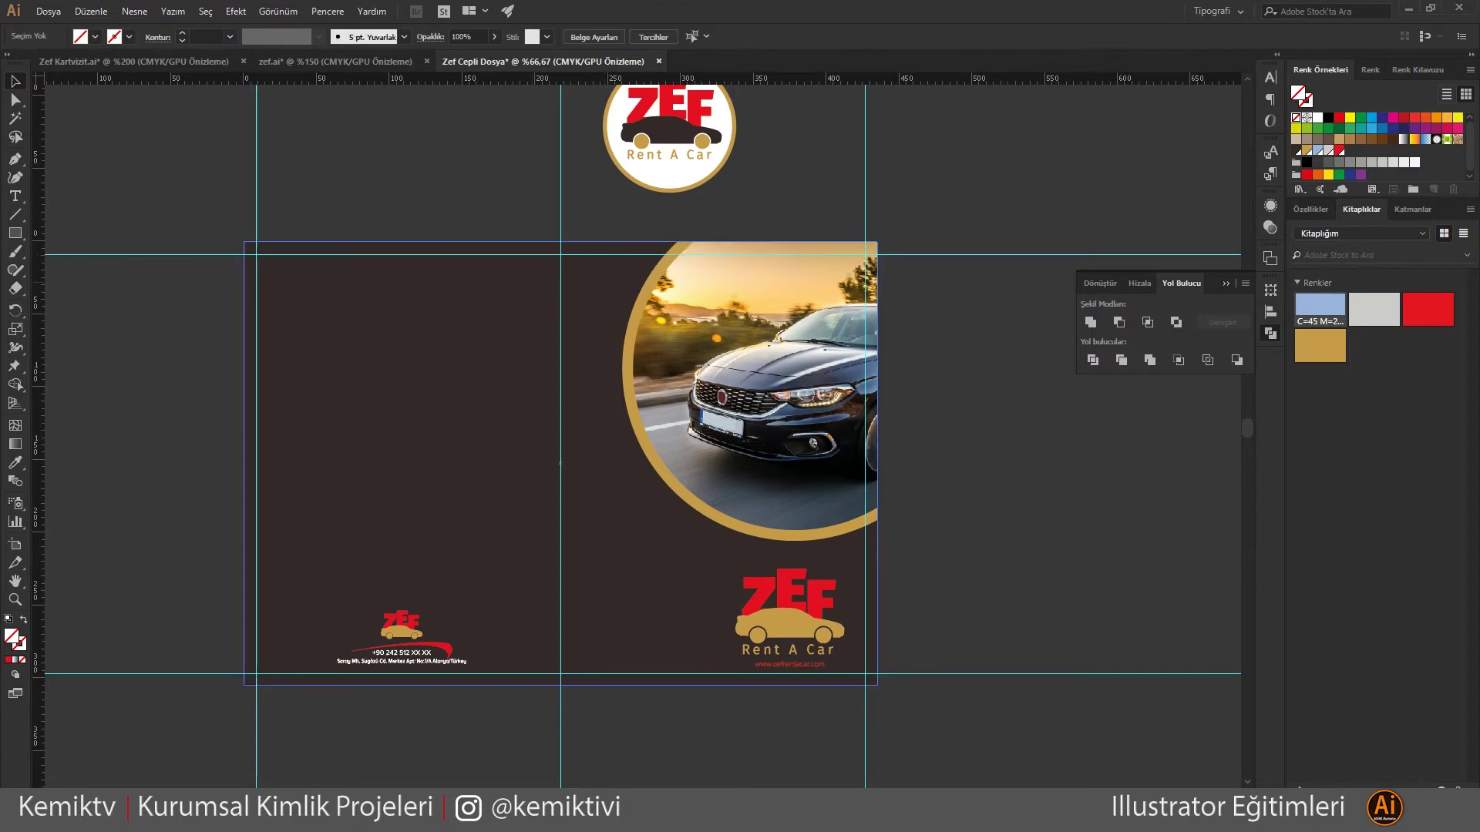